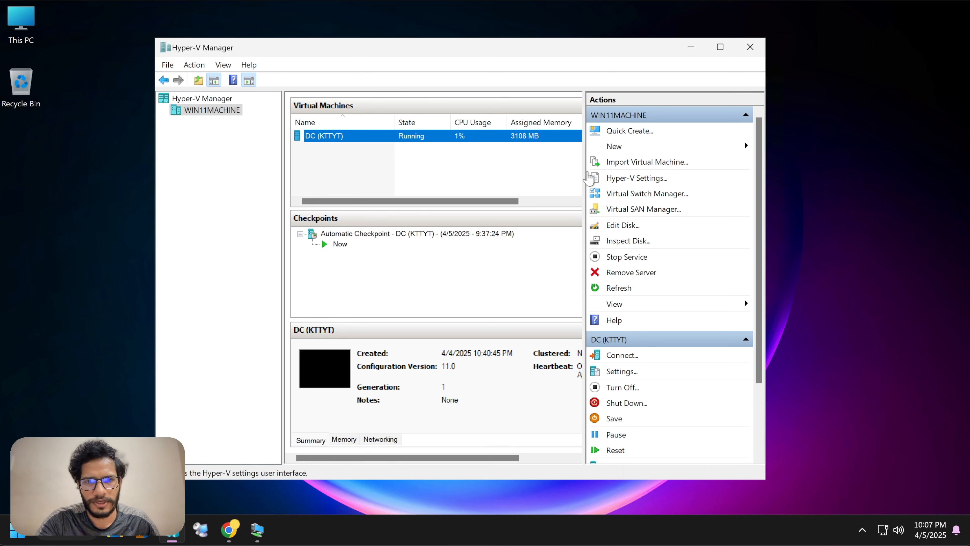
Step: Widen the virtual machines list until Uptime shows, then select the WIN11MACHINE host
{"action": "left_click_drag", "start_coordinate": [584, 183], "coordinate": [617, 182]}
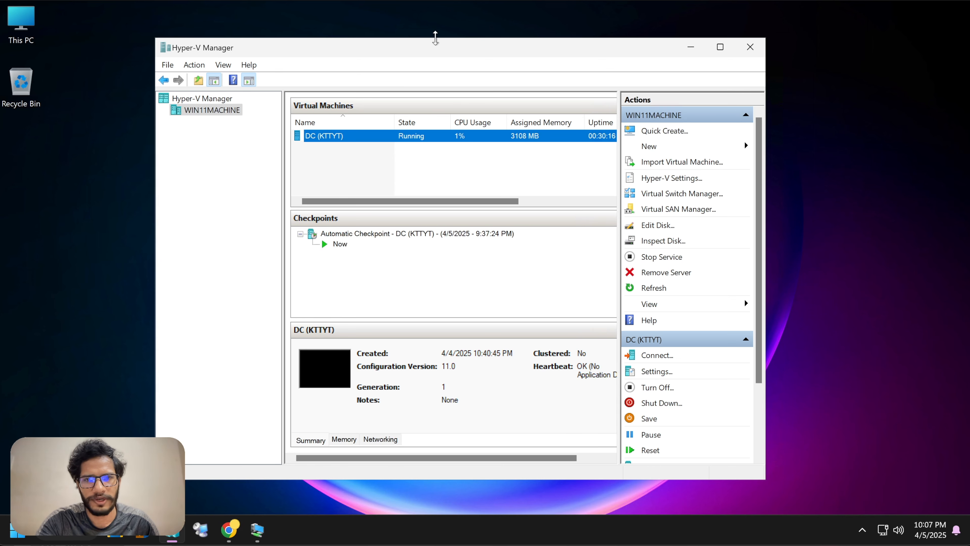
{"action": "left_click_drag", "start_coordinate": [439, 60], "coordinate": [427, 53]}
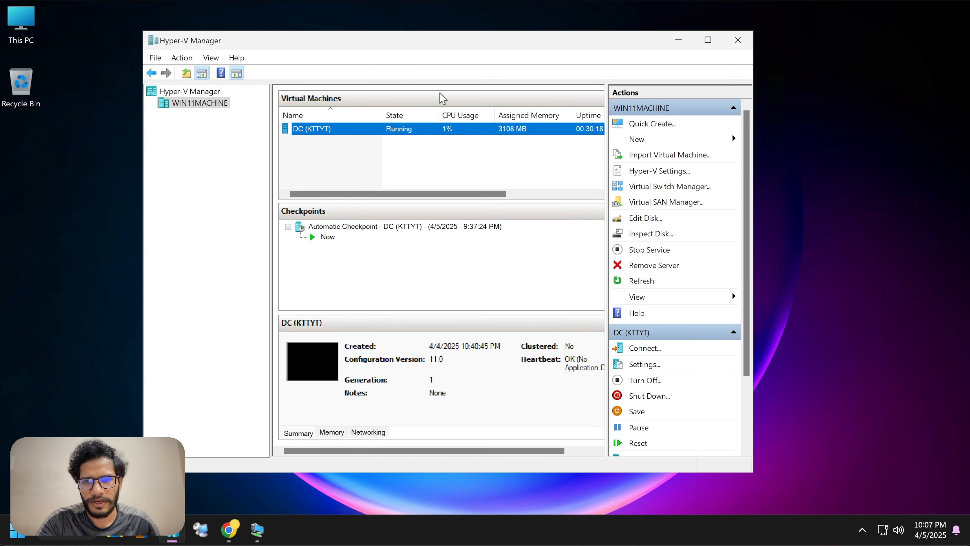
{"action": "left_click", "coordinate": [392, 168]}
{"action": "left_click", "coordinate": [332, 132]}
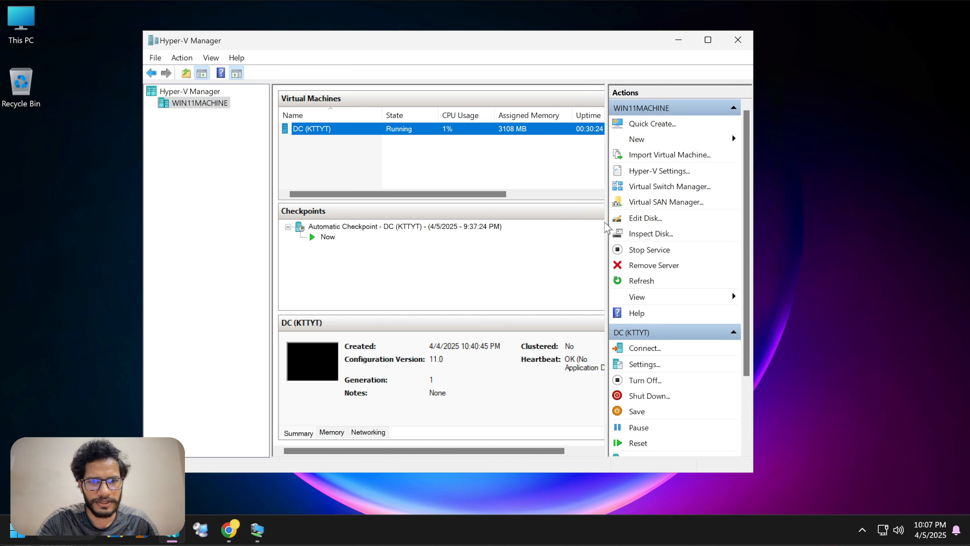
{"action": "left_click_drag", "start_coordinate": [606, 225], "coordinate": [630, 225]}
{"action": "left_click", "coordinate": [200, 103]}
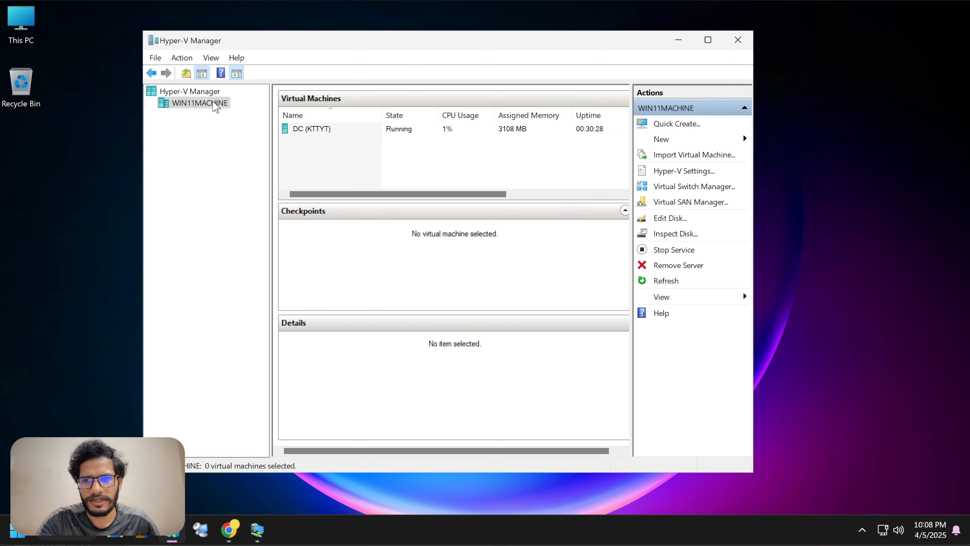
Step: Start a new virtual machine named SQLA, Generation 1, with 4096 MB startup memory
{"action": "right_click", "coordinate": [215, 103]}
{"action": "left_click", "coordinate": [400, 154]}
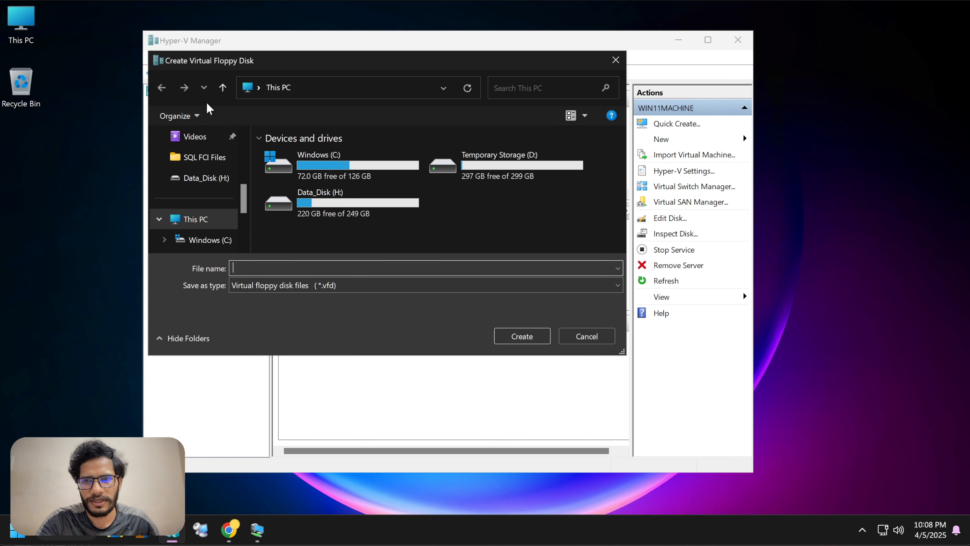
{"action": "left_click", "coordinate": [613, 58]}
{"action": "right_click", "coordinate": [221, 103]}
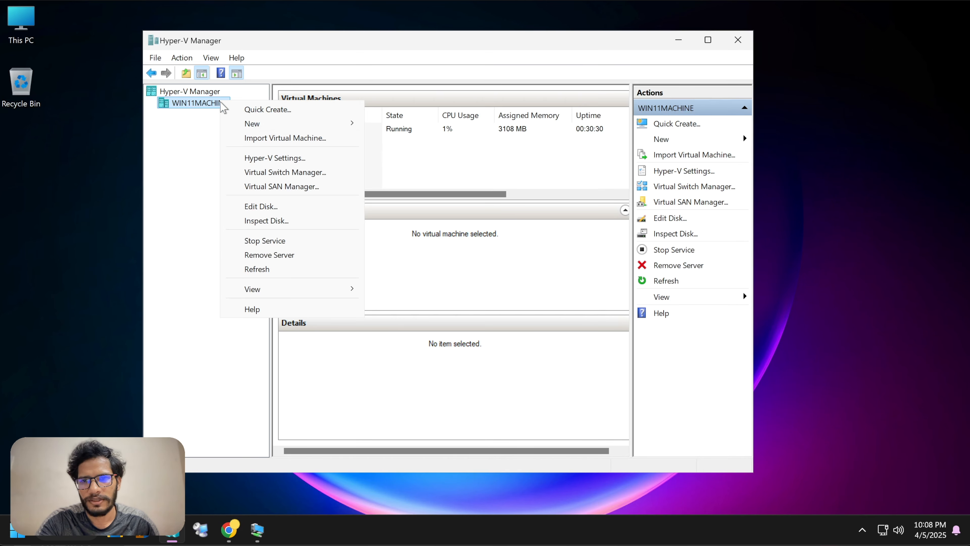
{"action": "mouse_move", "coordinate": [254, 124]}
{"action": "left_click", "coordinate": [417, 126]}
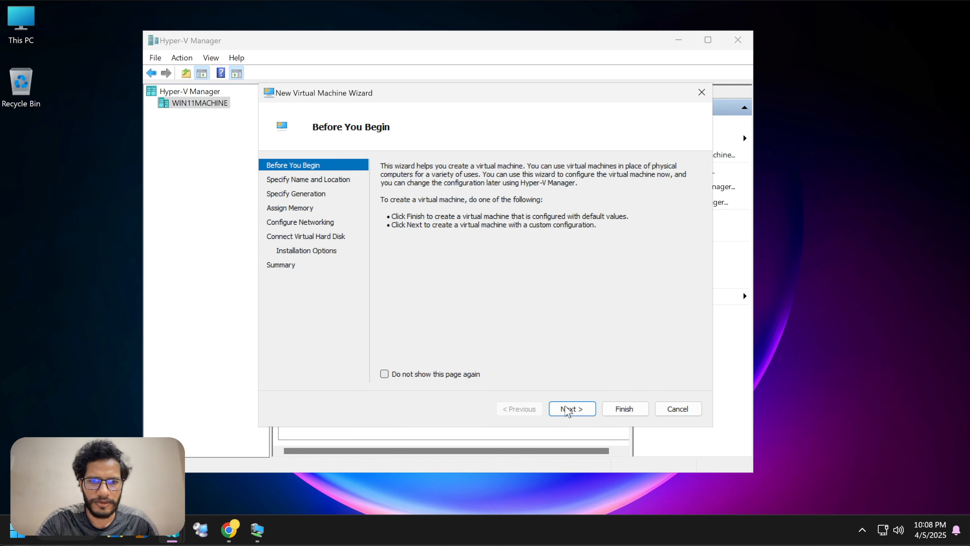
{"action": "left_click", "coordinate": [584, 408]}
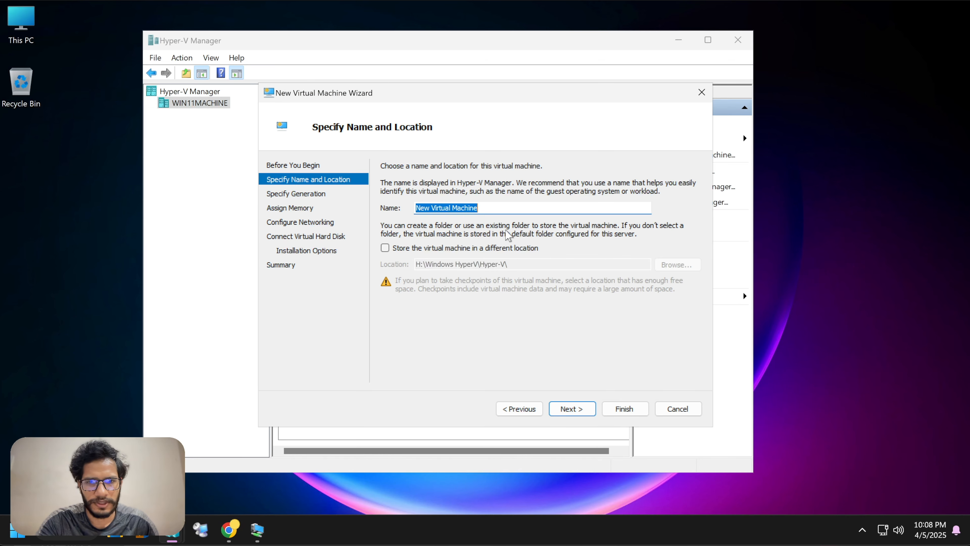
{"action": "type", "text": "SQLA"}
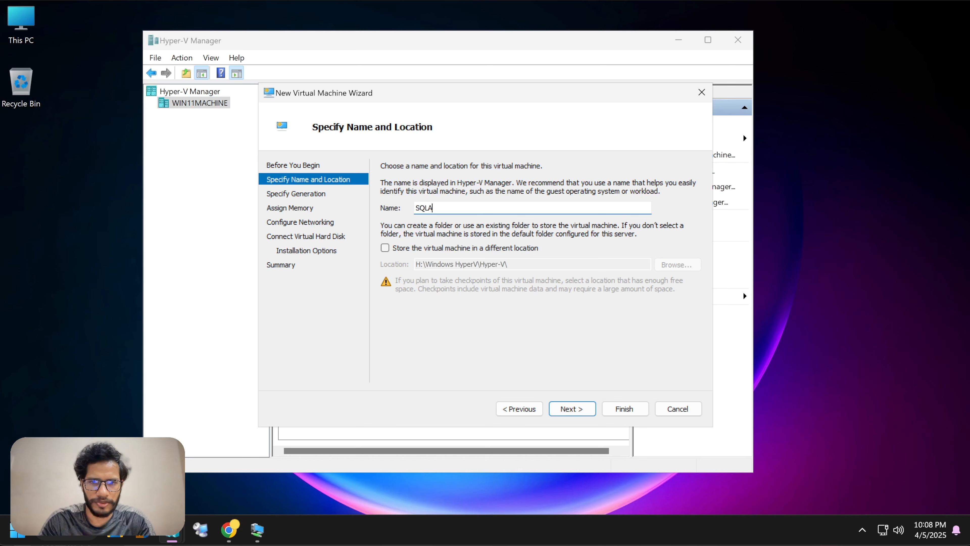
{"action": "left_click", "coordinate": [561, 413]}
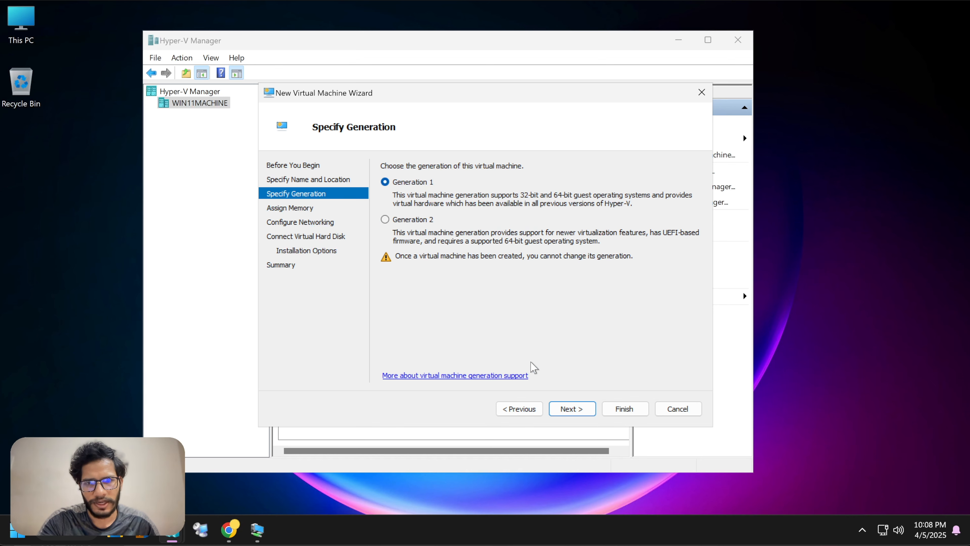
{"action": "left_click", "coordinate": [559, 406]}
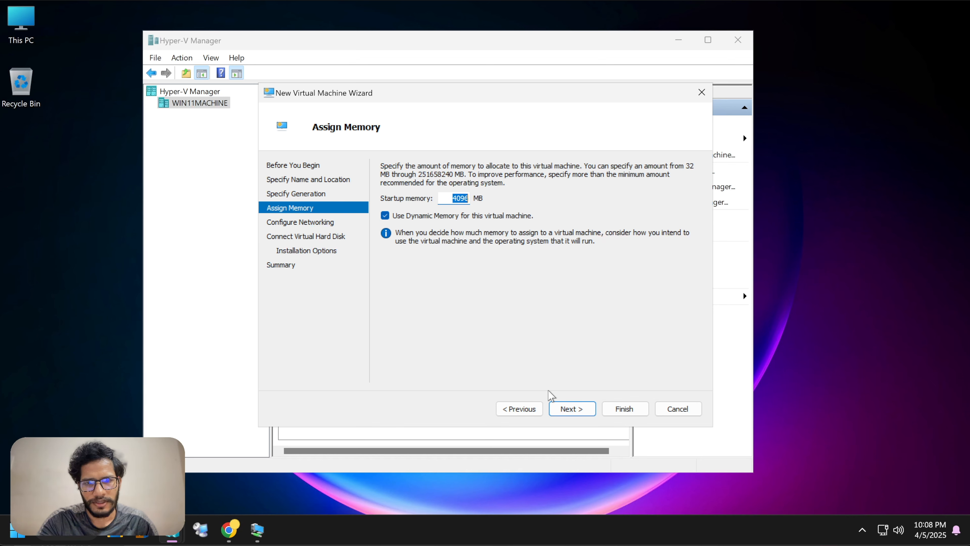
{"action": "left_click", "coordinate": [556, 408]}
Step: Connect SQLA to the _KTT_YT_Switch_ network
{"action": "left_click", "coordinate": [474, 193]}
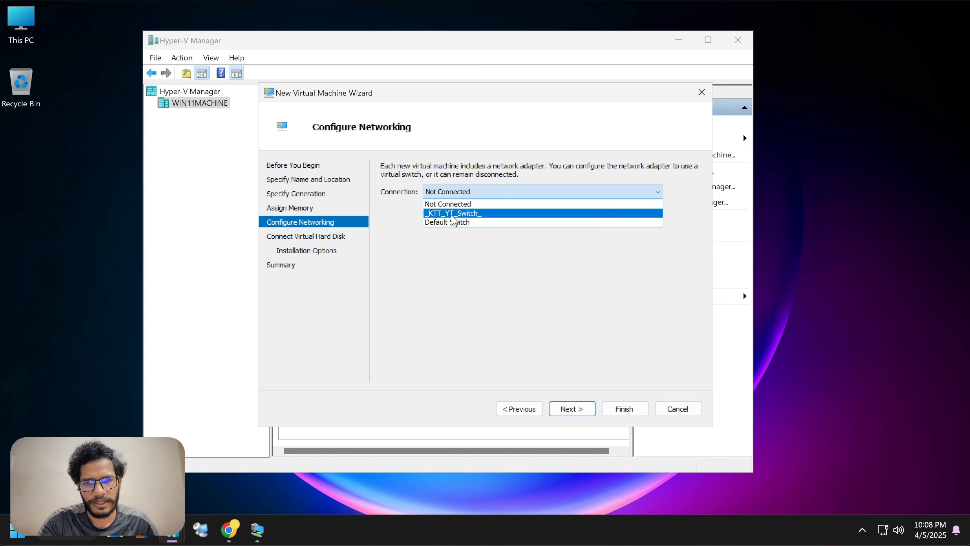
{"action": "left_click", "coordinate": [449, 213]}
{"action": "left_click", "coordinate": [474, 193]}
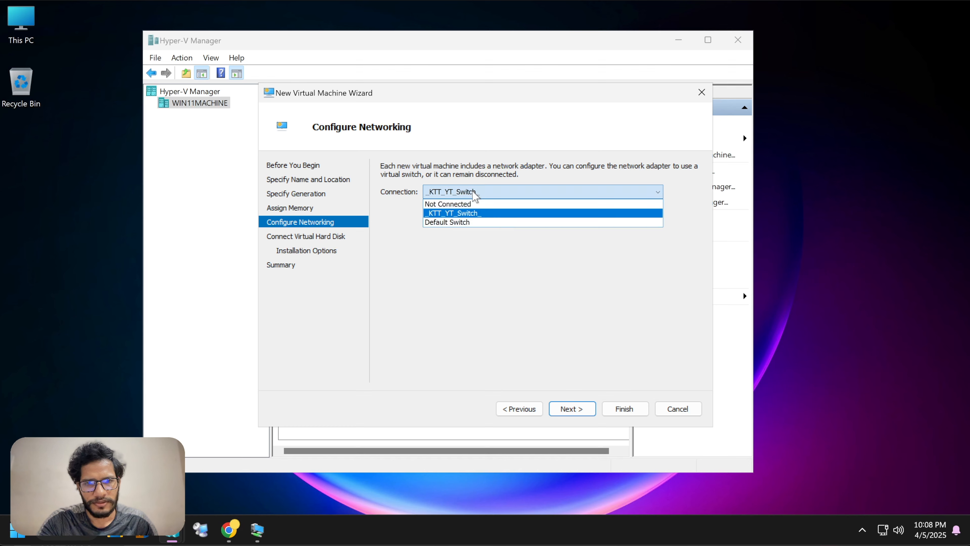
{"action": "left_click", "coordinate": [474, 215]}
{"action": "left_click", "coordinate": [569, 408]}
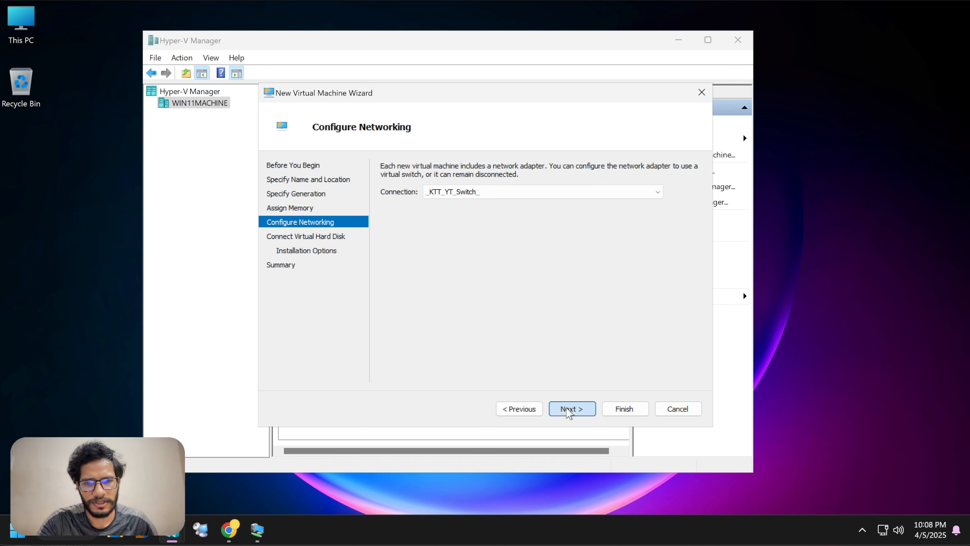
{"action": "left_click", "coordinate": [568, 408]}
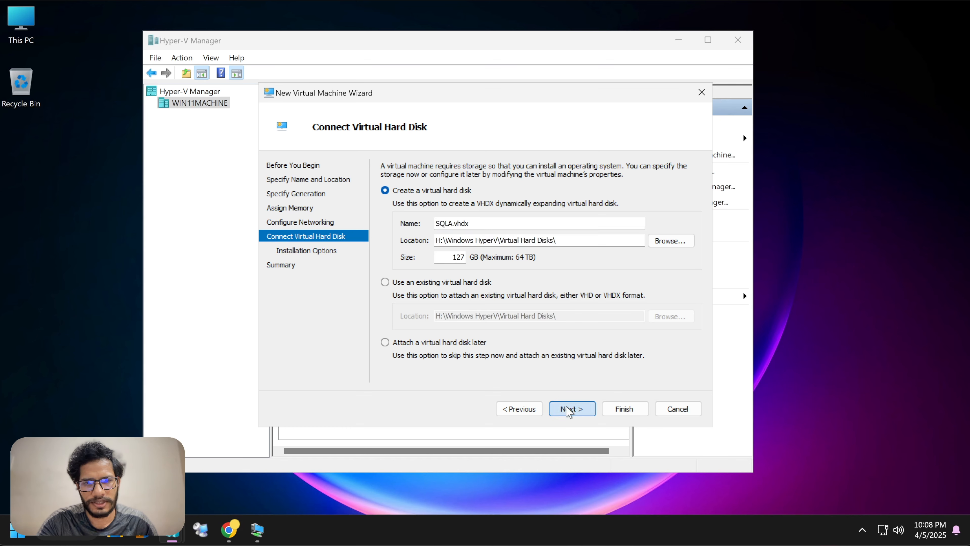
Step: Set SQLA's virtual hard disk size to 80 GB
{"action": "left_click", "coordinate": [520, 408]}
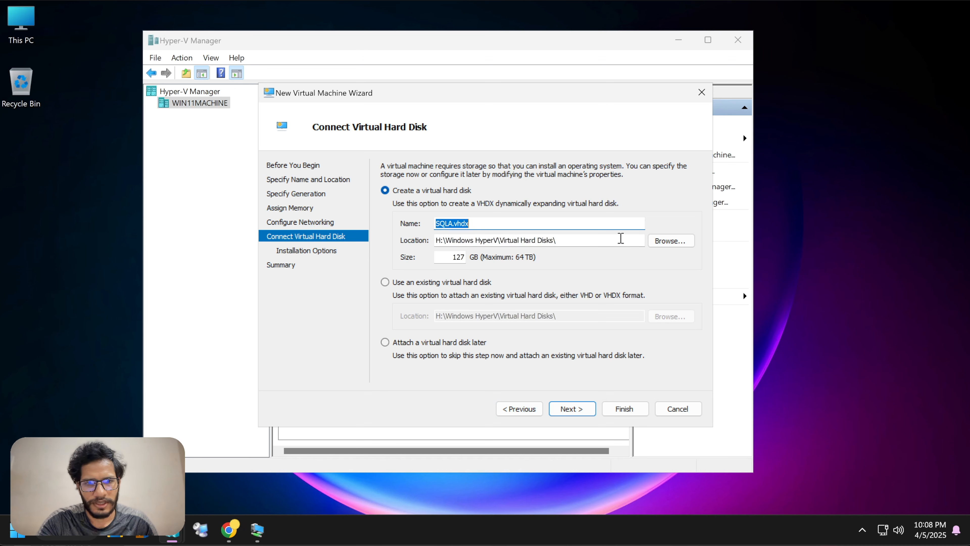
{"action": "left_click", "coordinate": [460, 256]}
{"action": "key", "text": "End"}
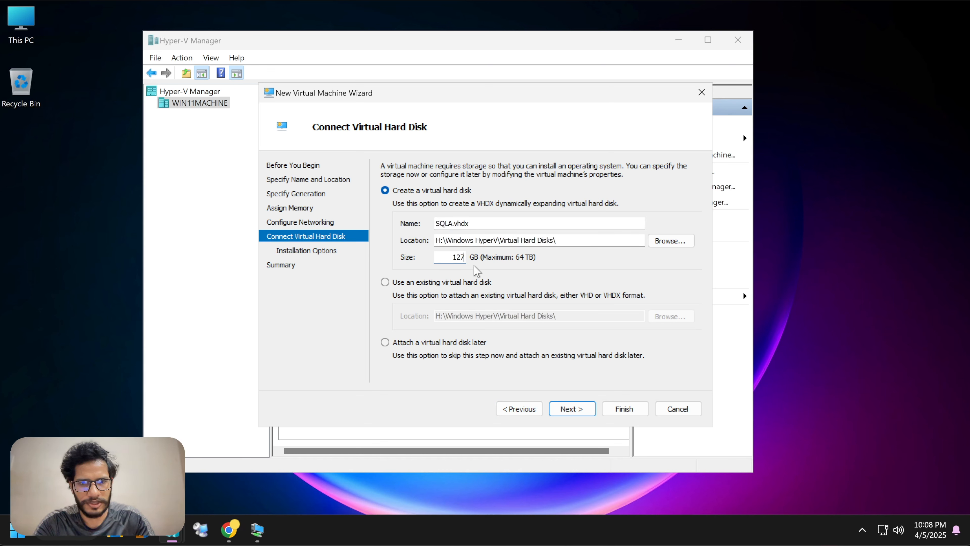
{"action": "key", "text": "BackSpace"}
{"action": "key", "text": "BackSpace"}
{"action": "type", "text": "80"}
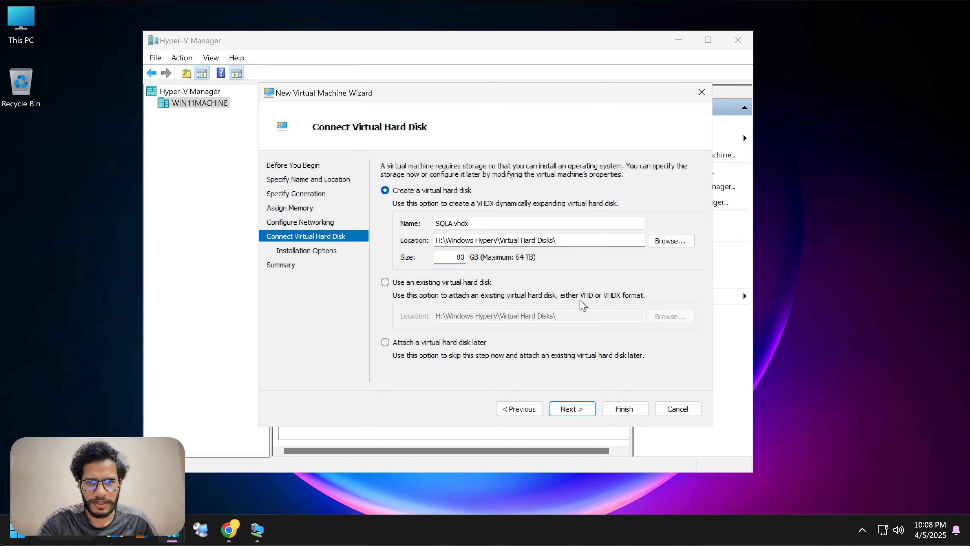
{"action": "left_click", "coordinate": [578, 412]}
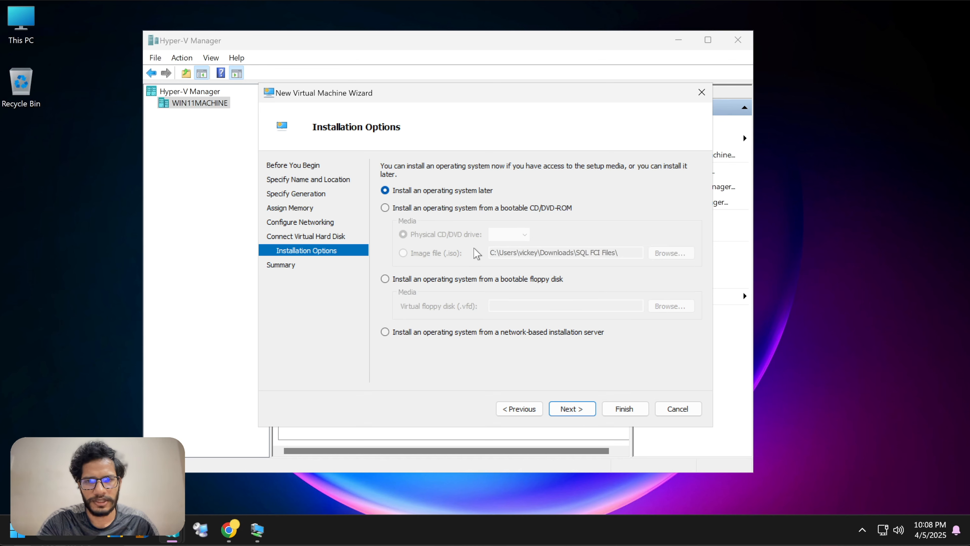
Step: Install SQLA from a bootable ISO image, first choosing the SQL Server ISO
{"action": "left_click", "coordinate": [476, 209]}
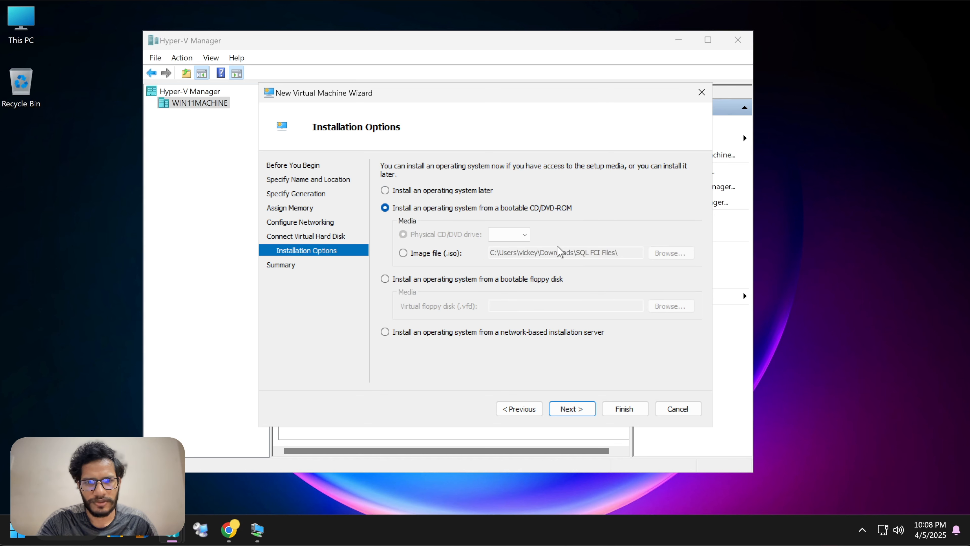
{"action": "left_click", "coordinate": [440, 253]}
{"action": "left_click", "coordinate": [652, 258]}
{"action": "left_click", "coordinate": [462, 226]}
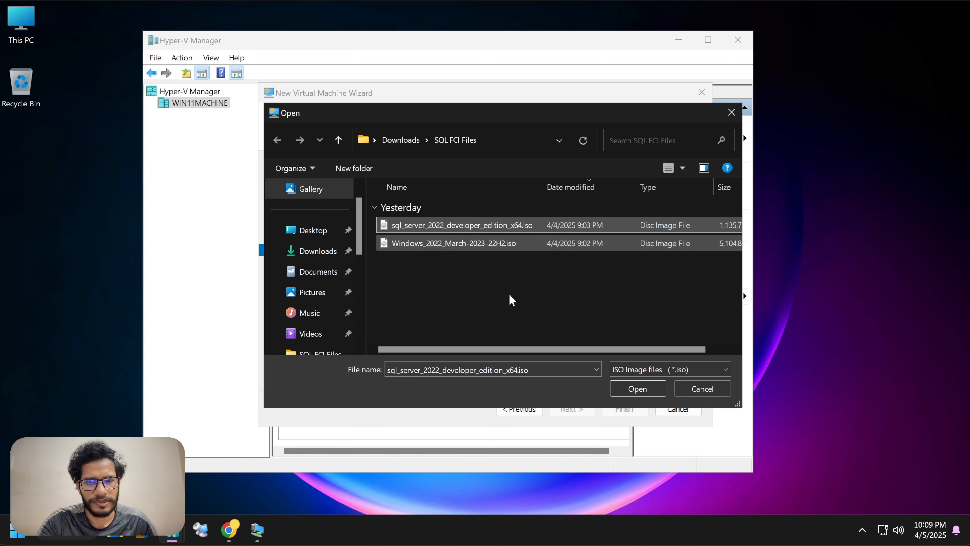
{"action": "left_click", "coordinate": [636, 387]}
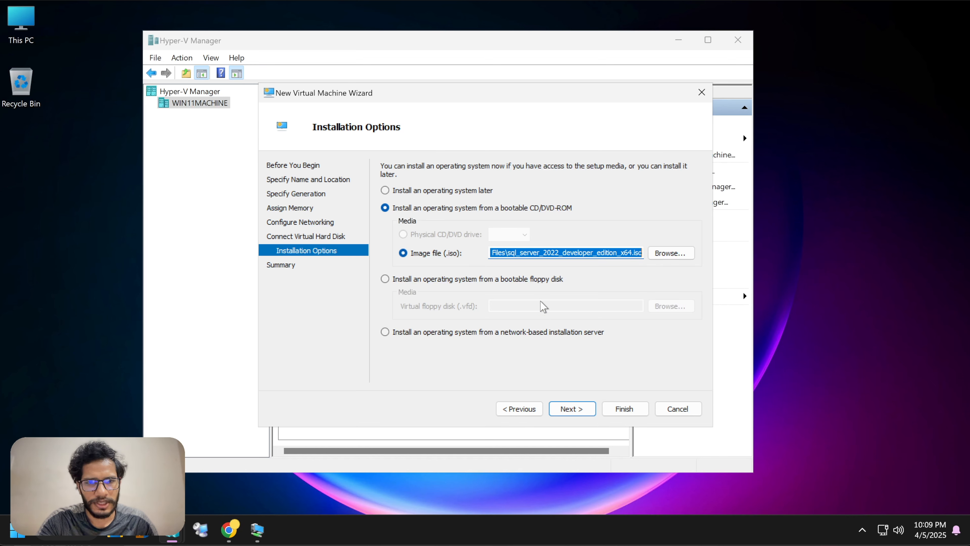
Step: Switch the image to Windows_2022_March-2023-22H2.iso and finish creating SQLA
{"action": "left_click", "coordinate": [672, 253]}
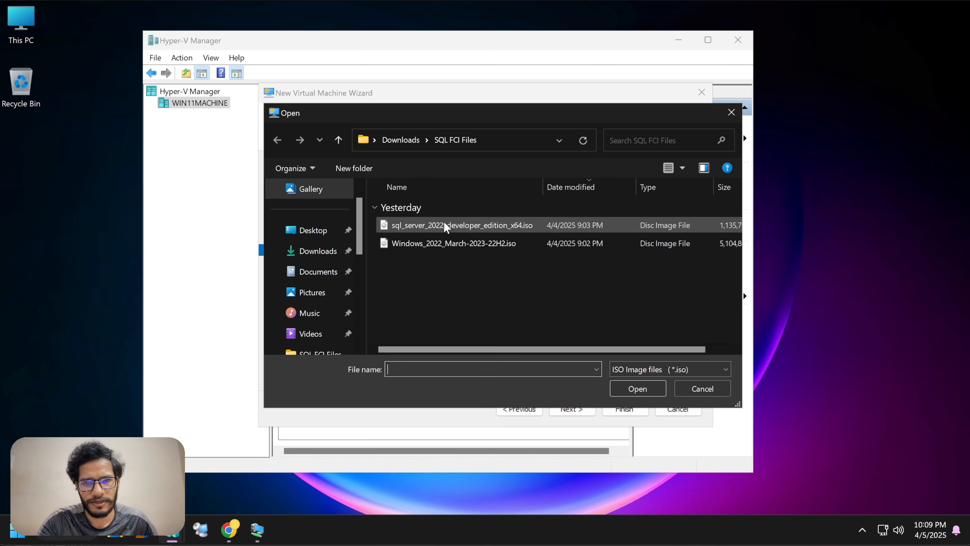
{"action": "left_click", "coordinate": [443, 225]}
{"action": "left_click", "coordinate": [440, 243]}
{"action": "left_click", "coordinate": [637, 388]}
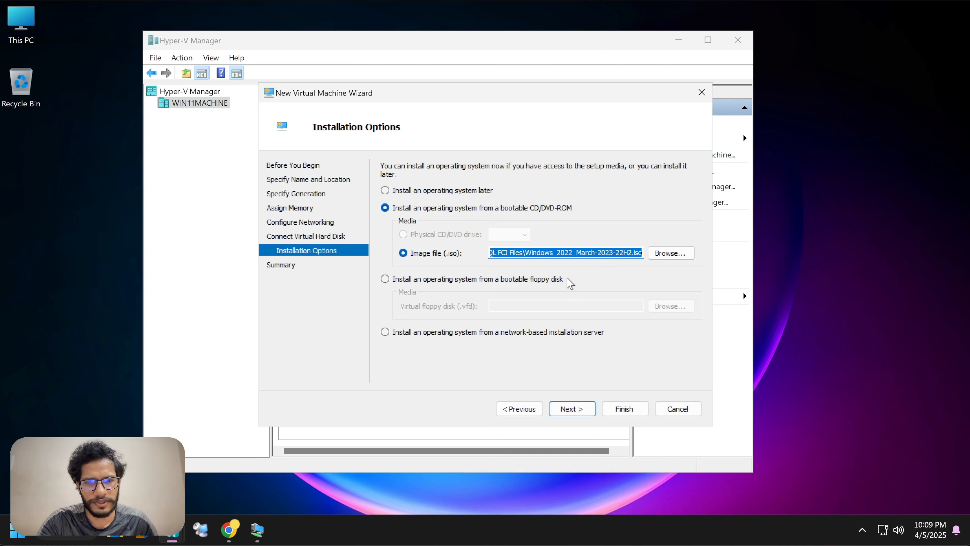
{"action": "left_click", "coordinate": [572, 408]}
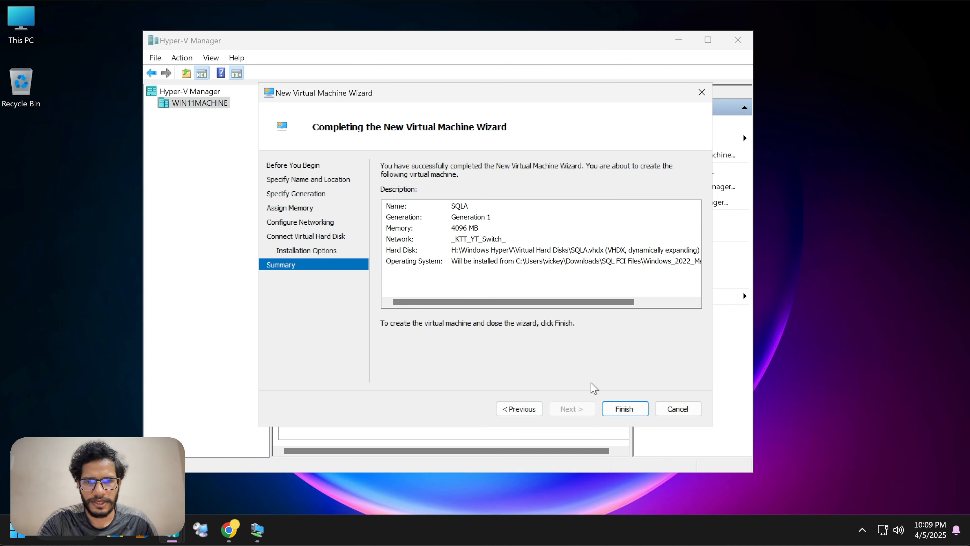
{"action": "left_click", "coordinate": [622, 408]}
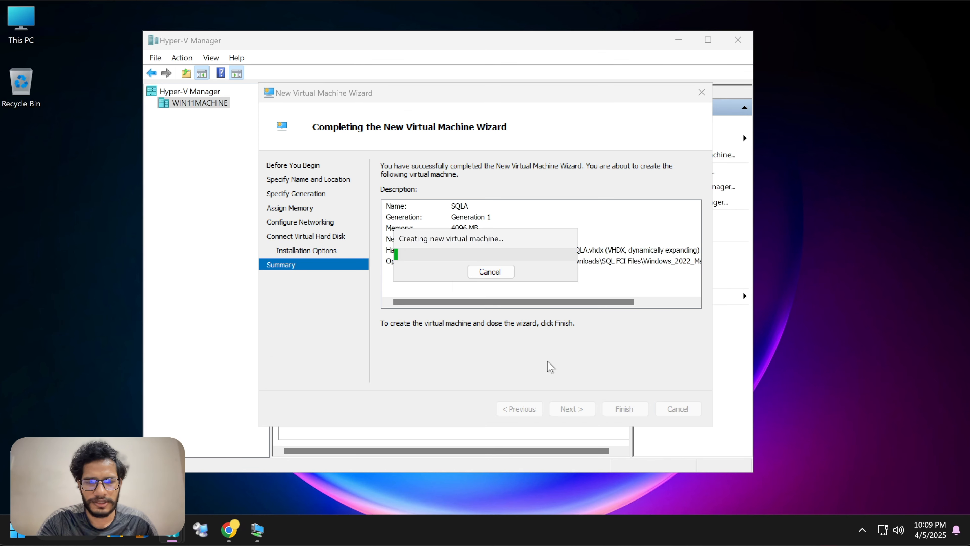
Step: Start a new virtual machine named SQLB with default generation and 4096 MB memory
{"action": "right_click", "coordinate": [216, 111]}
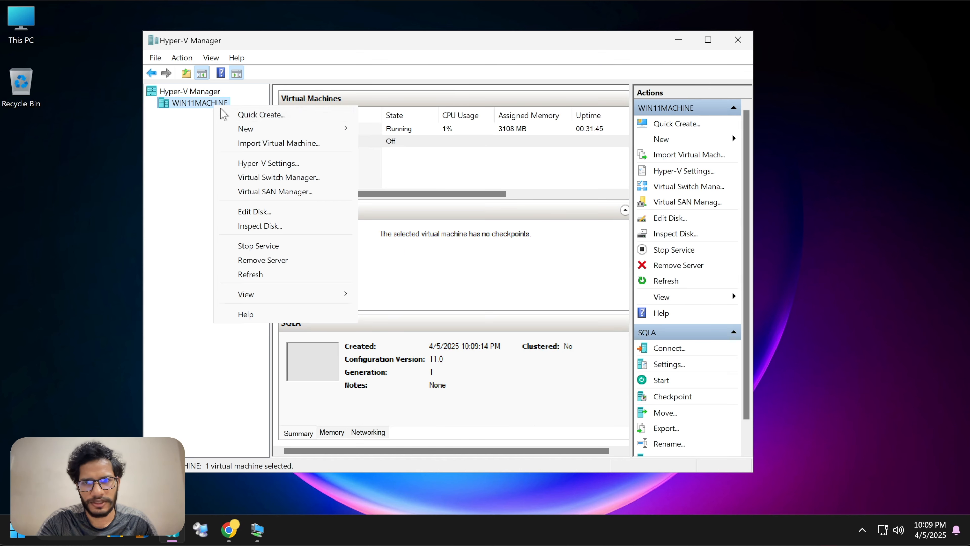
{"action": "mouse_move", "coordinate": [245, 129]}
{"action": "left_click", "coordinate": [381, 130]}
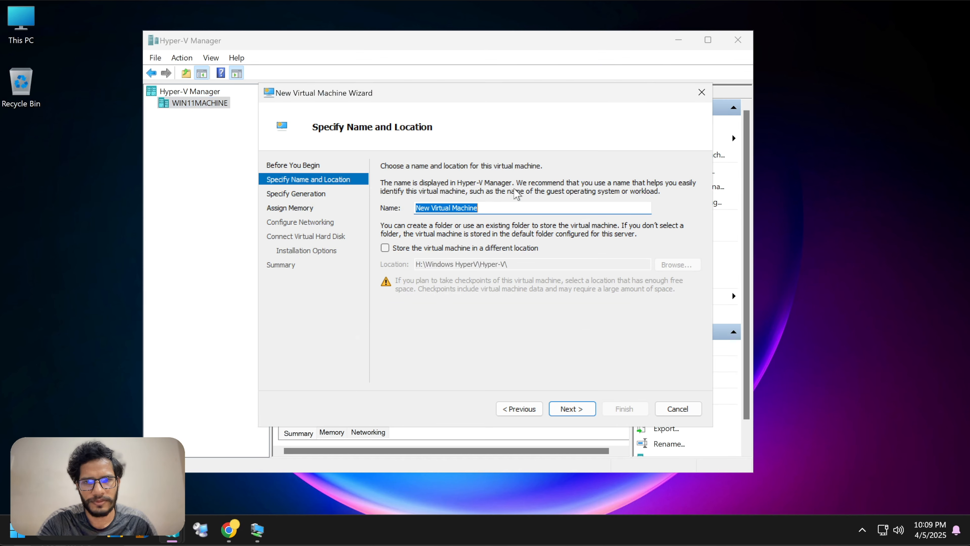
{"action": "key", "text": "BackSpace"}
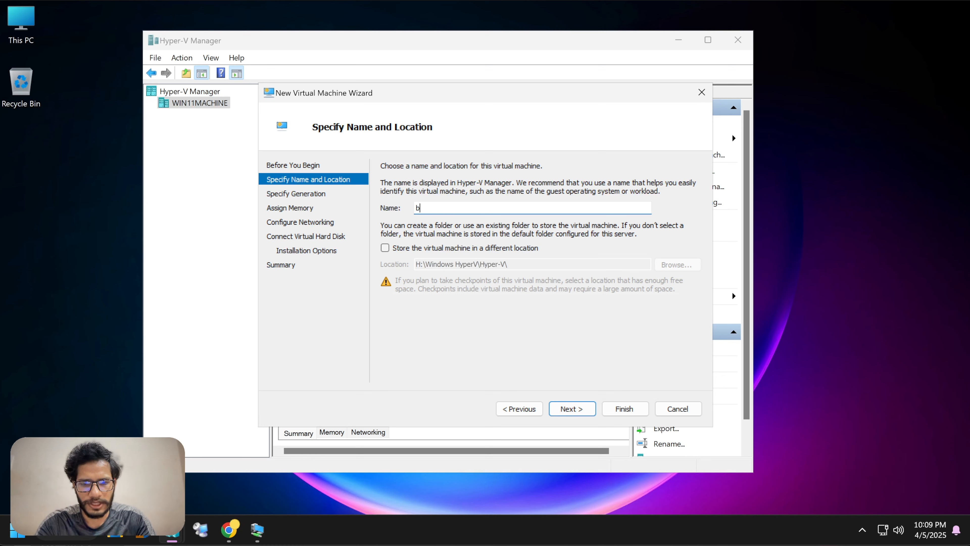
{"action": "type", "text": "S"}
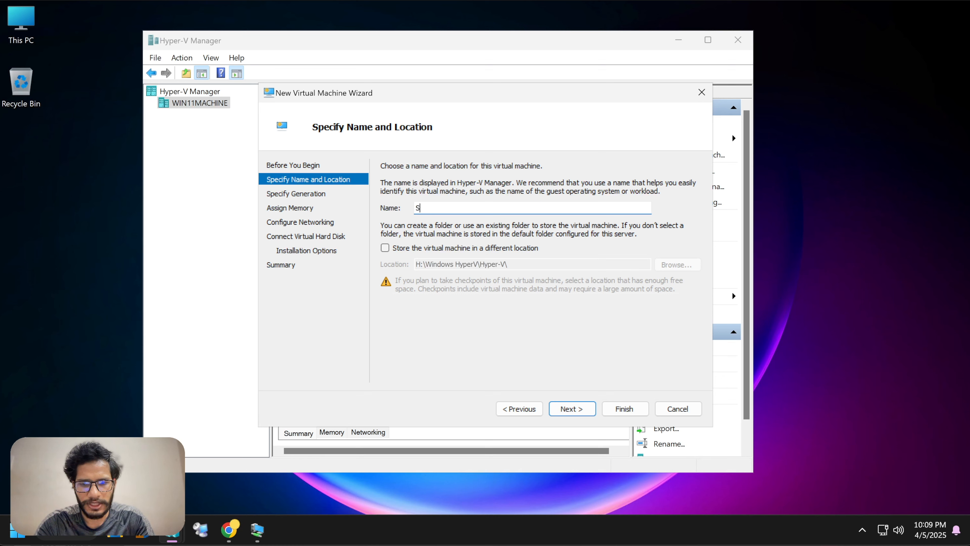
{"action": "type", "text": "QLB"}
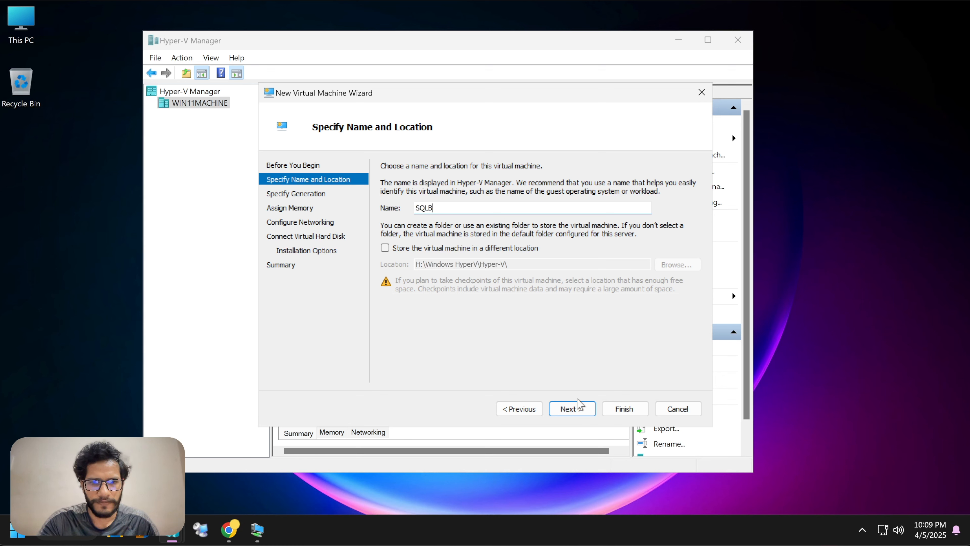
{"action": "left_click", "coordinate": [572, 408]}
{"action": "left_click", "coordinate": [558, 410]}
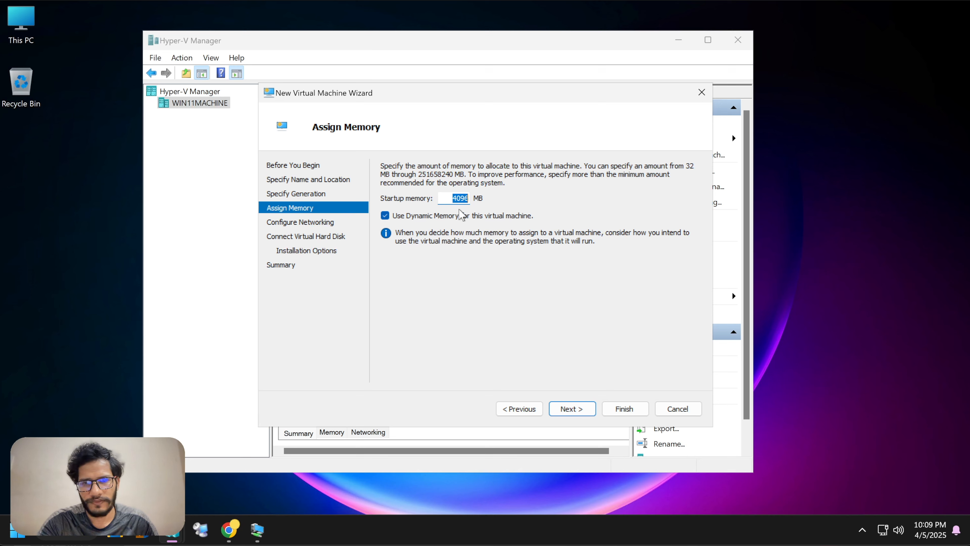
{"action": "left_click", "coordinate": [569, 409]}
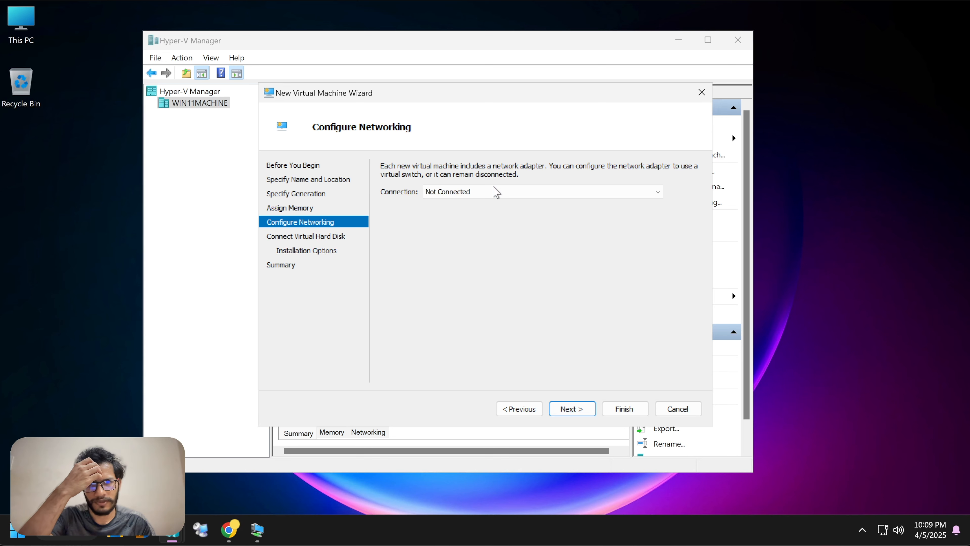
Step: Connect SQLB to _KTT_YT_Switch_ and give it an 80 GB virtual disk
{"action": "left_click", "coordinate": [496, 192]}
{"action": "left_click", "coordinate": [480, 214]}
{"action": "left_click", "coordinate": [571, 409]}
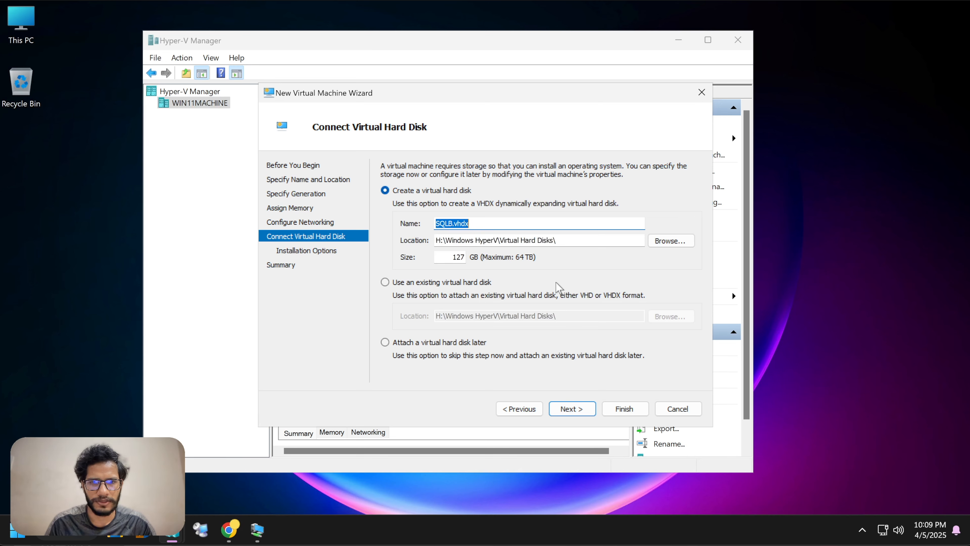
{"action": "left_click", "coordinate": [571, 409]}
{"action": "left_click", "coordinate": [520, 409]}
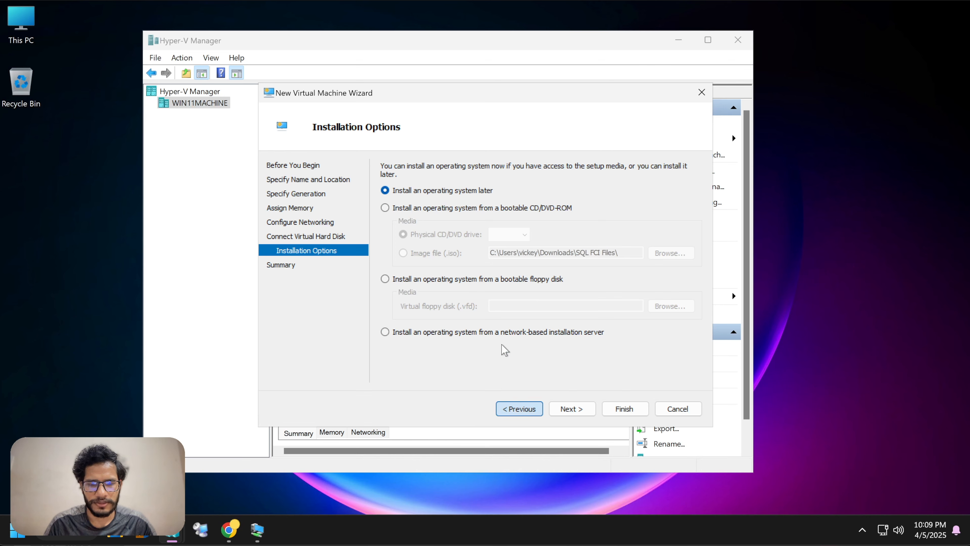
{"action": "left_click", "coordinate": [463, 257]}
{"action": "key", "text": "BackSpace"}
{"action": "key", "text": "BackSpace"}
{"action": "key", "text": "BackSpace"}
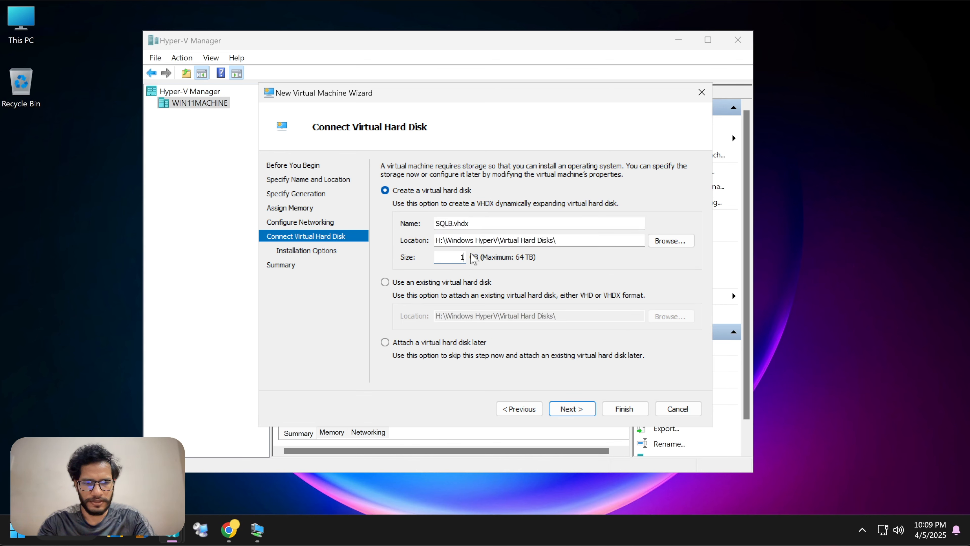
{"action": "type", "text": "80"}
{"action": "left_click", "coordinate": [570, 408]}
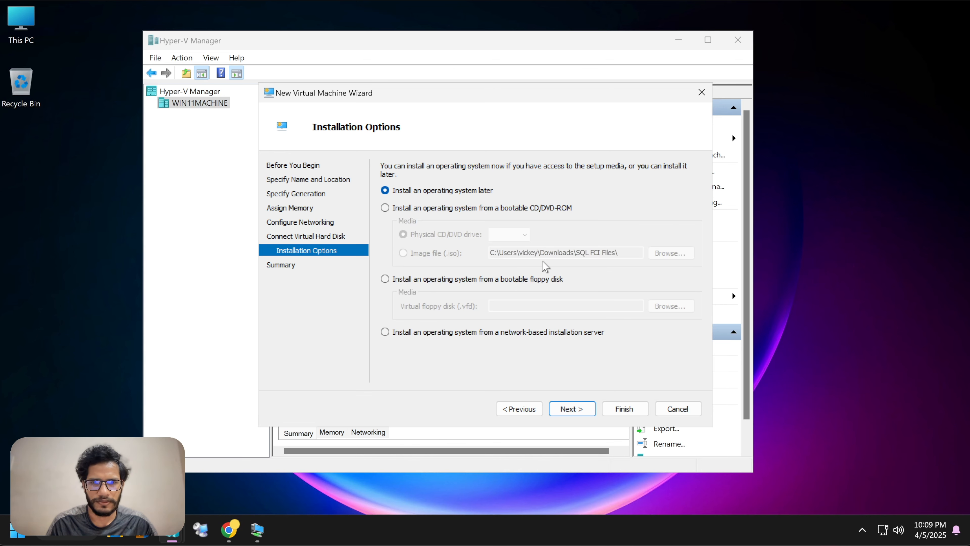
Step: Boot SQLB from Windows_2022_March-2023-22H2.iso and finish creating it
{"action": "left_click", "coordinate": [447, 209]}
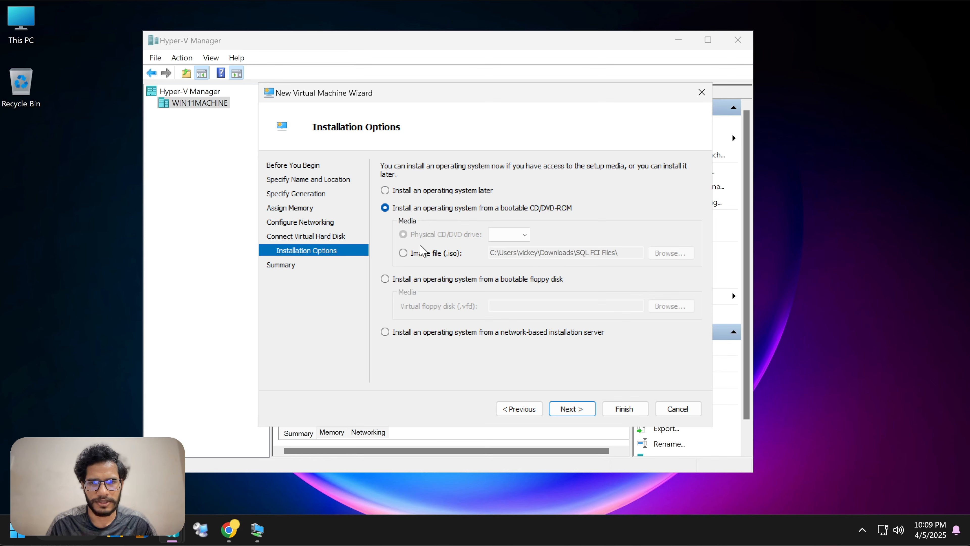
{"action": "left_click", "coordinate": [421, 251]}
{"action": "left_click", "coordinate": [671, 253]}
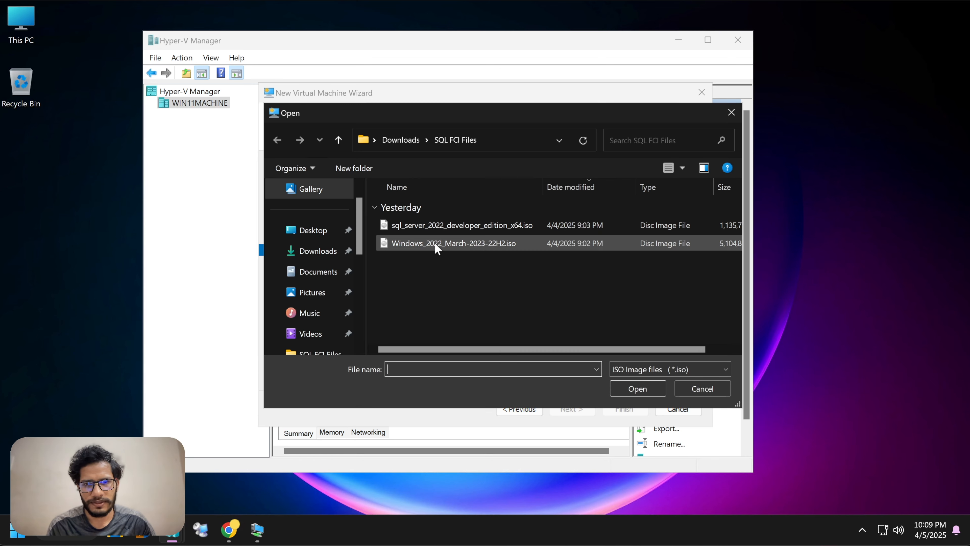
{"action": "left_click", "coordinate": [437, 248]}
{"action": "left_click", "coordinate": [623, 387]}
{"action": "left_click", "coordinate": [569, 408]}
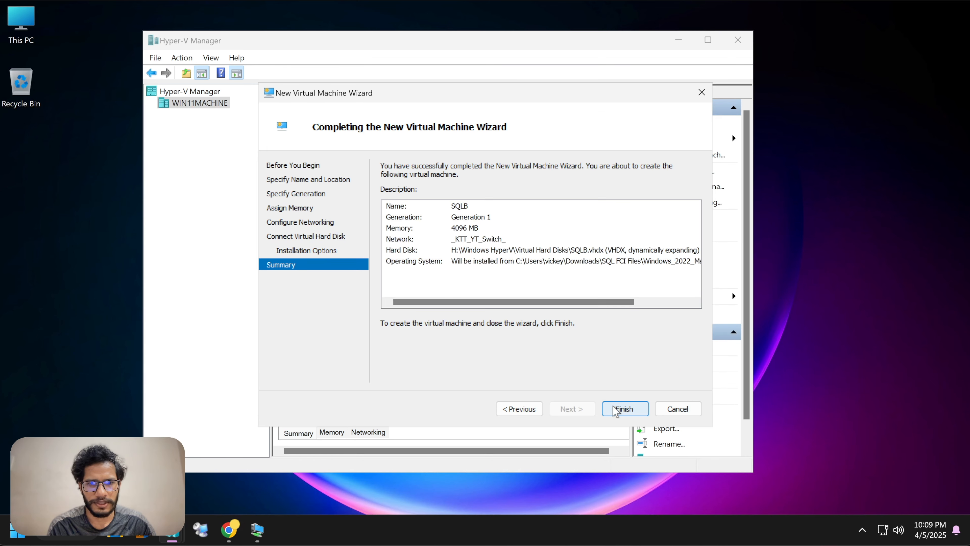
{"action": "left_click", "coordinate": [615, 410]}
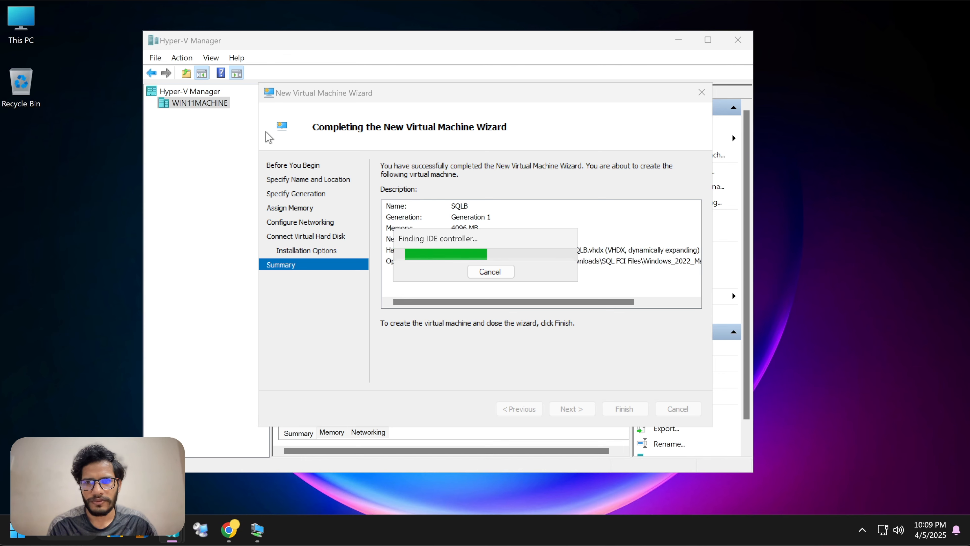
Step: Start another new virtual machine on WIN11MACHINE and enter the name SQLABFC
{"action": "right_click", "coordinate": [206, 105]}
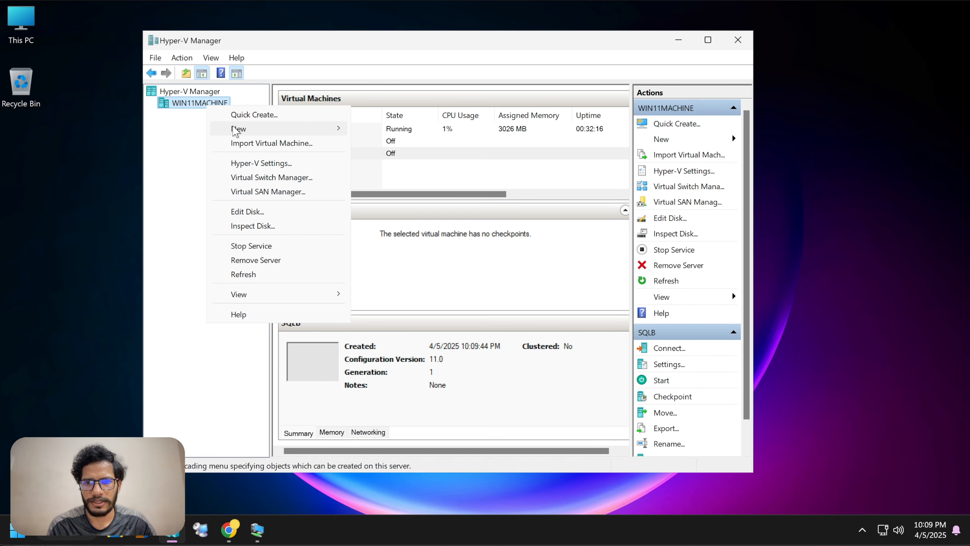
{"action": "mouse_move", "coordinate": [235, 129]}
{"action": "left_click", "coordinate": [422, 130]}
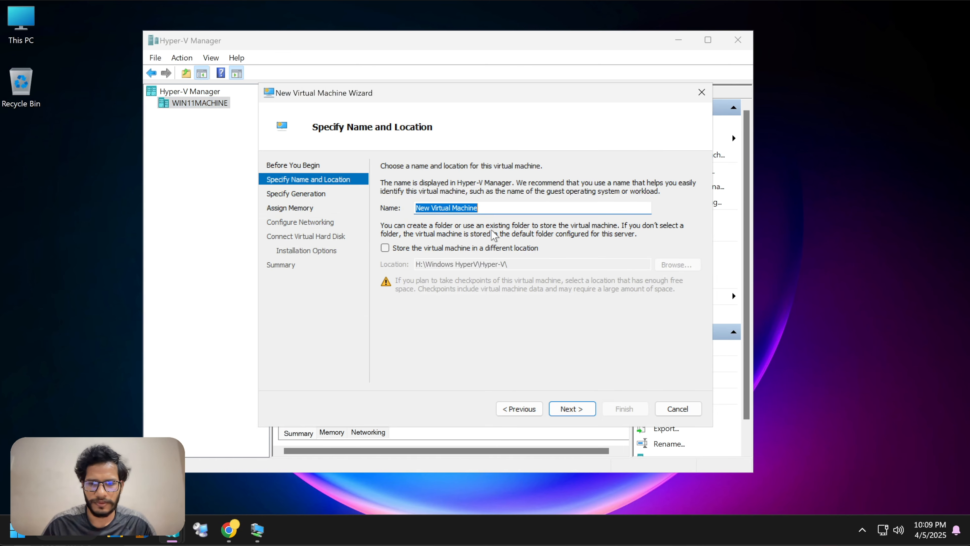
{"action": "type", "text": "SQLABFCI"}
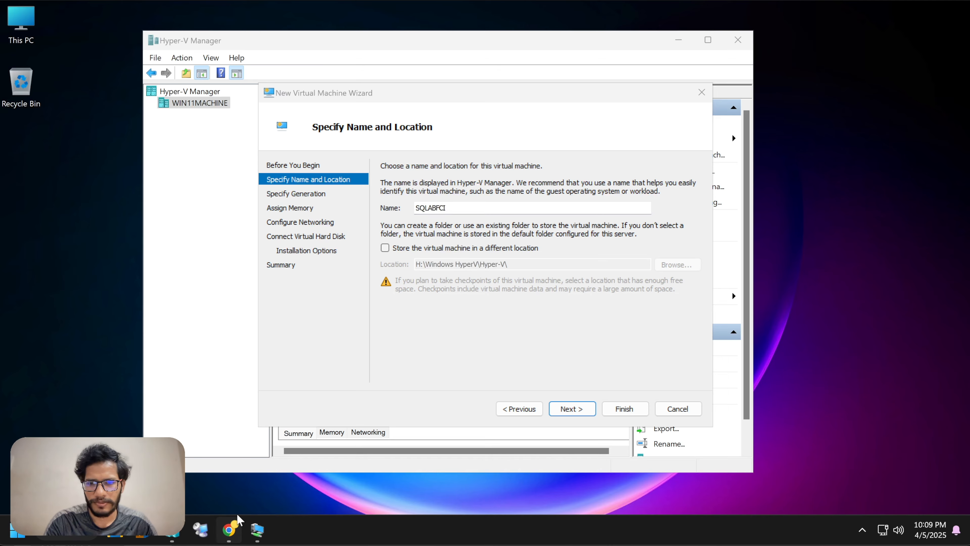
Step: Check the failover cluster diagram in Chrome's SQL Server article, then return to Hyper-V
{"action": "left_click", "coordinate": [230, 529]}
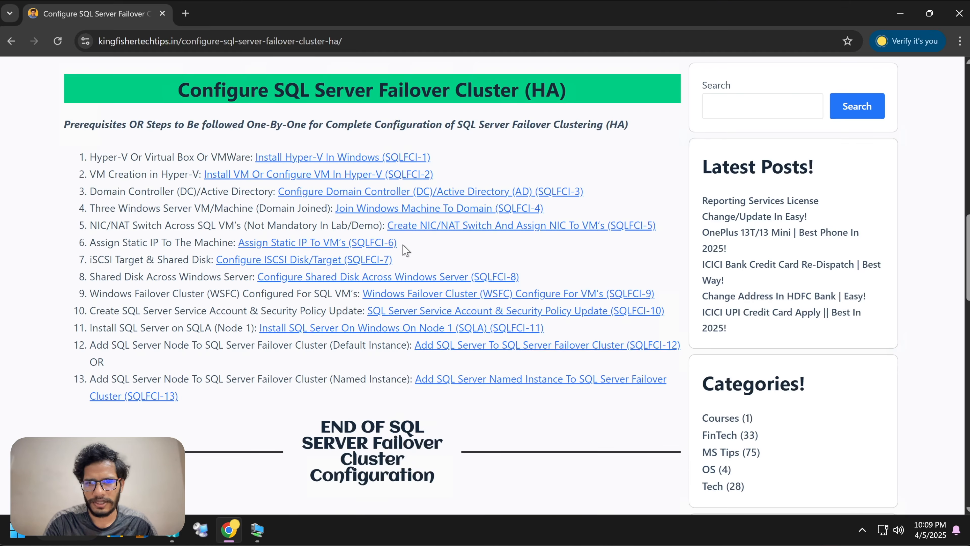
{"action": "scroll", "coordinate": [405, 250], "scroll_direction": "down", "scroll_amount": 3}
{"action": "scroll", "coordinate": [405, 251], "scroll_direction": "up", "scroll_amount": 8}
{"action": "scroll", "coordinate": [405, 251], "scroll_direction": "up", "scroll_amount": 5}
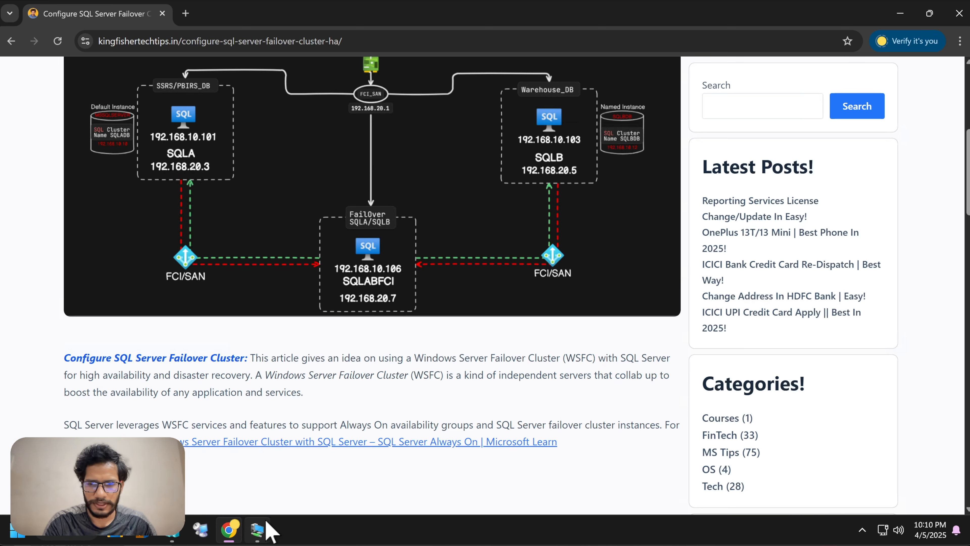
{"action": "left_click", "coordinate": [260, 529]}
Step: Name the VM SQLABFCI with 4096 MB memory and connect it to _KTT_YT_Switch_
{"action": "mouse_move", "coordinate": [177, 542]}
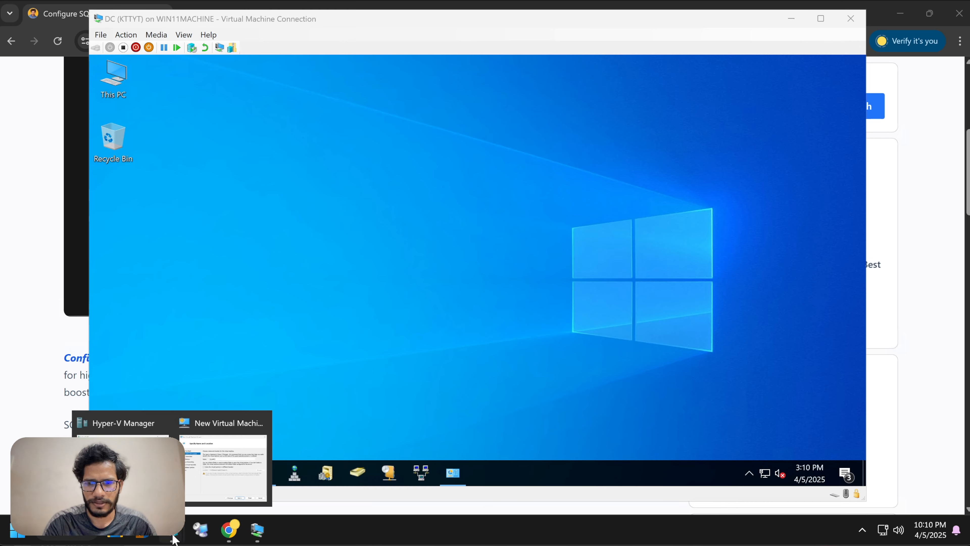
{"action": "left_click", "coordinate": [229, 447]}
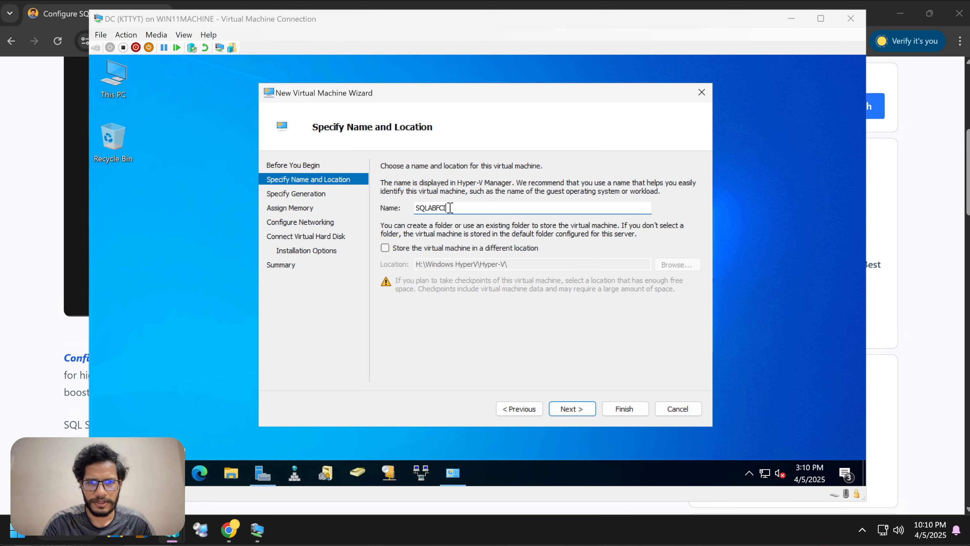
{"action": "left_click", "coordinate": [571, 409]}
{"action": "left_click", "coordinate": [571, 413]}
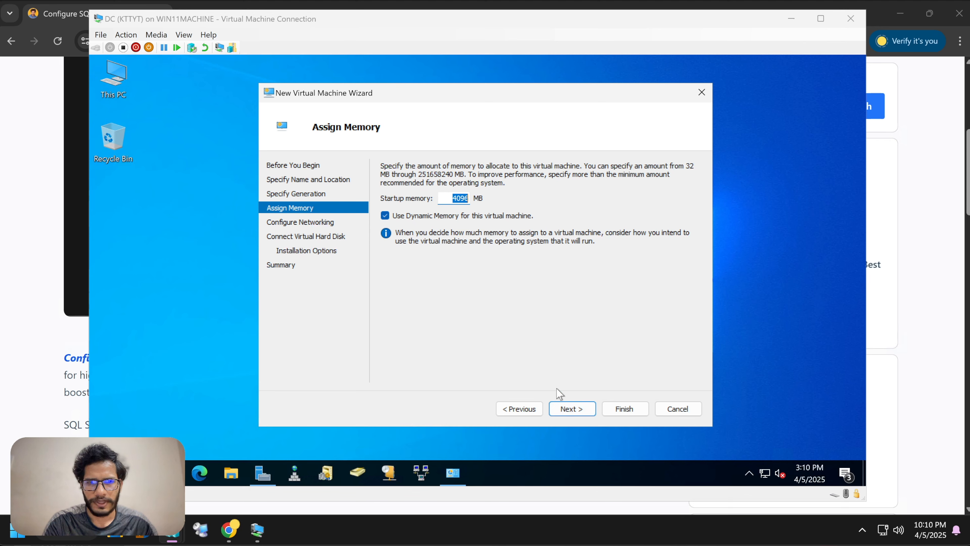
{"action": "left_click", "coordinate": [563, 409]}
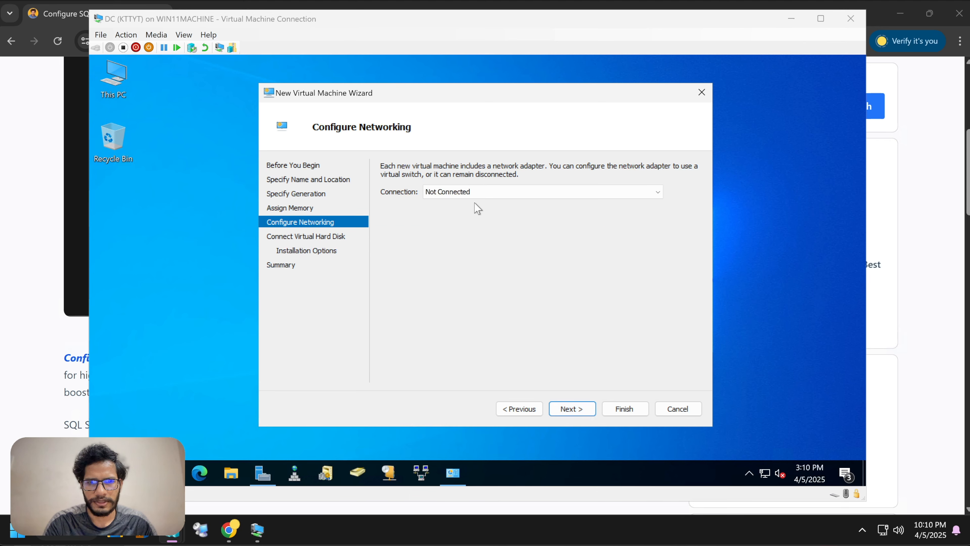
{"action": "left_click", "coordinate": [476, 192]}
{"action": "left_click", "coordinate": [472, 213]}
{"action": "left_click", "coordinate": [560, 406]}
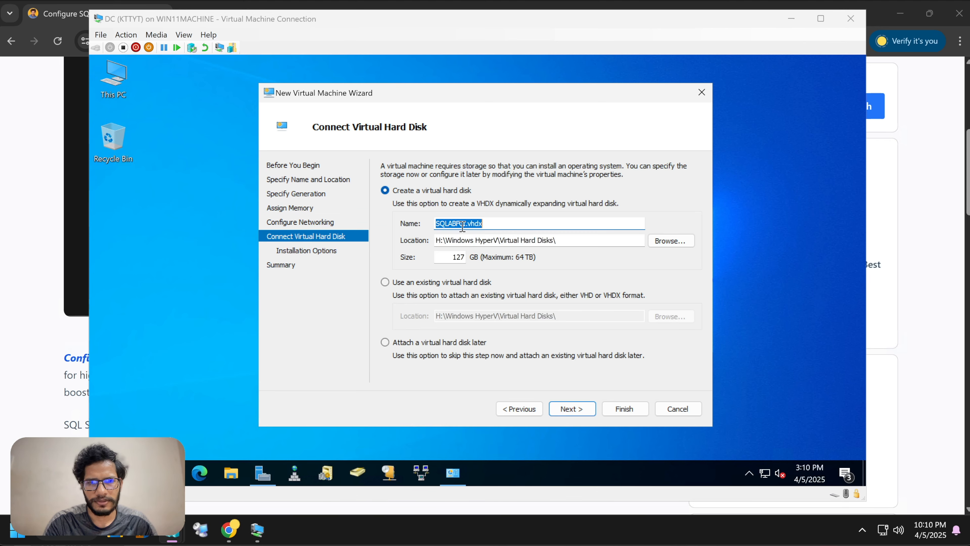
{"action": "left_click", "coordinate": [567, 407]}
Step: Give SQLABFCI a 100 GB disk, boot from Windows_2022_March-2023-22H2.iso, and finish
{"action": "left_click", "coordinate": [519, 409]}
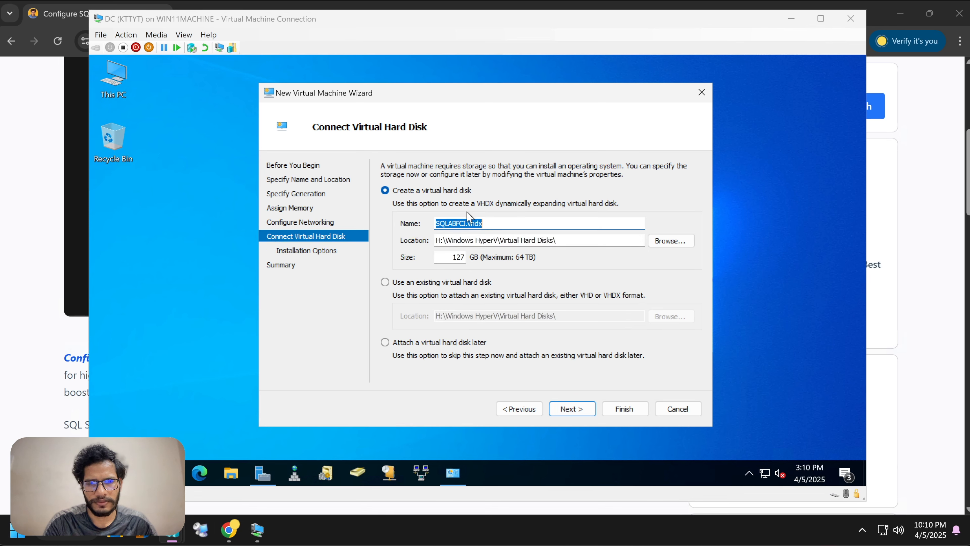
{"action": "left_click", "coordinate": [464, 256]}
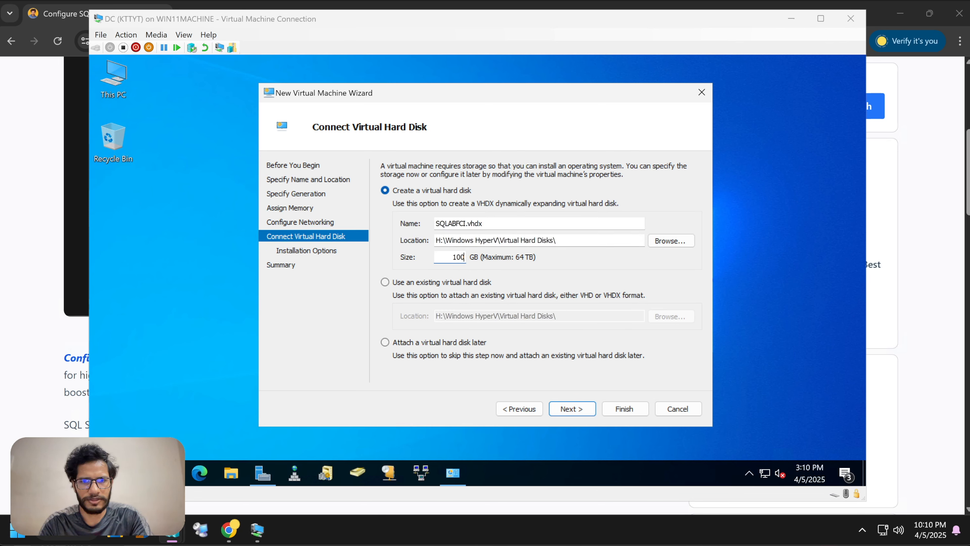
{"action": "left_click", "coordinate": [566, 408]}
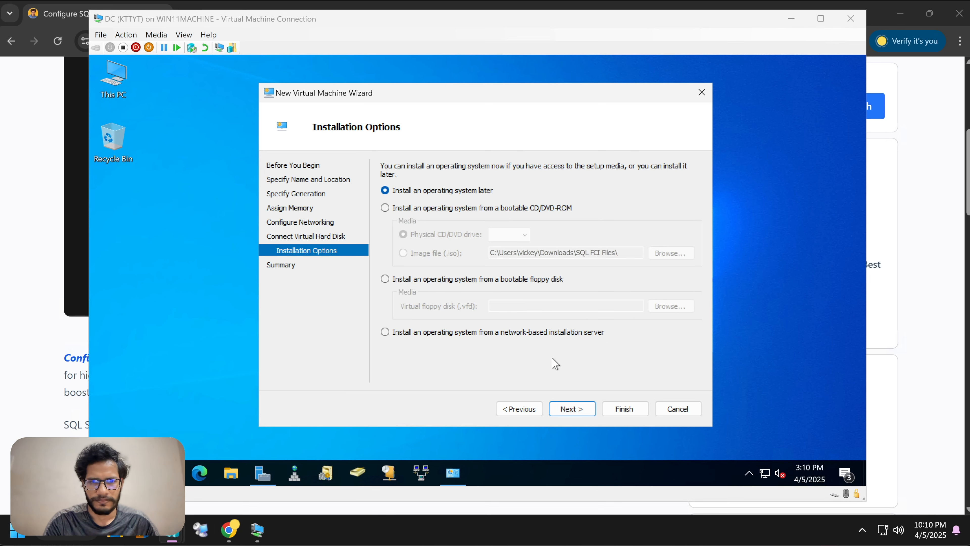
{"action": "left_click", "coordinate": [507, 206]}
{"action": "left_click", "coordinate": [433, 253]}
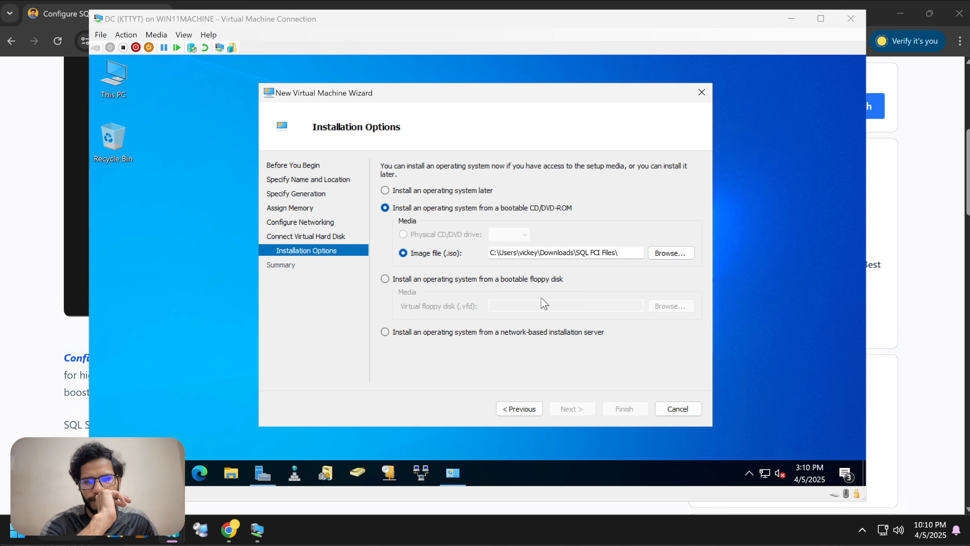
{"action": "left_click", "coordinate": [671, 252]}
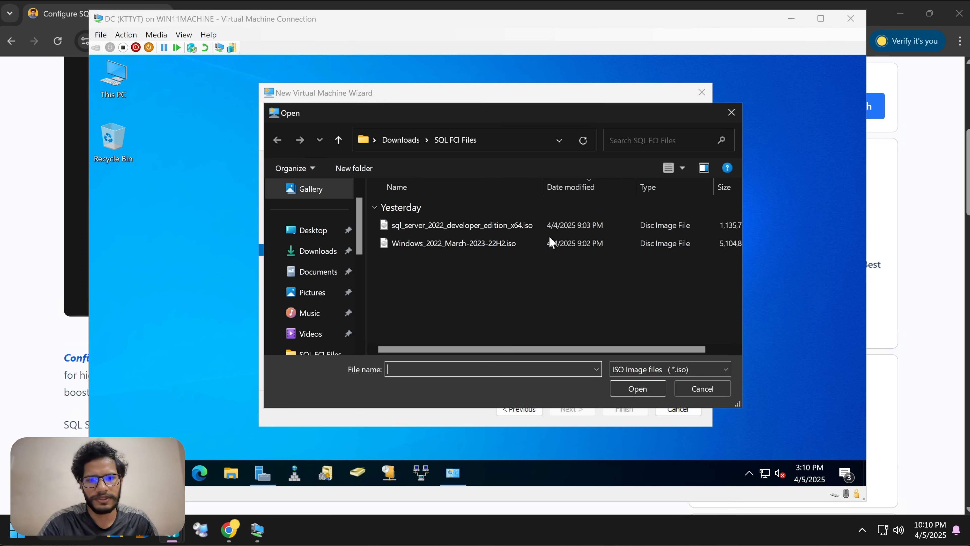
{"action": "left_click", "coordinate": [472, 244]}
{"action": "left_click", "coordinate": [634, 390]}
{"action": "left_click", "coordinate": [579, 408]}
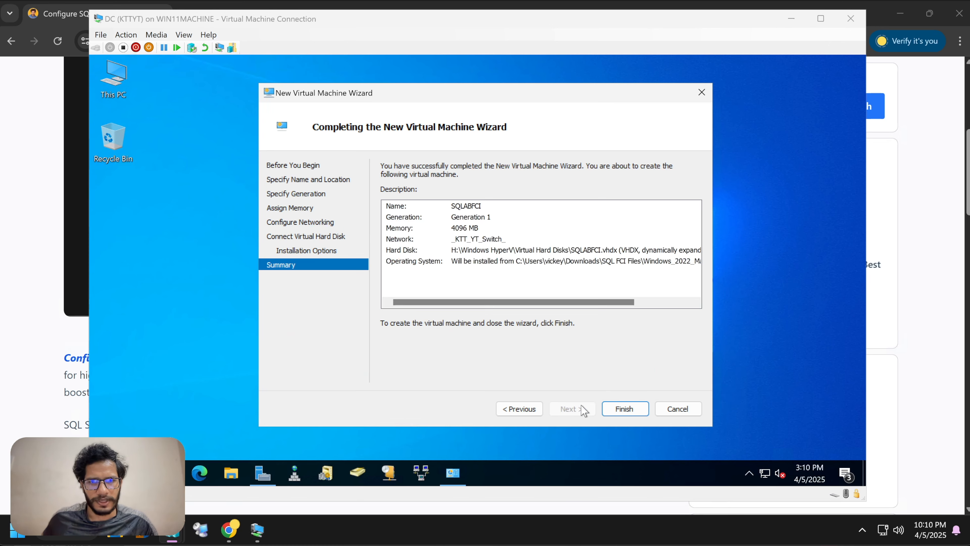
{"action": "left_click", "coordinate": [617, 409]}
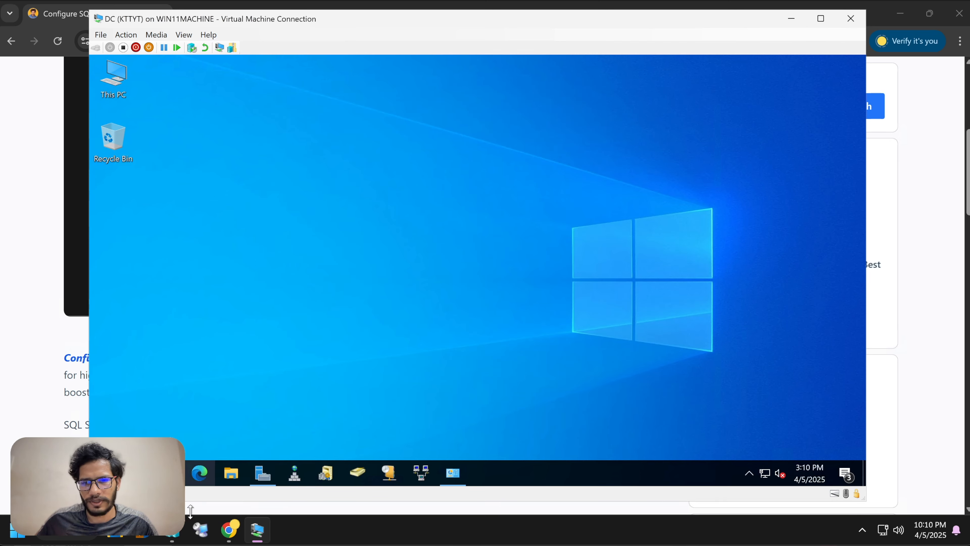
Step: Bring Hyper-V Manager forward and minimize the browser
{"action": "left_click", "coordinate": [172, 531]}
{"action": "left_click", "coordinate": [913, 4]}
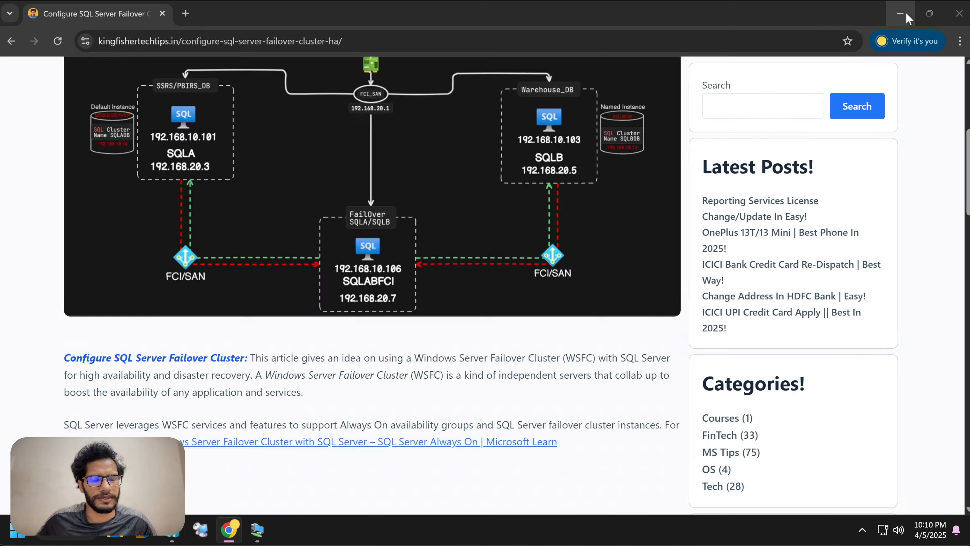
{"action": "left_click", "coordinate": [899, 13]}
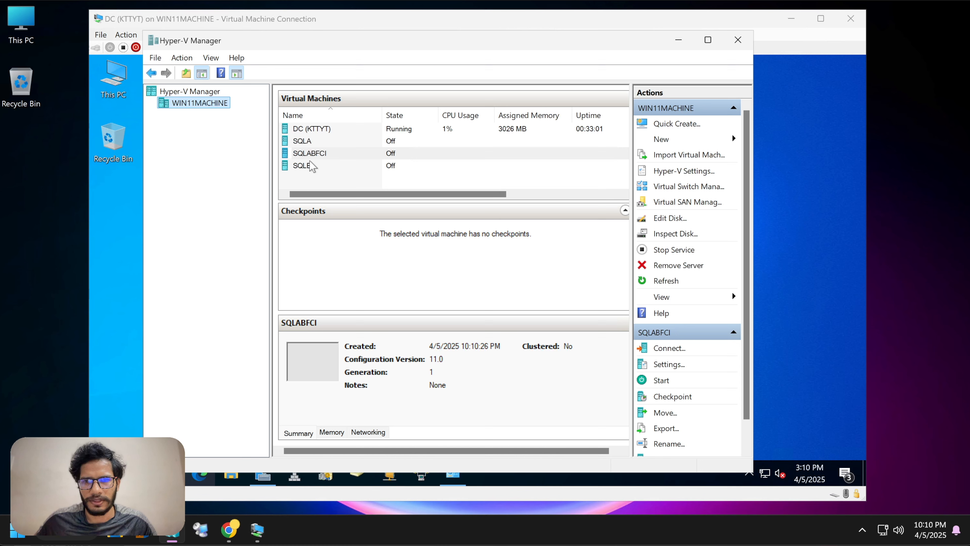
Step: Review the SQLA, SQLABFCI and SQLB entries, maximize and restore the window, and select SQLA
{"action": "left_click", "coordinate": [311, 143]}
{"action": "left_click", "coordinate": [311, 155]}
{"action": "left_click", "coordinate": [317, 166]}
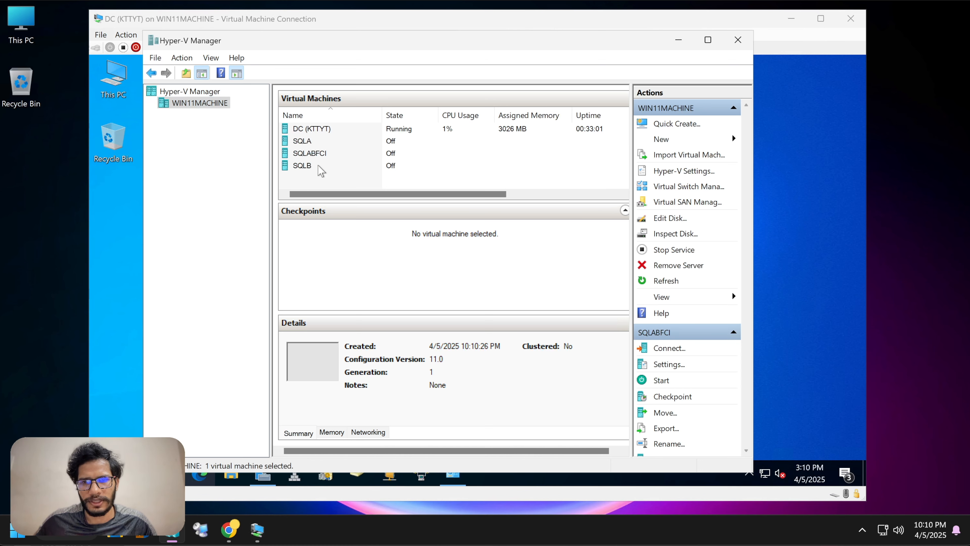
{"action": "left_click", "coordinate": [318, 166]}
{"action": "left_click", "coordinate": [308, 141]}
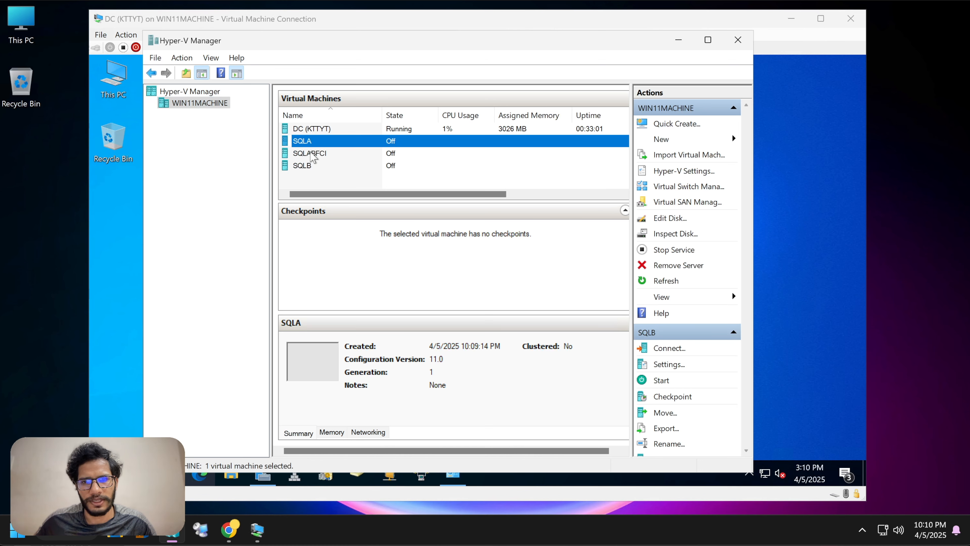
{"action": "left_click", "coordinate": [311, 166]}
{"action": "left_click", "coordinate": [311, 153]}
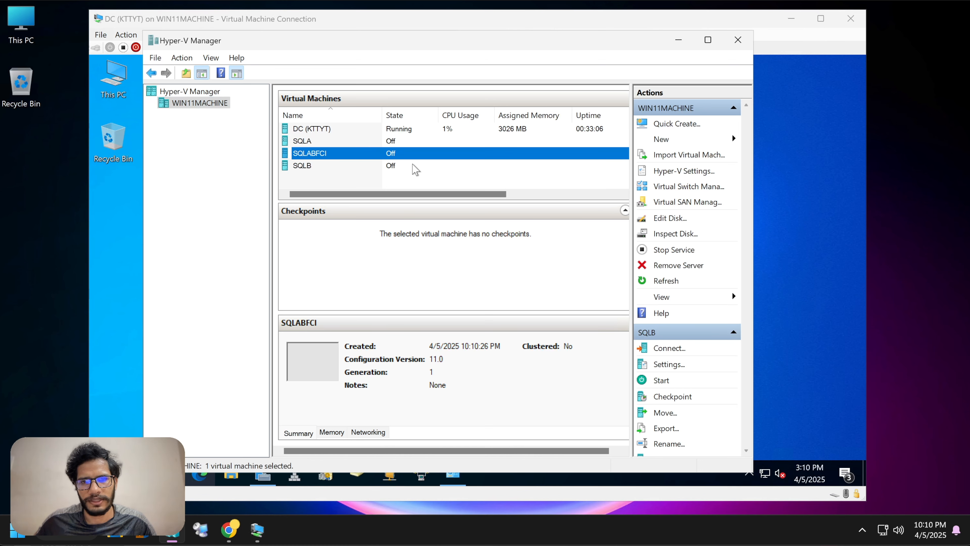
{"action": "left_click", "coordinate": [708, 41]}
{"action": "left_click", "coordinate": [931, 6]}
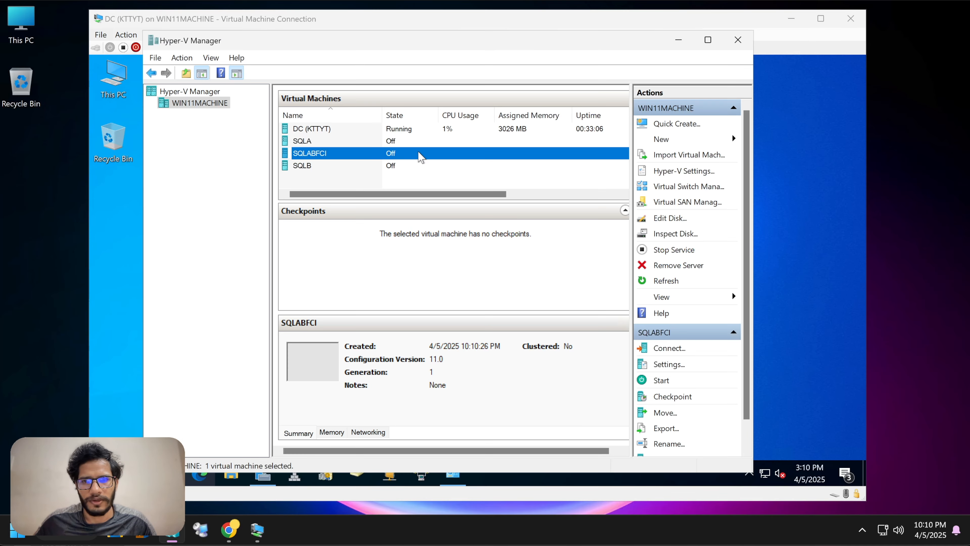
{"action": "left_click", "coordinate": [300, 141]}
Step: Connect to SQLA's console, start it, and minimize the DC console and Hyper-V Manager
{"action": "right_click", "coordinate": [308, 143]}
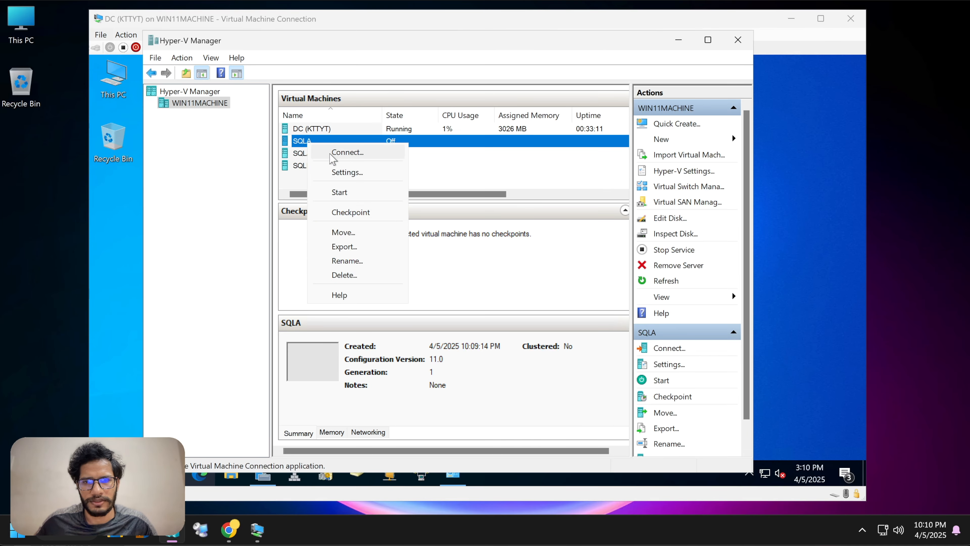
{"action": "left_click", "coordinate": [331, 154]}
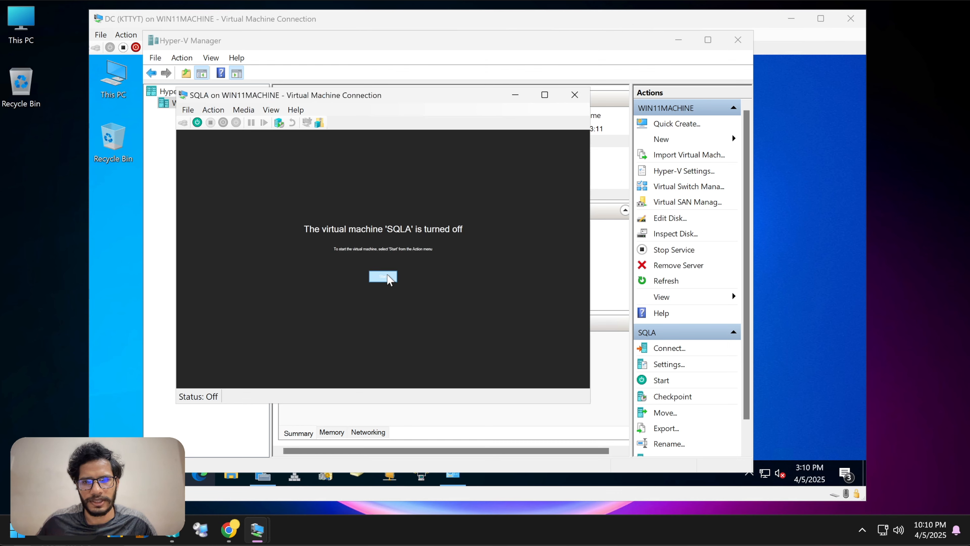
{"action": "left_click", "coordinate": [383, 277]}
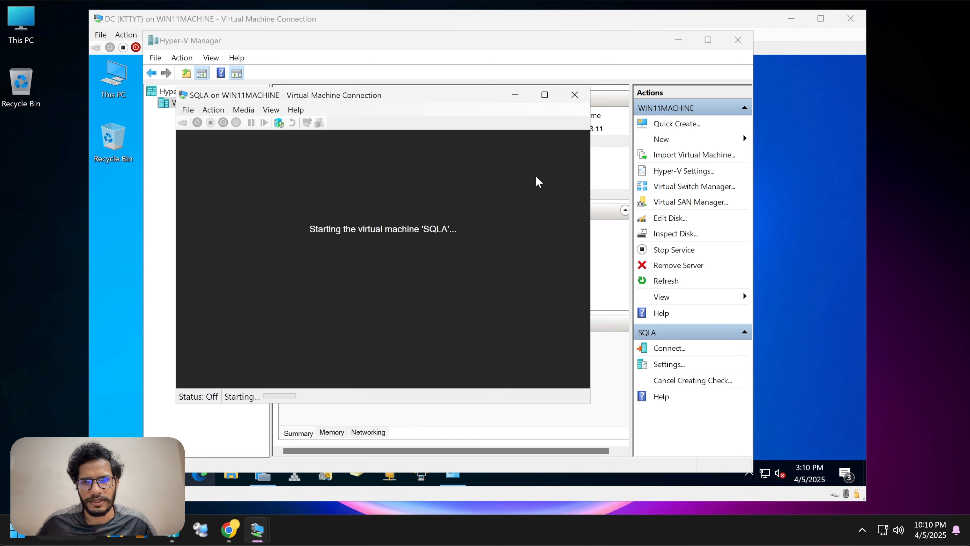
{"action": "left_click", "coordinate": [791, 20]}
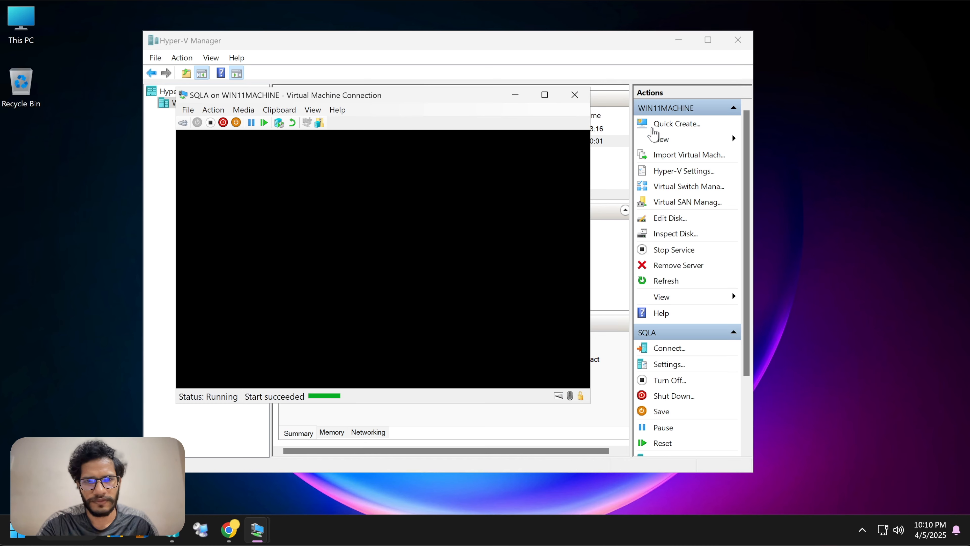
{"action": "left_click", "coordinate": [679, 40]}
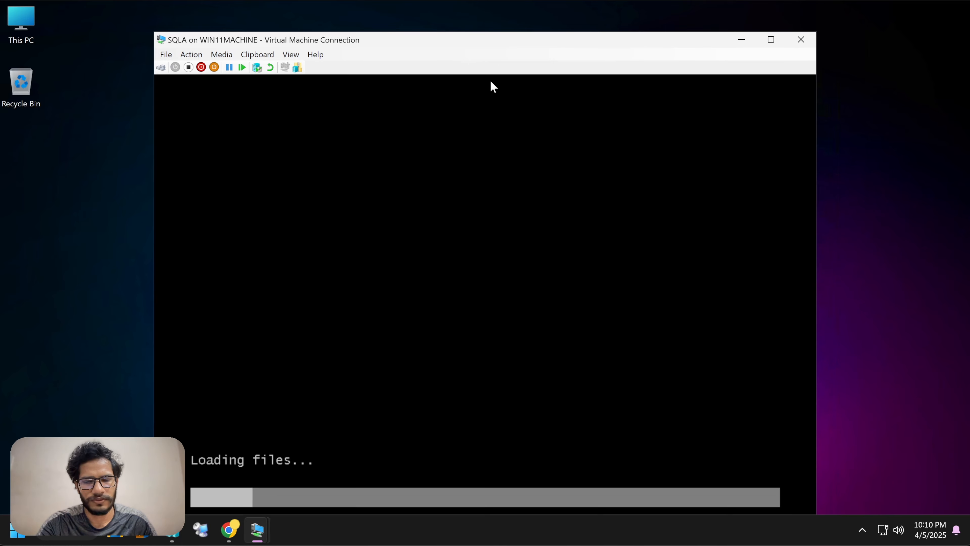
Step: Arrange the SQLA, SQLB and SQLABFCI console windows across the screen
{"action": "left_click_drag", "start_coordinate": [422, 40], "coordinate": [416, 31]}
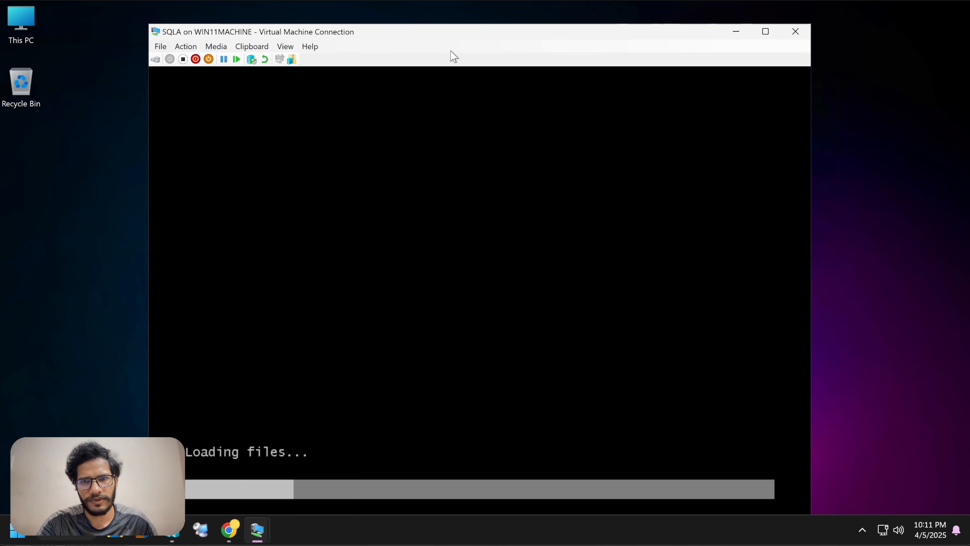
{"action": "left_click_drag", "start_coordinate": [439, 38], "coordinate": [440, 27]}
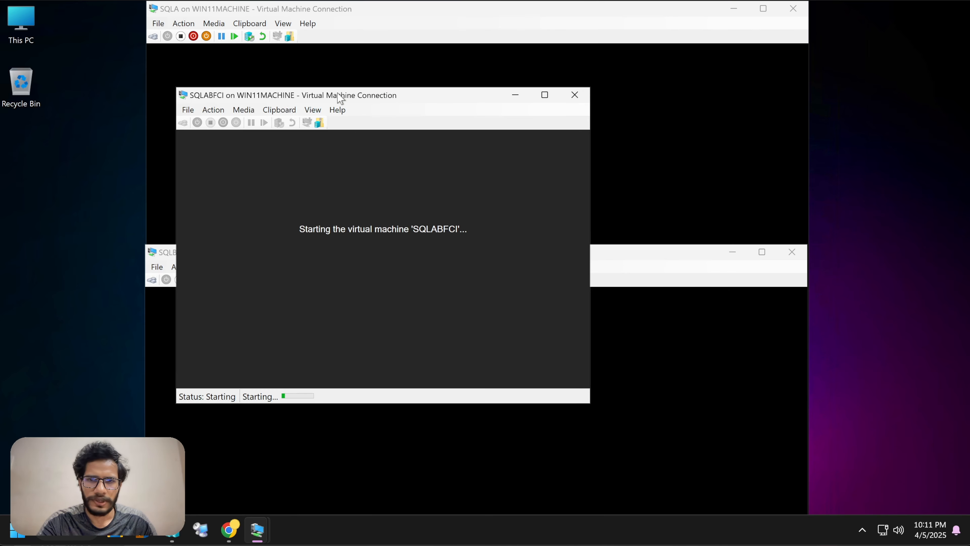
{"action": "left_click_drag", "start_coordinate": [369, 96], "coordinate": [791, 93]}
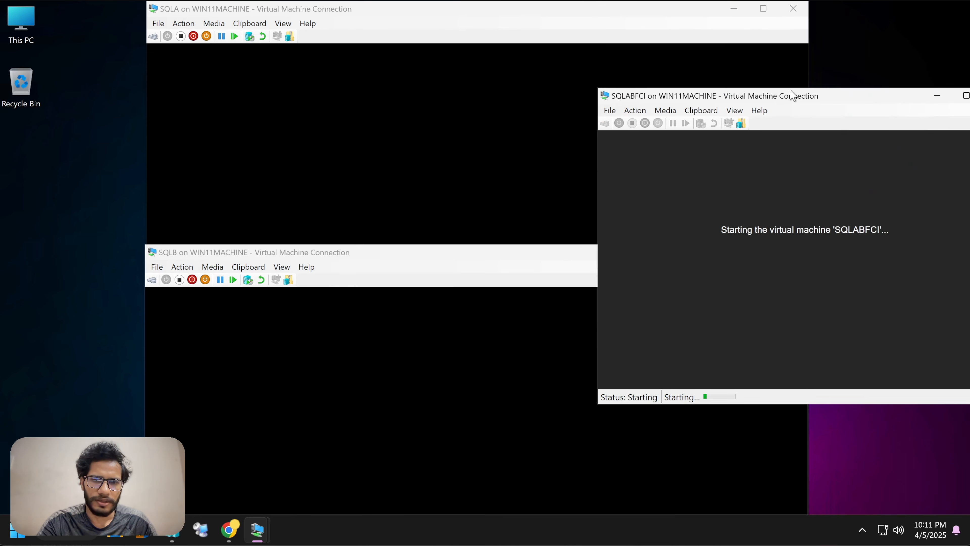
{"action": "left_click_drag", "start_coordinate": [264, 258], "coordinate": [193, 147]}
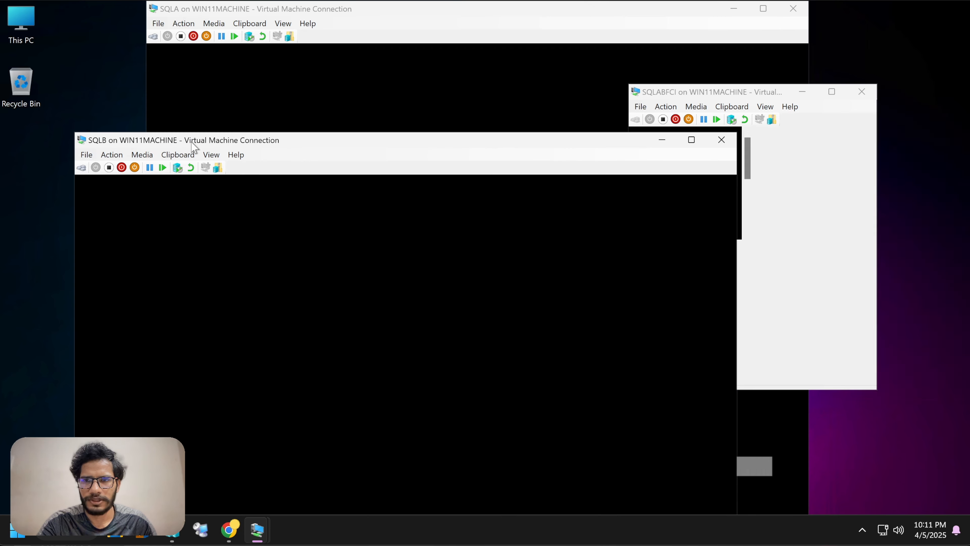
{"action": "left_click_drag", "start_coordinate": [678, 96], "coordinate": [396, 58]}
Step: Enter the Administrator password and its confirmation on the VMs' Customize settings pages
{"action": "left_click", "coordinate": [302, 93]}
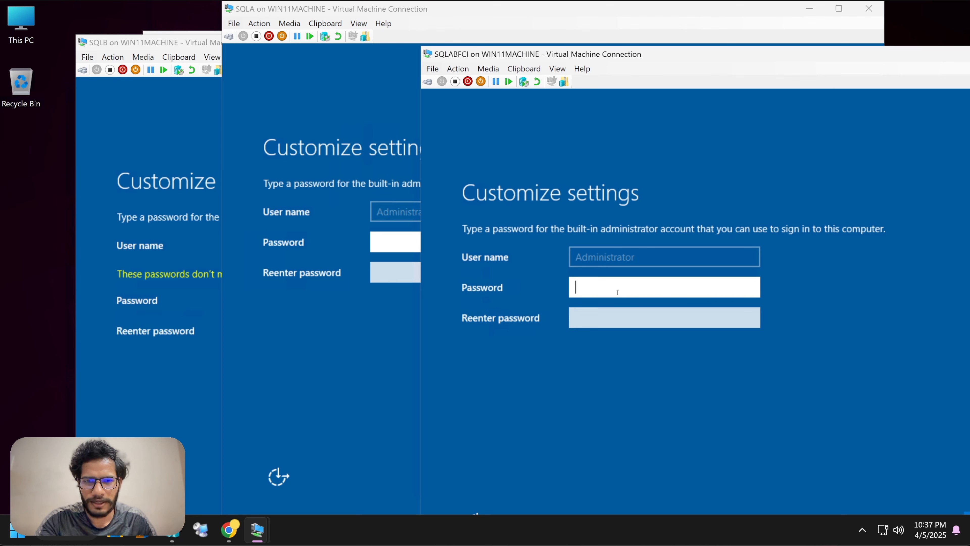
{"action": "type", "text": "***"}
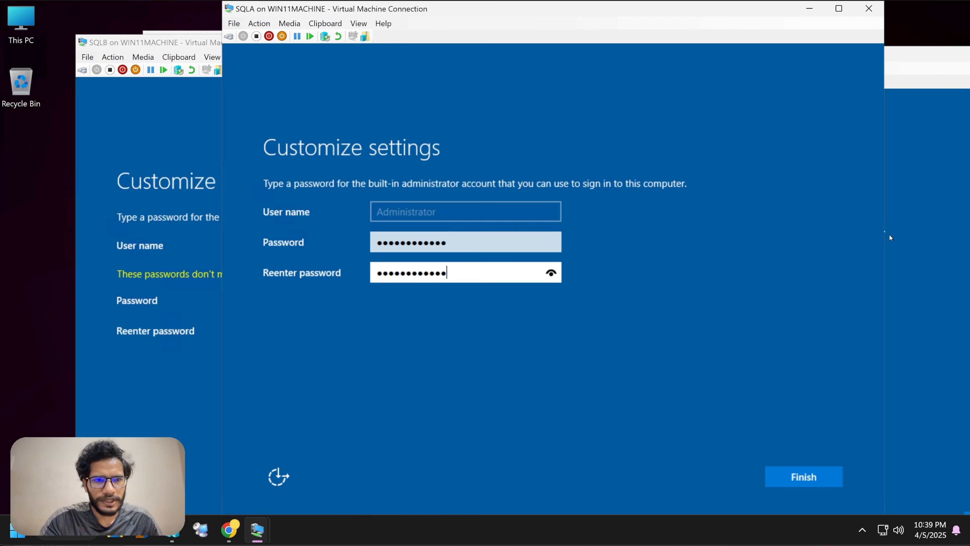
{"action": "left_click", "coordinate": [449, 235]}
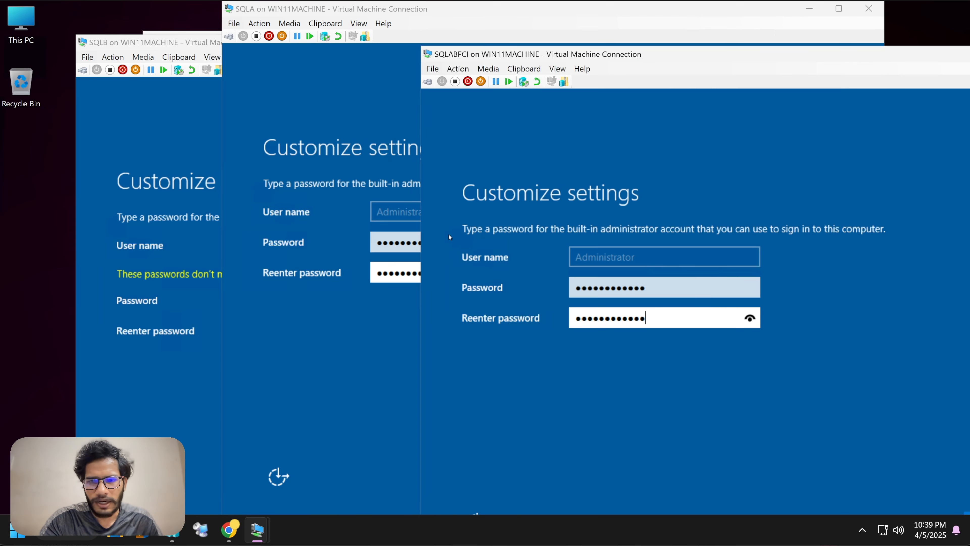
{"action": "left_click", "coordinate": [165, 144]}
{"action": "left_click", "coordinate": [839, 182]}
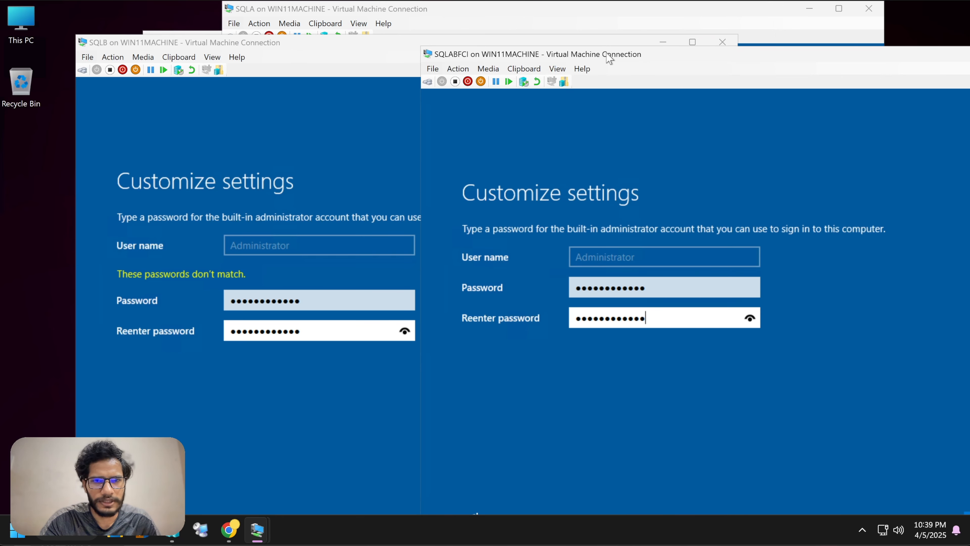
Step: Finish initial setup on SQLABFCI and SQLA with the new password
{"action": "left_click_drag", "start_coordinate": [609, 54], "coordinate": [452, 18]}
{"action": "left_click", "coordinate": [819, 490]}
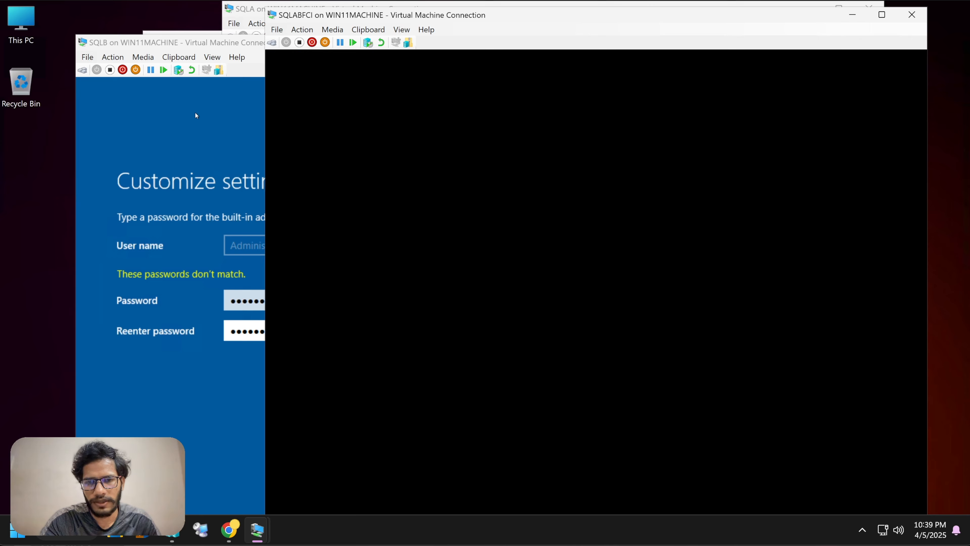
{"action": "left_click", "coordinate": [195, 114]}
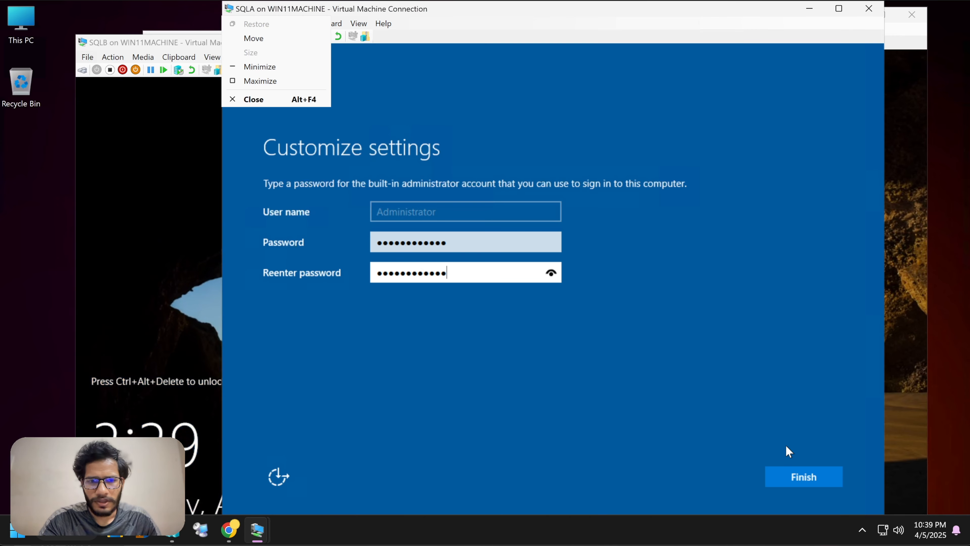
{"action": "left_click", "coordinate": [794, 483]}
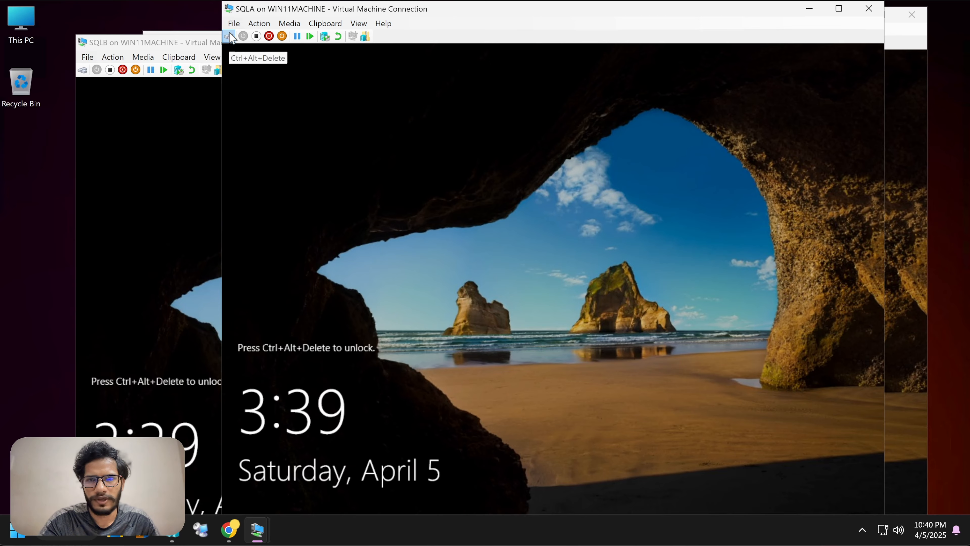
Step: Send Ctrl+Alt+Delete to SQLA, minimize the SQLB and SQLABFCI consoles, and enlarge SQLA's window
{"action": "left_click", "coordinate": [229, 36]}
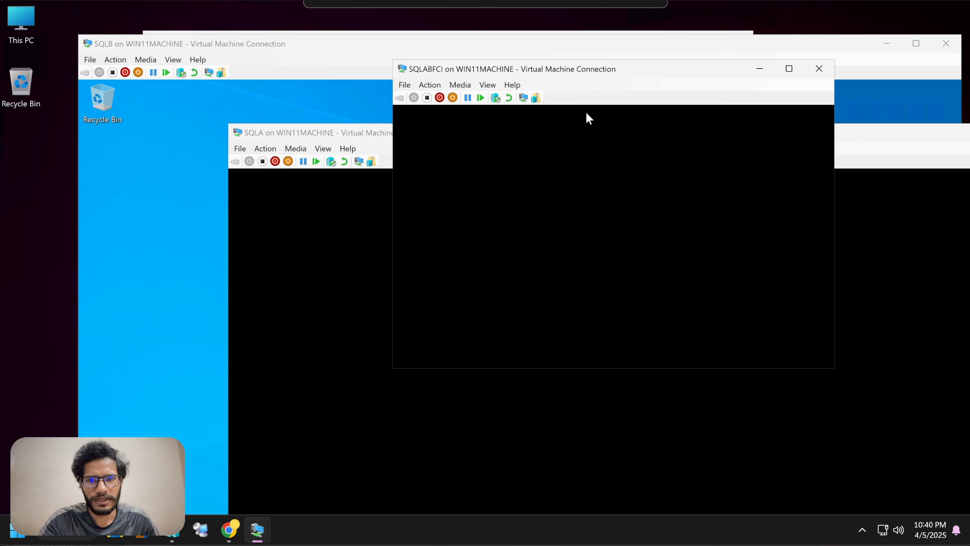
{"action": "left_click", "coordinate": [344, 134]}
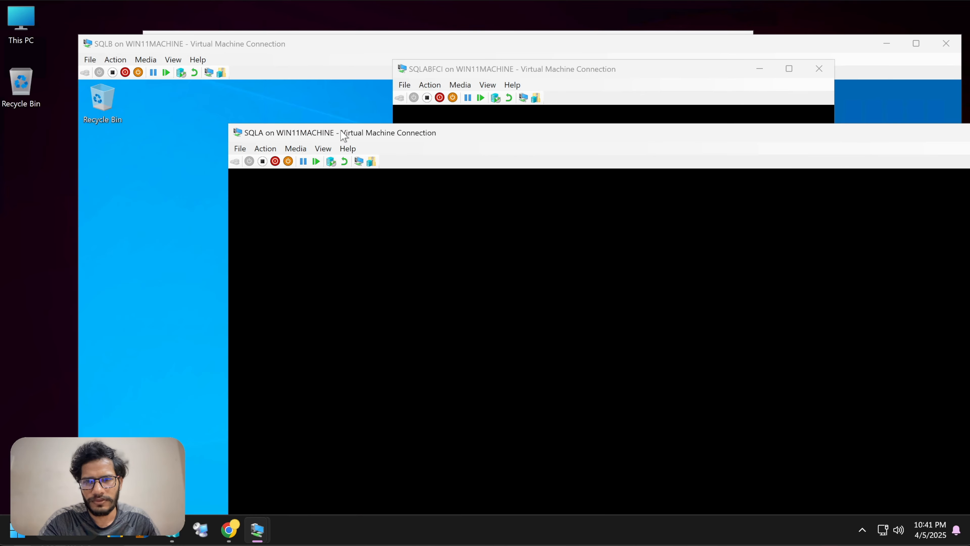
{"action": "left_click", "coordinate": [252, 65]}
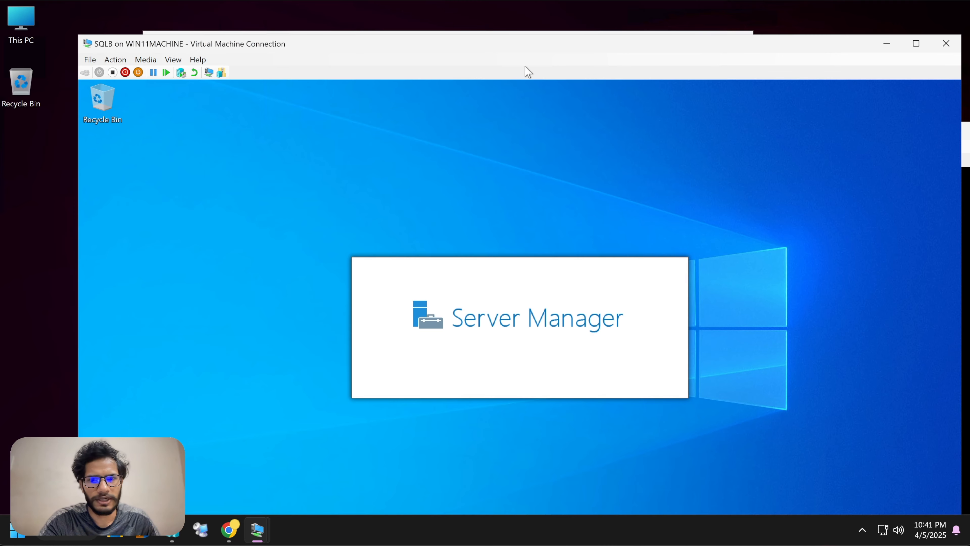
{"action": "left_click", "coordinate": [887, 44]}
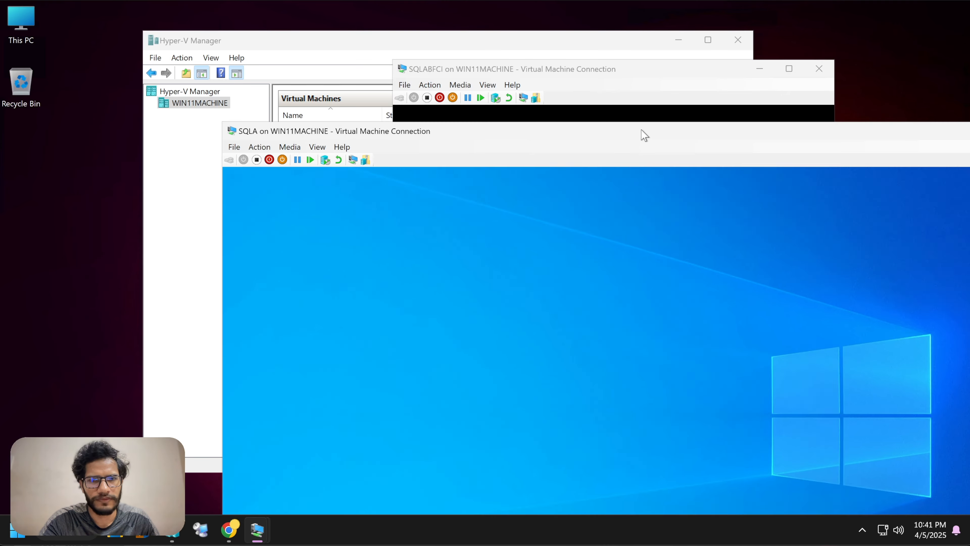
{"action": "left_click_drag", "start_coordinate": [641, 134], "coordinate": [491, 176]}
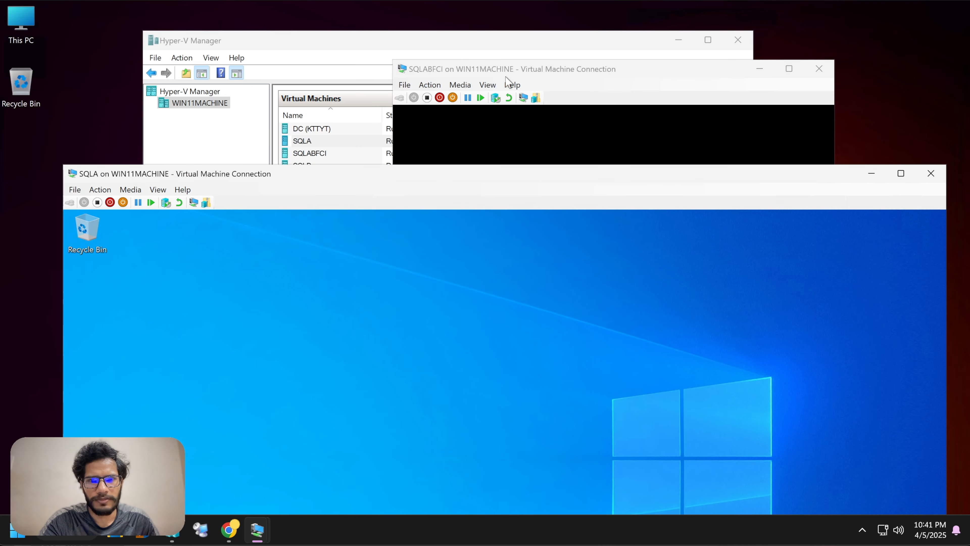
{"action": "left_click", "coordinate": [564, 73]}
{"action": "left_click", "coordinate": [760, 68]}
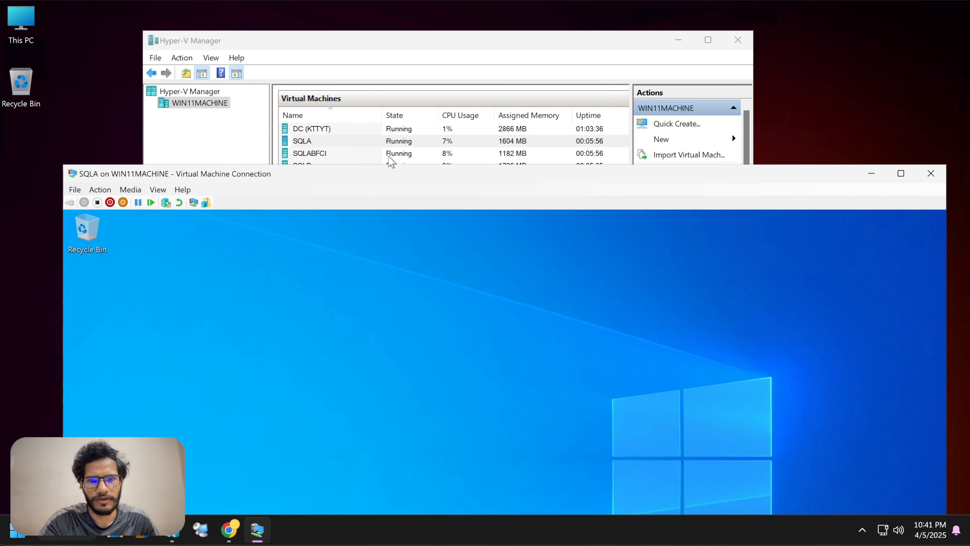
{"action": "left_click_drag", "start_coordinate": [388, 173], "coordinate": [388, 147]}
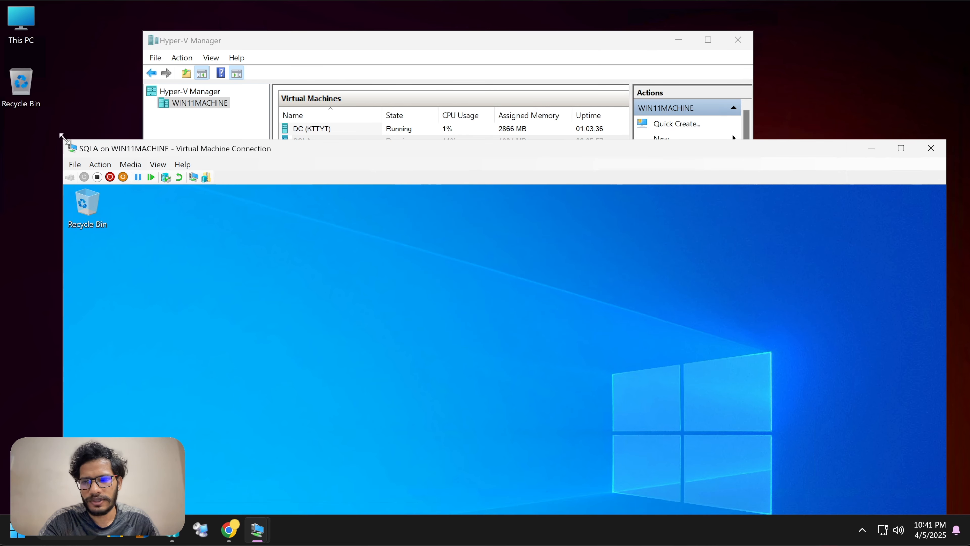
{"action": "left_click_drag", "start_coordinate": [62, 136], "coordinate": [116, 179]}
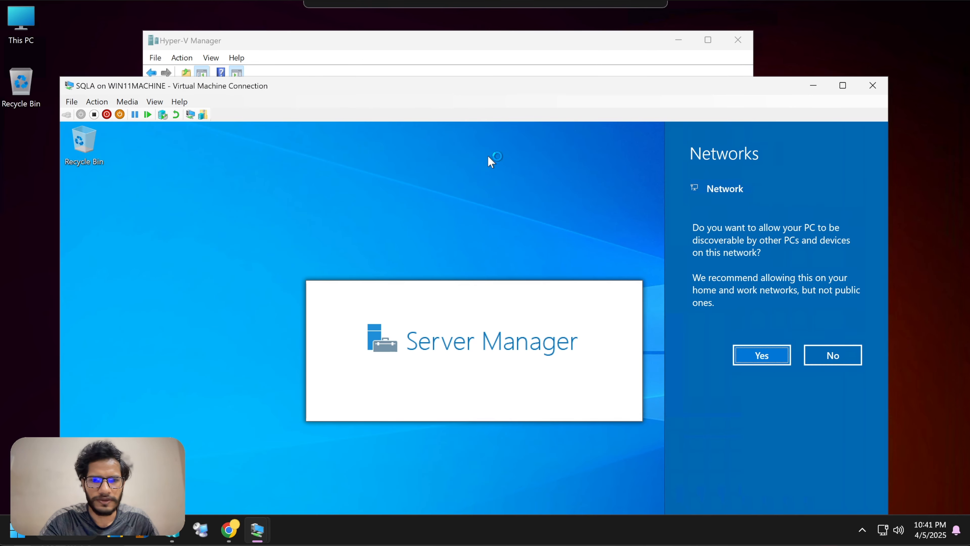
Step: Allow network discovery on SQLA, dismiss the Admin Center notice, close Server Manager, and refresh the desktop
{"action": "left_click", "coordinate": [758, 356]}
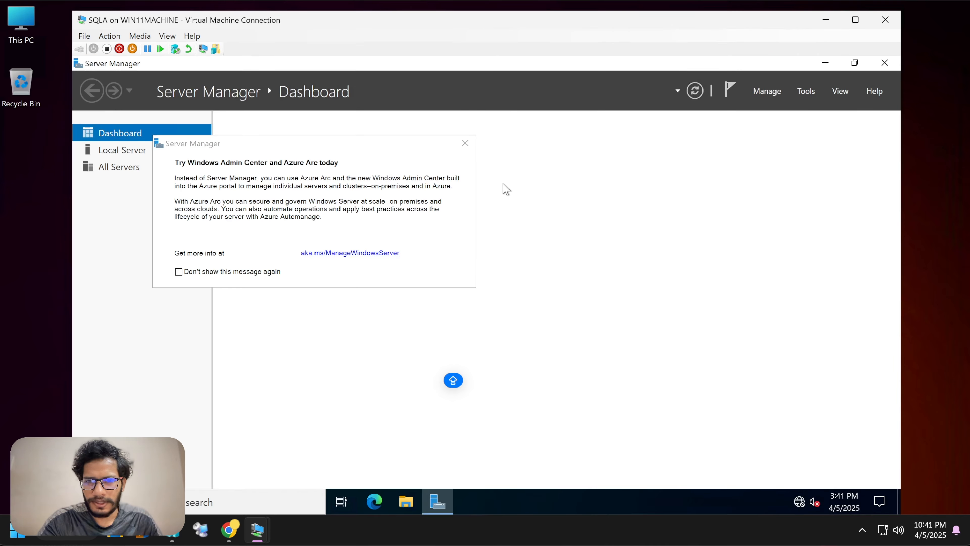
{"action": "left_click", "coordinate": [465, 143]}
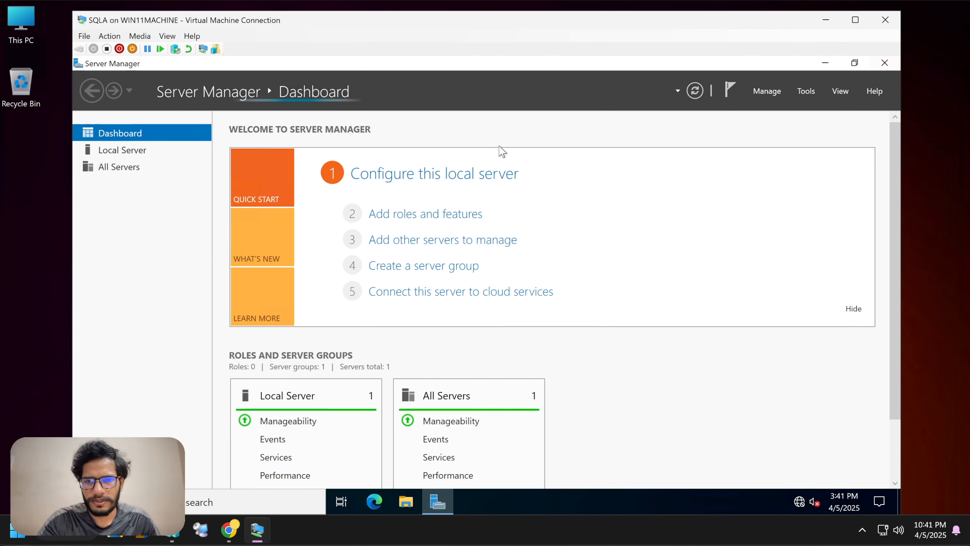
{"action": "left_click", "coordinate": [884, 62]}
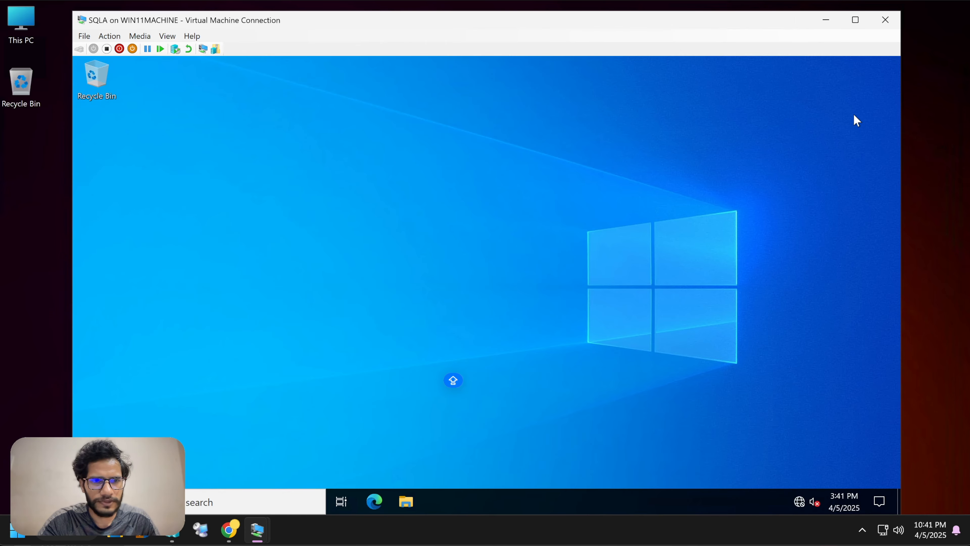
{"action": "right_click", "coordinate": [569, 188]}
{"action": "left_click", "coordinate": [604, 225]}
{"action": "right_click", "coordinate": [411, 154]}
{"action": "left_click", "coordinate": [439, 190]}
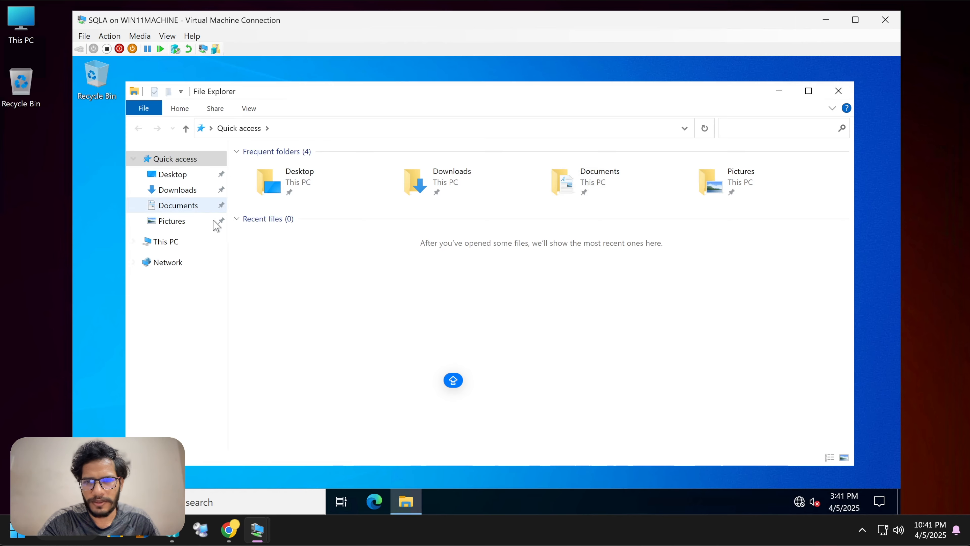
Step: Rename the PC to SQLA from This PC's About page, choosing Restart later
{"action": "right_click", "coordinate": [191, 240]}
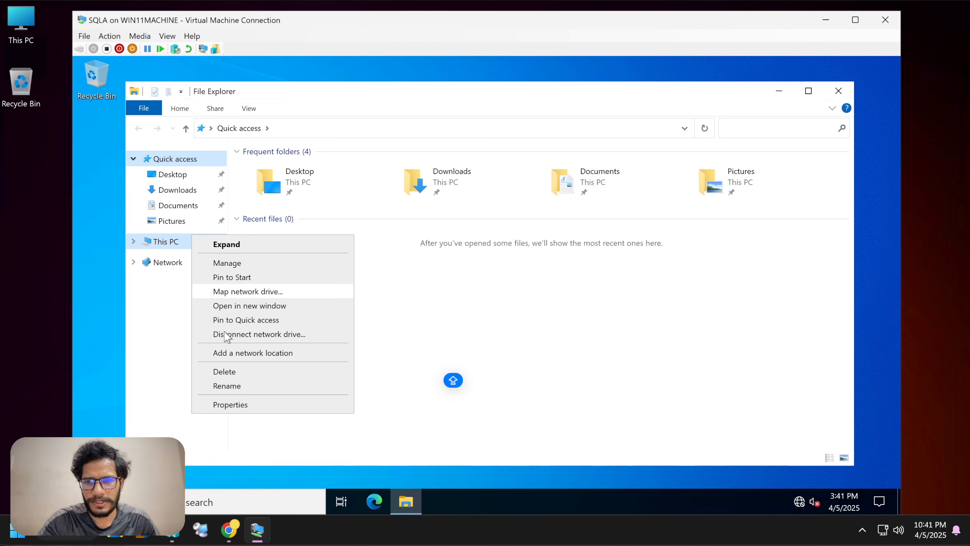
{"action": "left_click", "coordinate": [227, 403]}
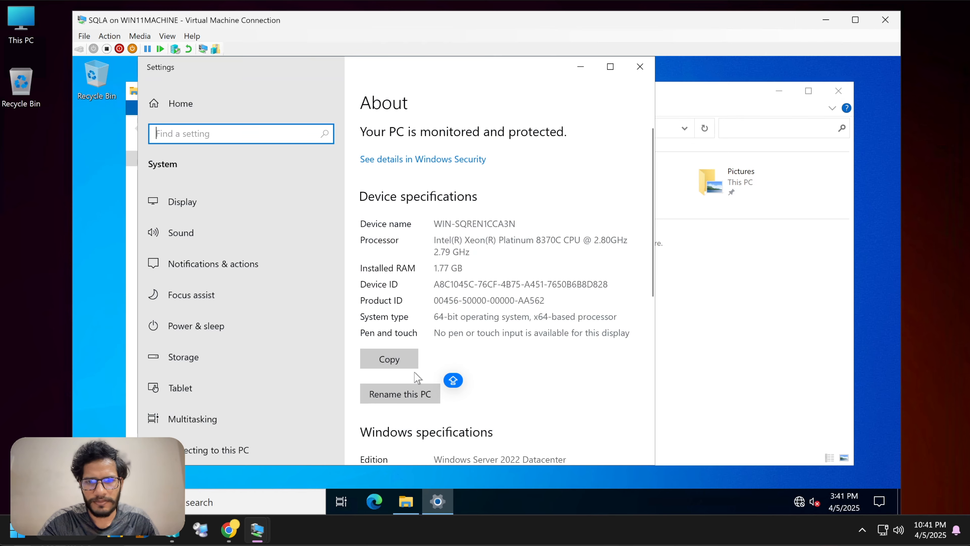
{"action": "left_click", "coordinate": [401, 394]}
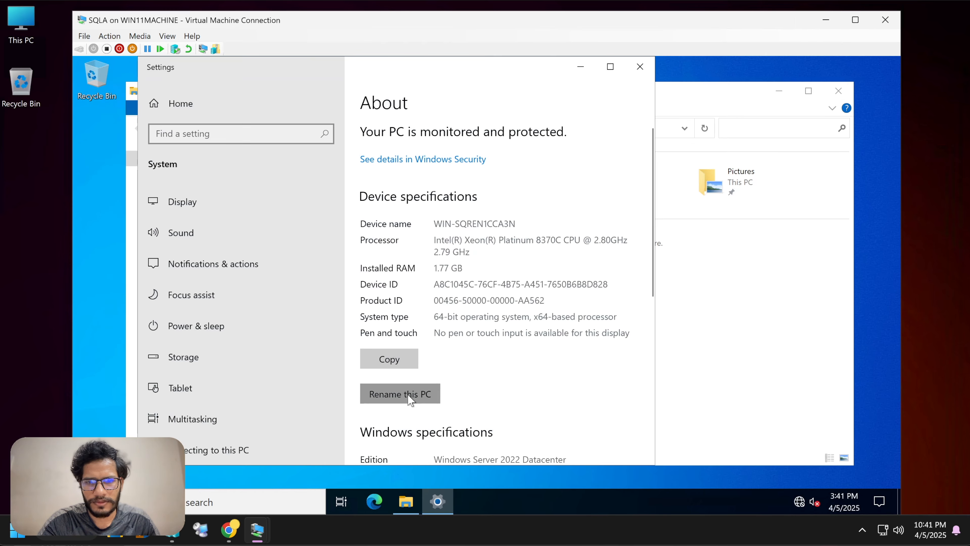
{"action": "type", "text": "sql"}
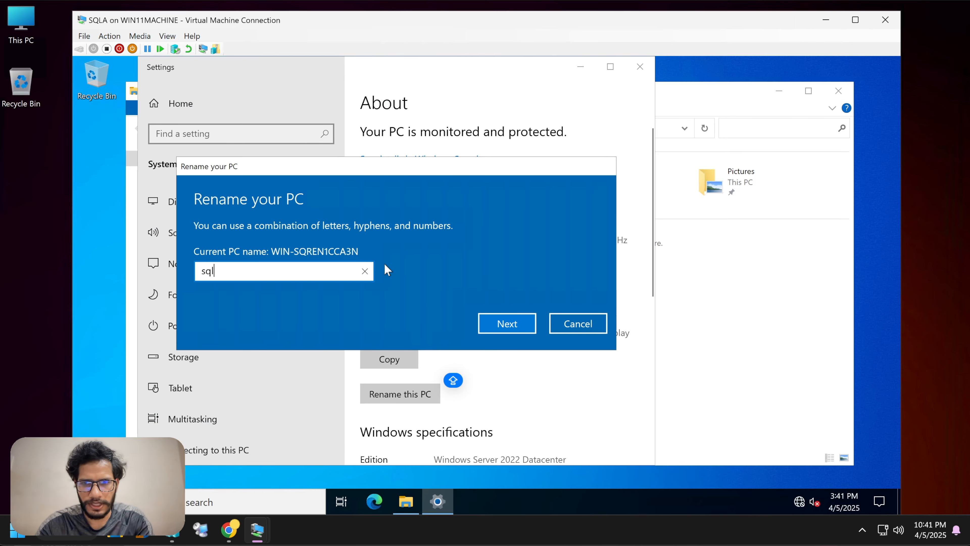
{"action": "type", "text": "a"}
{"action": "left_click", "coordinate": [507, 325]}
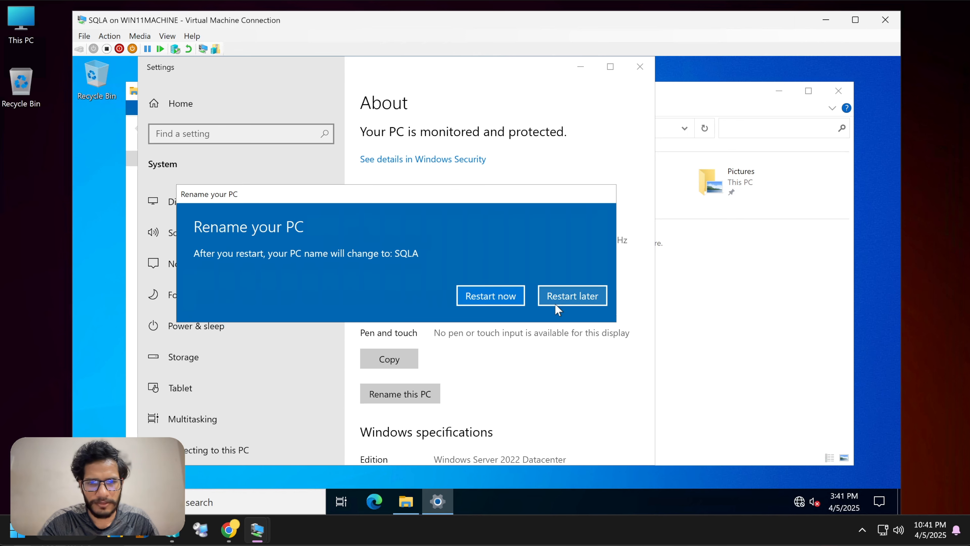
{"action": "left_click", "coordinate": [557, 302]}
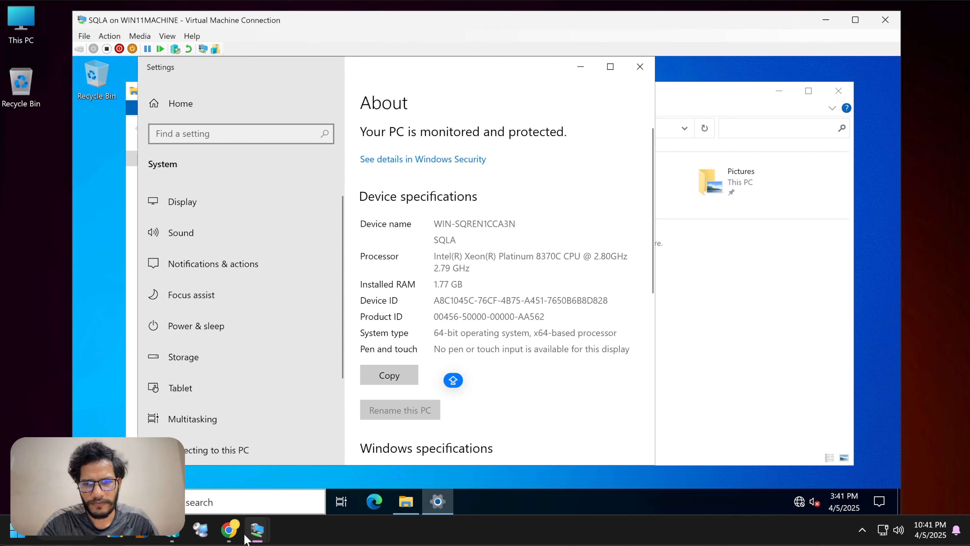
Step: Bring SQLB's window forward, dismiss the Azure Arc message, and open Local Server
{"action": "mouse_move", "coordinate": [252, 533]}
{"action": "left_click", "coordinate": [321, 459]}
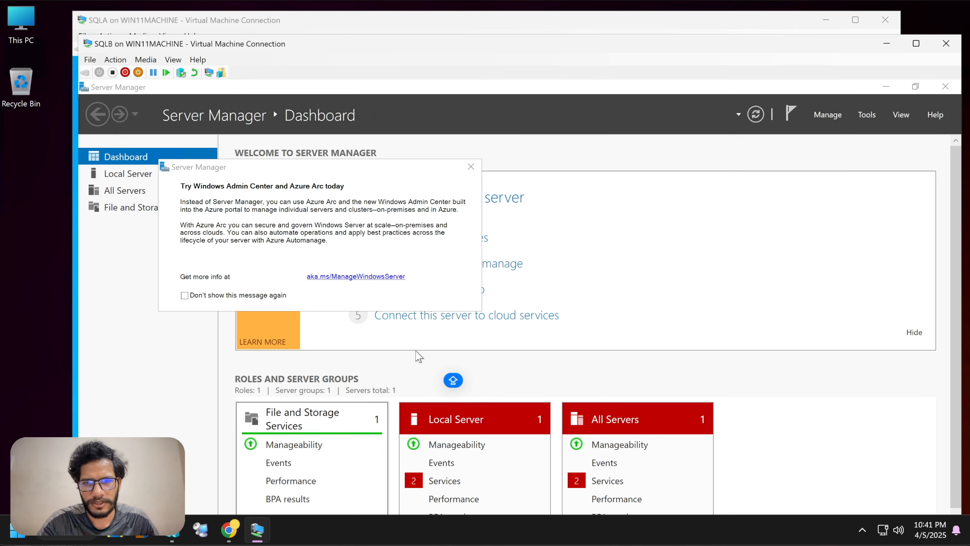
{"action": "left_click", "coordinate": [471, 167]}
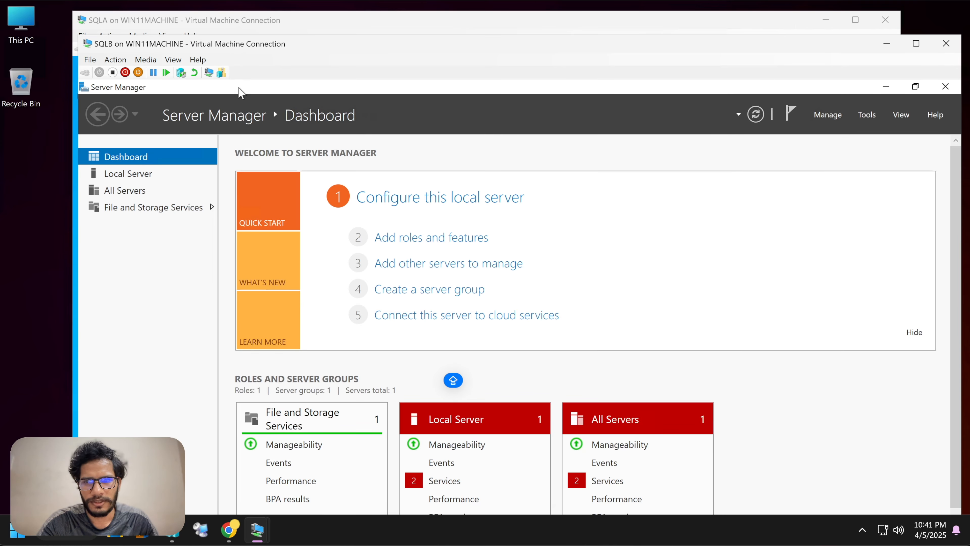
{"action": "left_click_drag", "start_coordinate": [79, 35], "coordinate": [266, 281]}
{"action": "left_click_drag", "start_coordinate": [546, 285], "coordinate": [389, 102]}
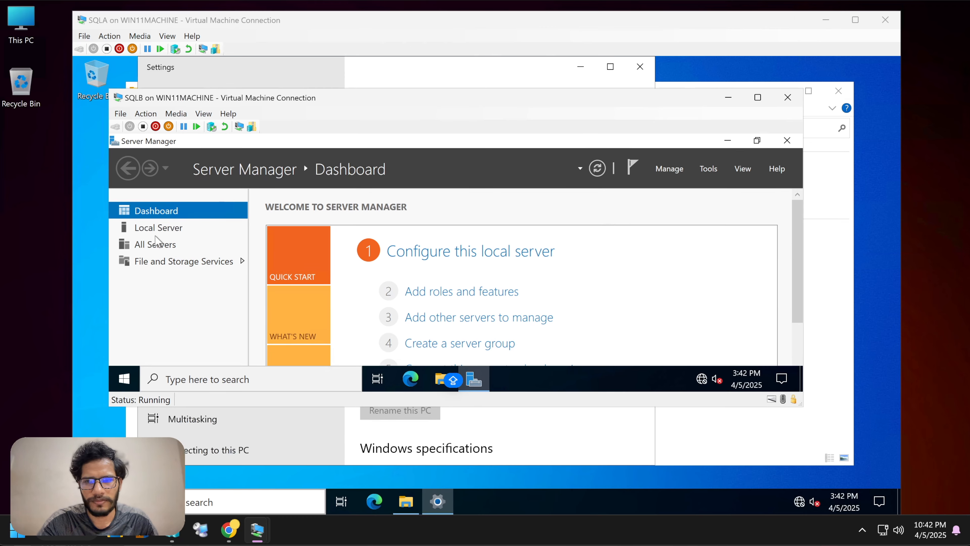
{"action": "left_click", "coordinate": [158, 227]}
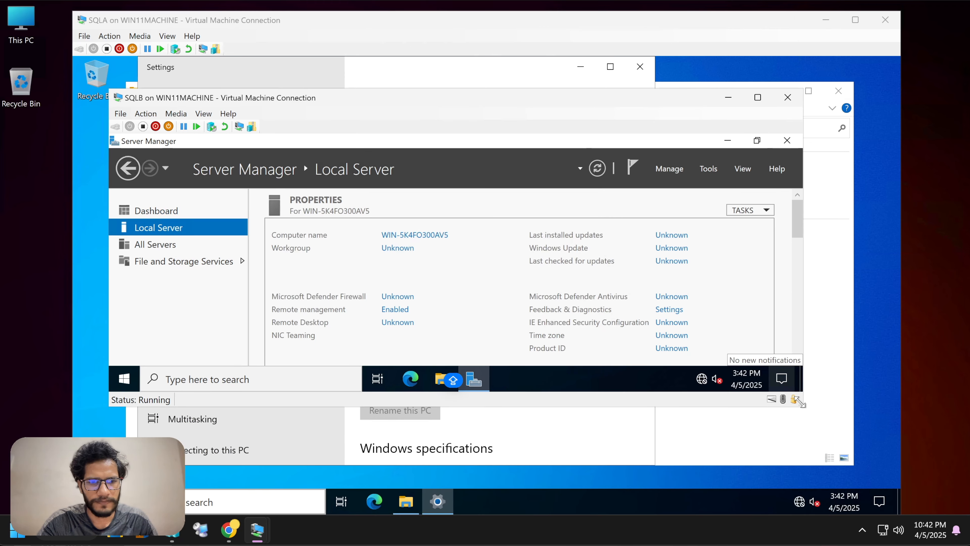
{"action": "left_click_drag", "start_coordinate": [796, 399], "coordinate": [906, 494]}
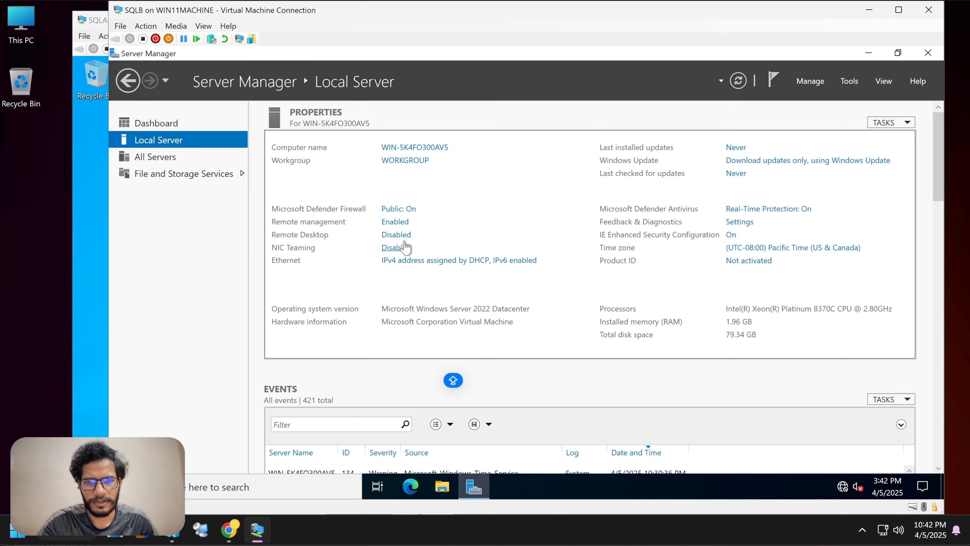
Step: Change the computer name to SQLB in System Properties and confirm it
{"action": "left_click", "coordinate": [411, 147]}
{"action": "left_click", "coordinate": [356, 212]}
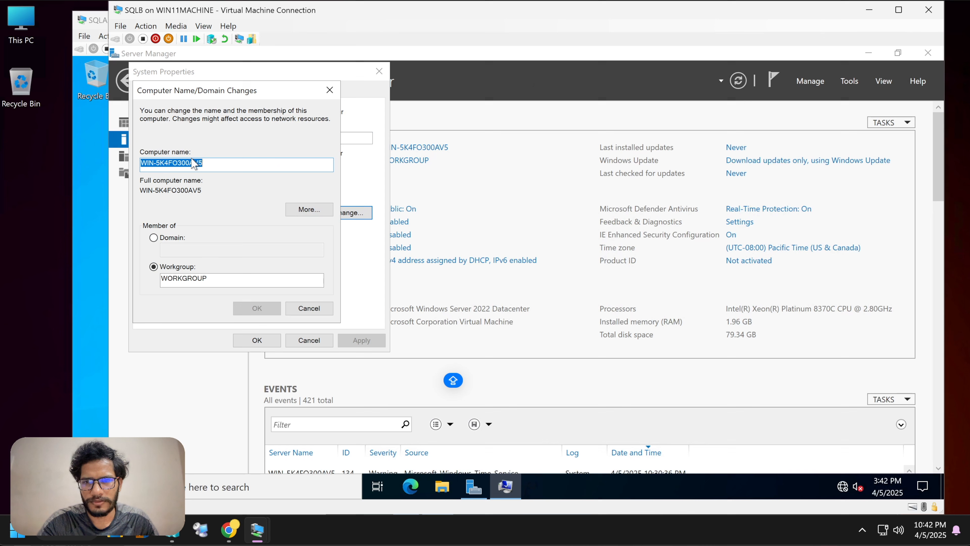
{"action": "left_click", "coordinate": [217, 165]}
{"action": "key", "text": "BackSpace"}
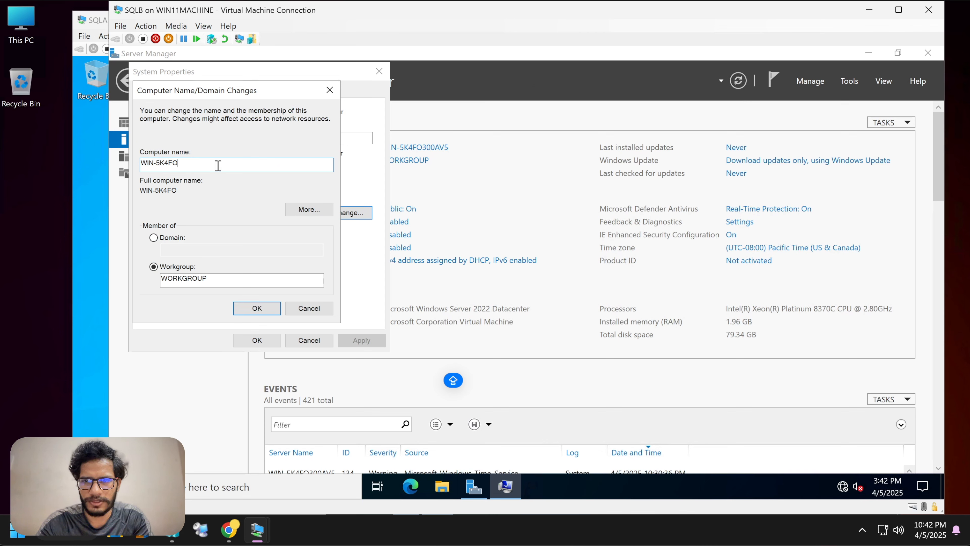
{"action": "key", "text": "BackSpace"}
{"action": "key", "text": "BackSpace"}
{"action": "key", "text": "BackSpace"}
{"action": "type", "text": "sqlv"}
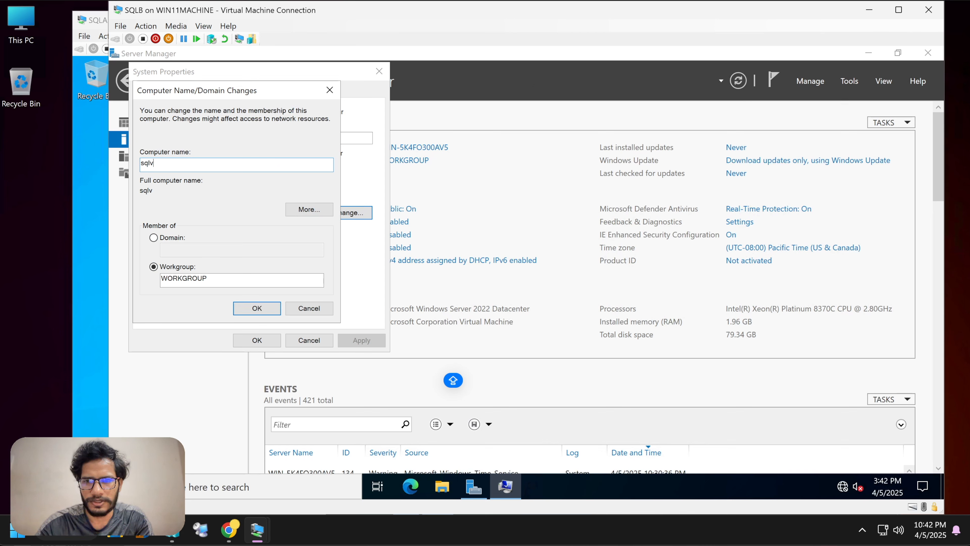
{"action": "key", "text": "BackSpace"}
{"action": "type", "text": "SQLB"}
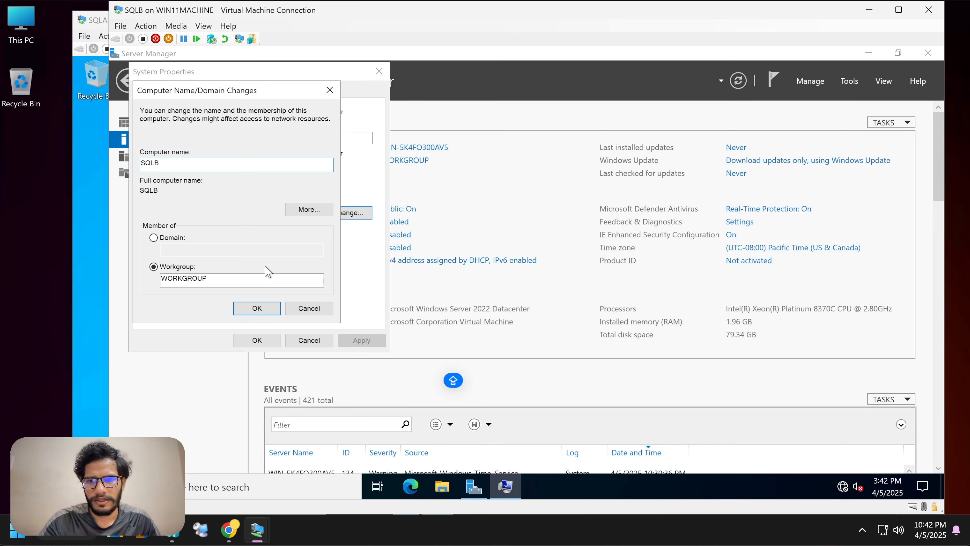
{"action": "left_click", "coordinate": [250, 308]}
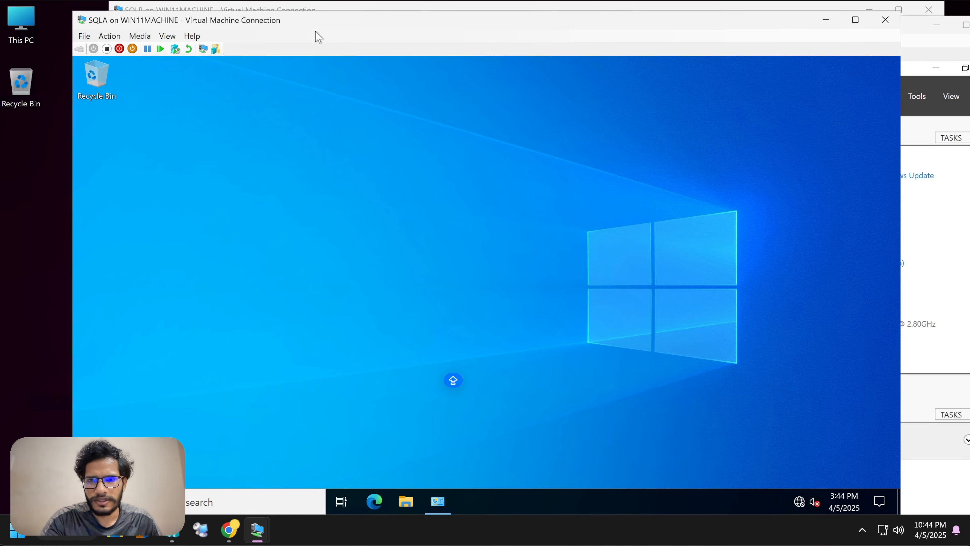
Step: Refresh SQLA's desktop and launch Command Prompt by searching cmd
{"action": "right_click", "coordinate": [332, 244]}
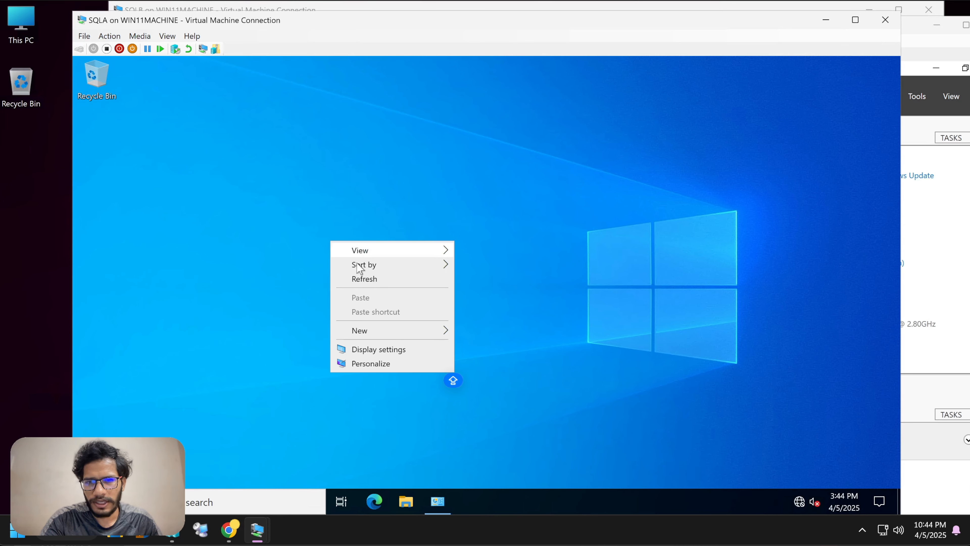
{"action": "left_click", "coordinate": [363, 278]}
{"action": "left_click", "coordinate": [223, 490]}
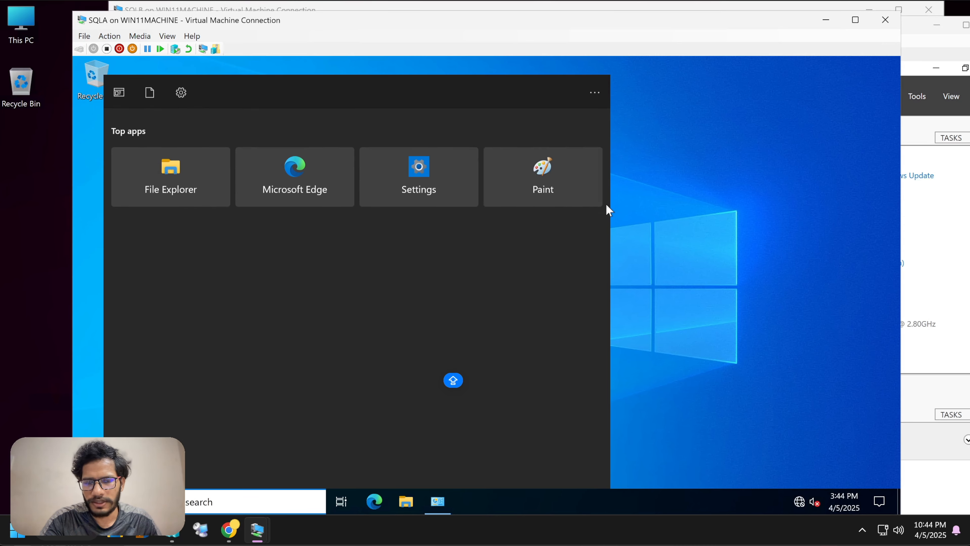
{"action": "left_click", "coordinate": [667, 228]}
{"action": "left_click", "coordinate": [213, 500]}
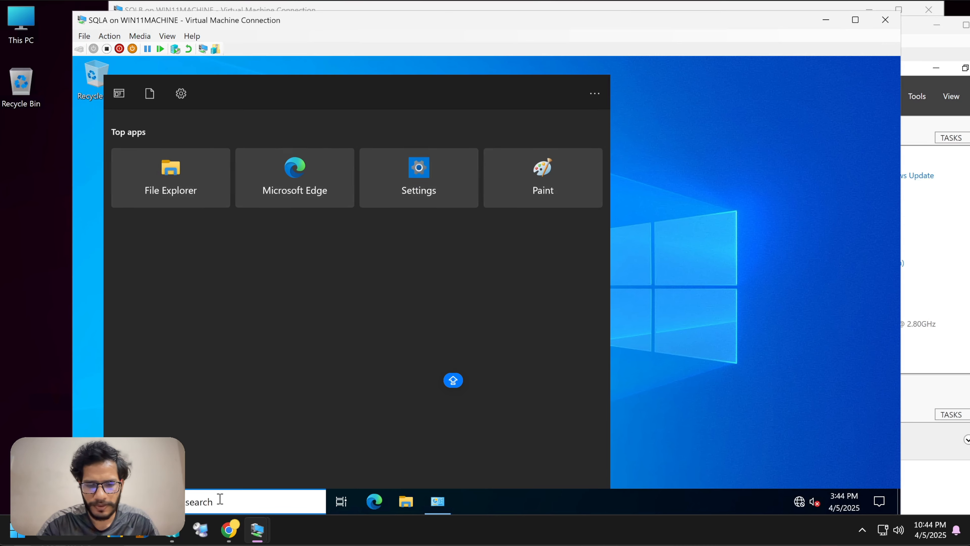
{"action": "type", "text": "cmd"}
{"action": "left_click", "coordinate": [245, 160]}
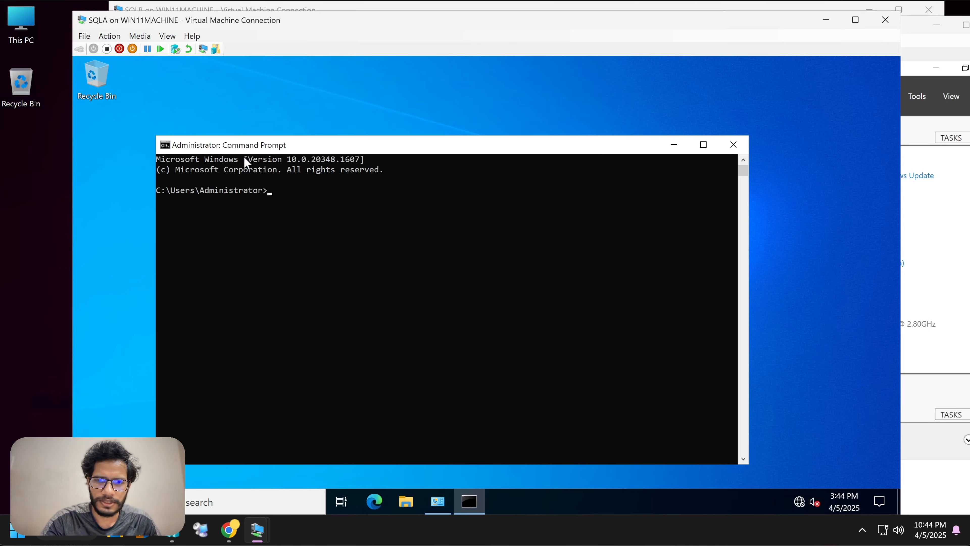
Step: Ping dc and then kttyt.lab, both replying from 192.168.10.1
{"action": "type", "text": "ping f"}
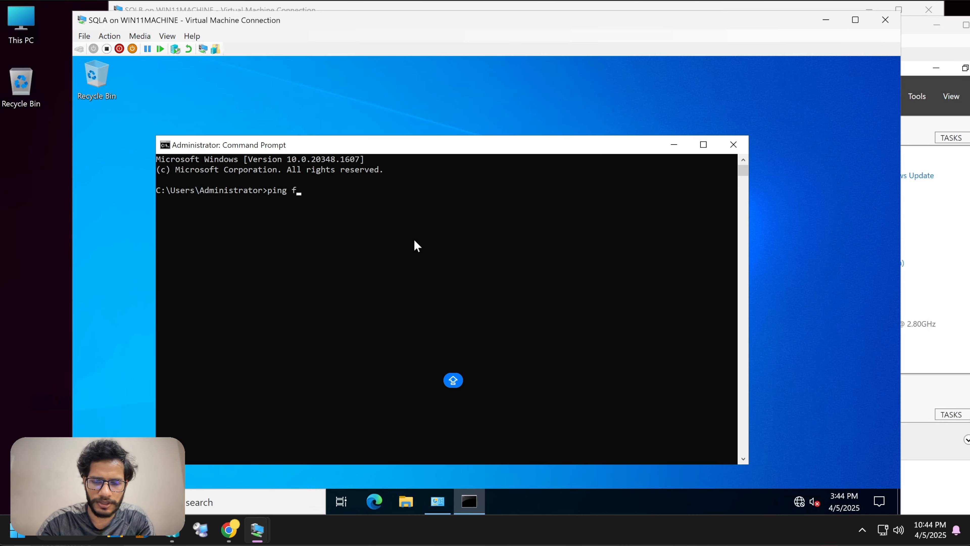
{"action": "key", "text": "BackSpace"}
{"action": "type", "text": "dc"}
{"action": "key", "text": "Return"}
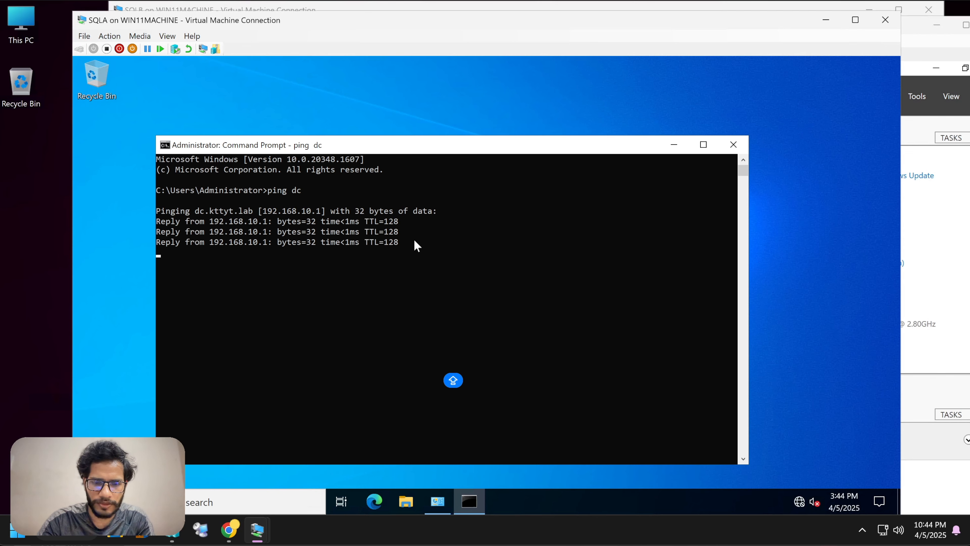
{"action": "type", "text": "ping"}
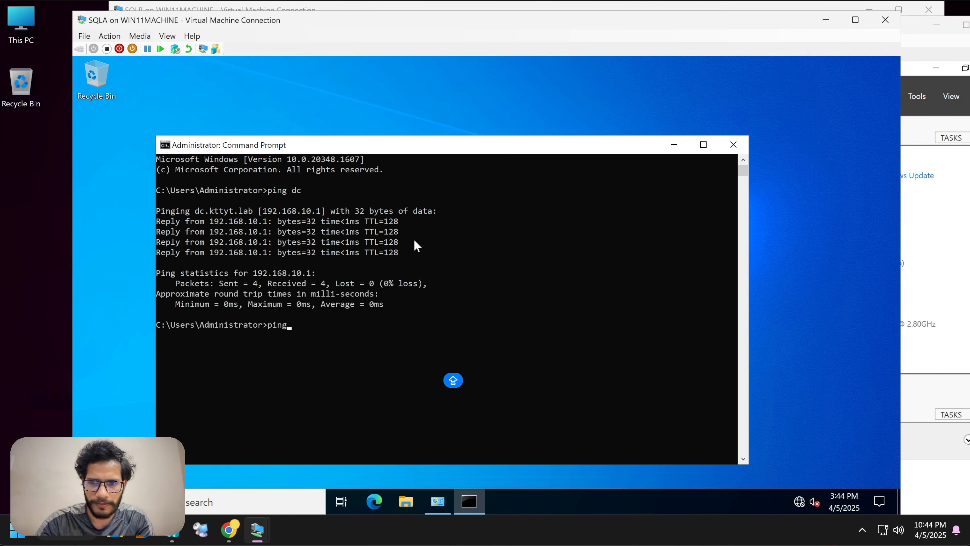
{"action": "type", "text": " kttyt.com"}
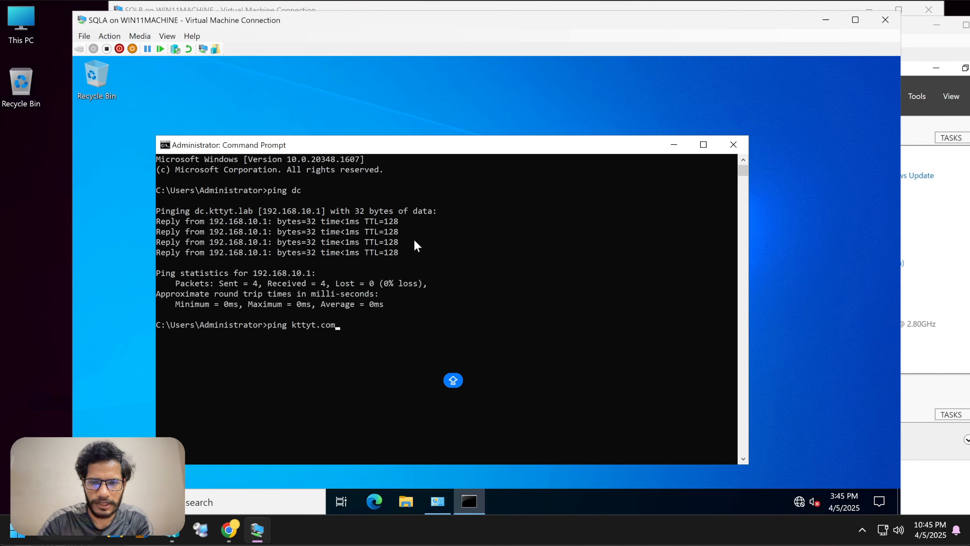
{"action": "key", "text": "BackSpace"}
{"action": "key", "text": "BackSpace"}
{"action": "key", "text": "BackSpace"}
{"action": "type", "text": "lab"}
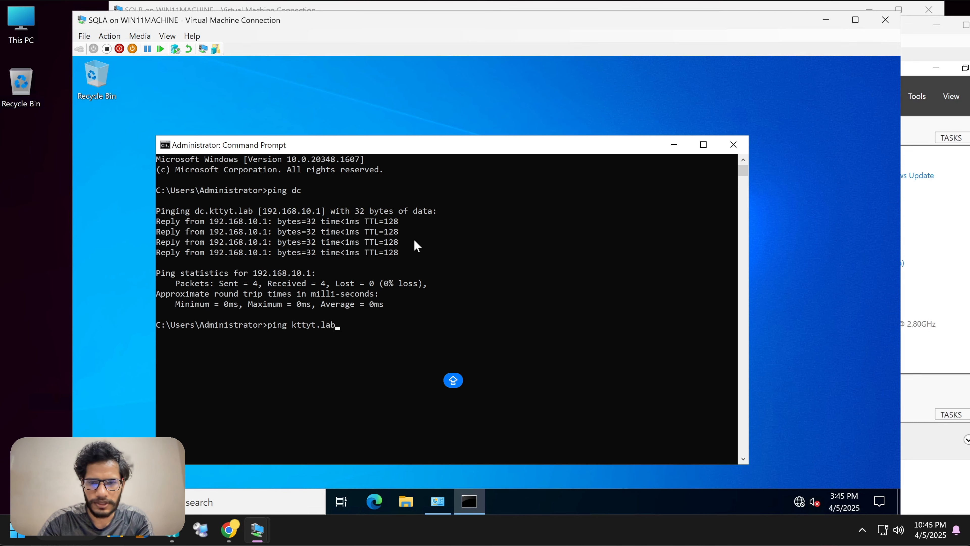
{"action": "key", "text": "Return"}
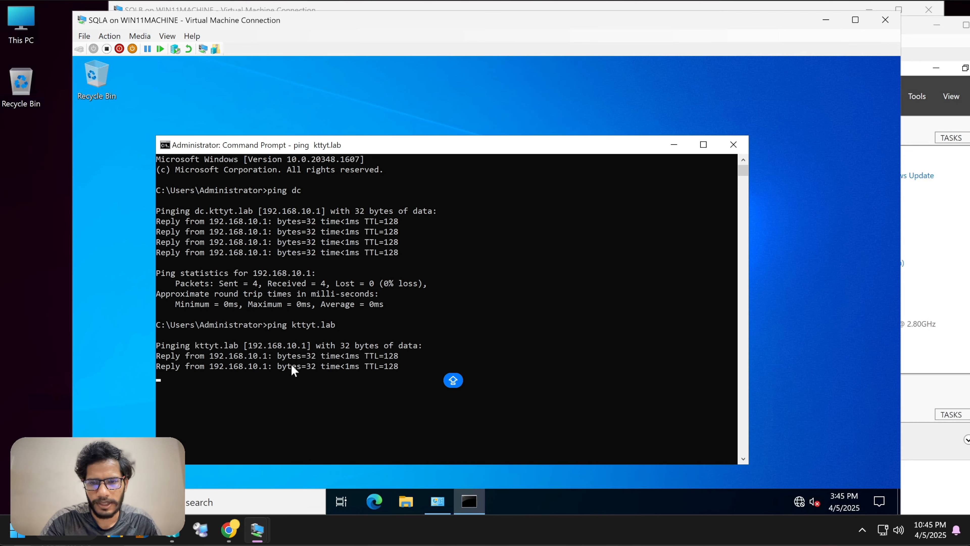
{"action": "left_click", "coordinate": [293, 366]}
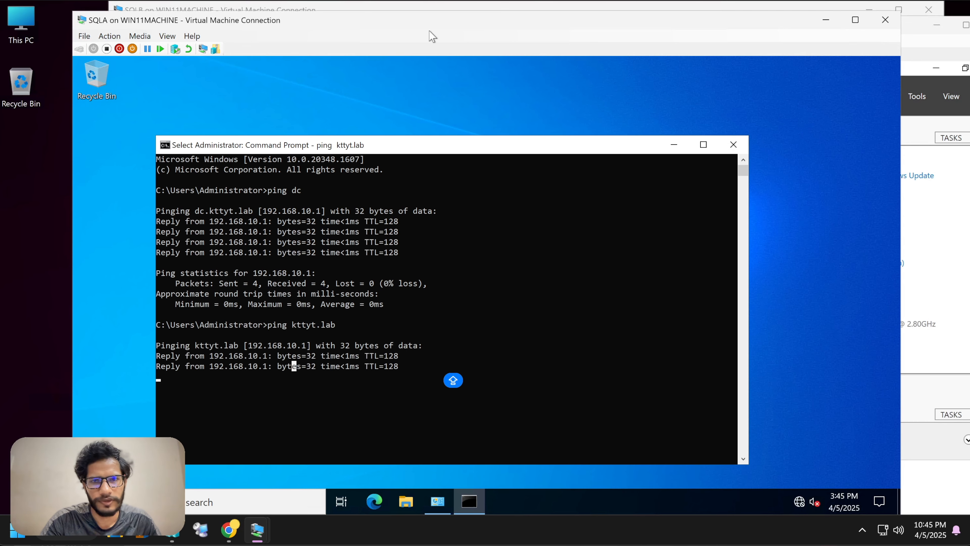
{"action": "left_click_drag", "start_coordinate": [404, 16], "coordinate": [396, 9]}
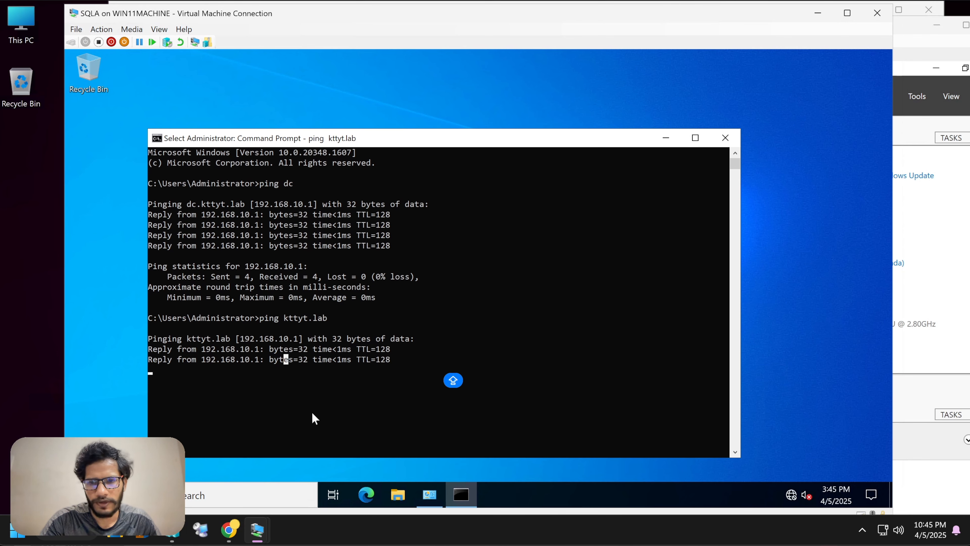
Step: Check SQLA's Computer Name/Domain Changes dialog, then close it and System Properties without changes
{"action": "left_click", "coordinate": [397, 494]}
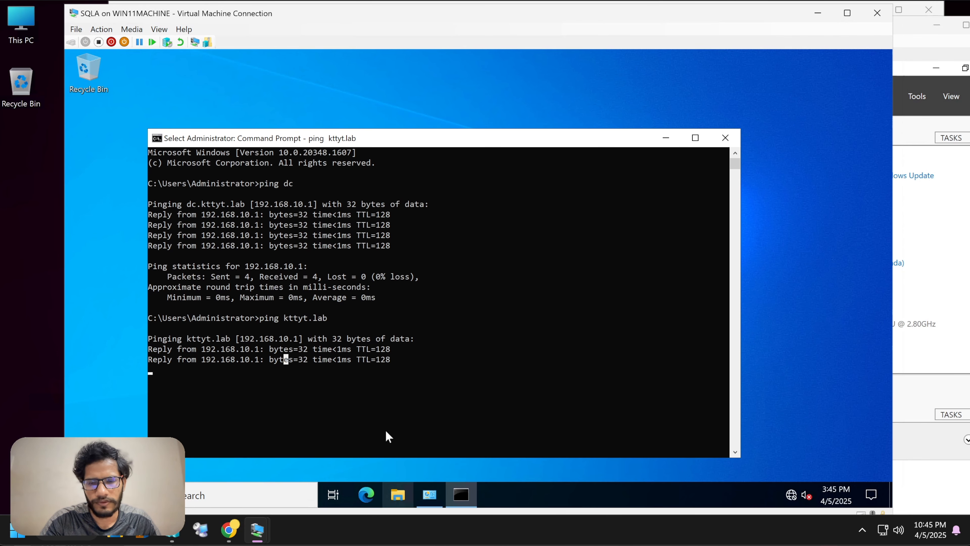
{"action": "right_click", "coordinate": [180, 235]}
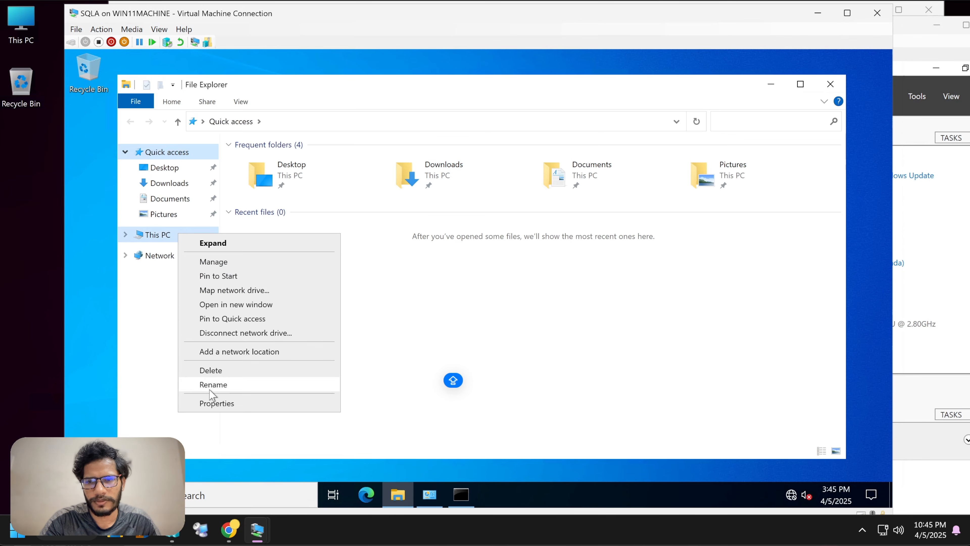
{"action": "left_click", "coordinate": [282, 404]}
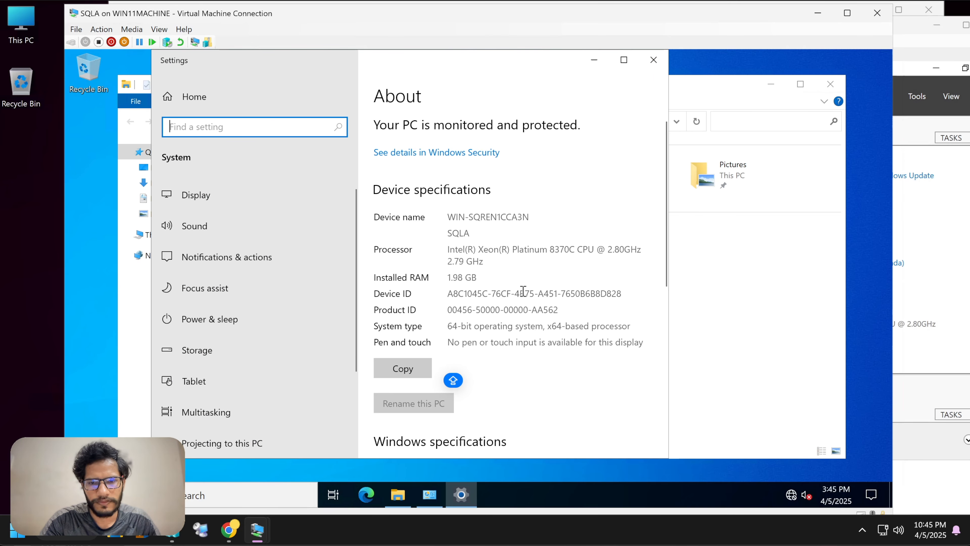
{"action": "scroll", "coordinate": [412, 392], "scroll_direction": "down", "scroll_amount": 10}
{"action": "left_click", "coordinate": [412, 392]}
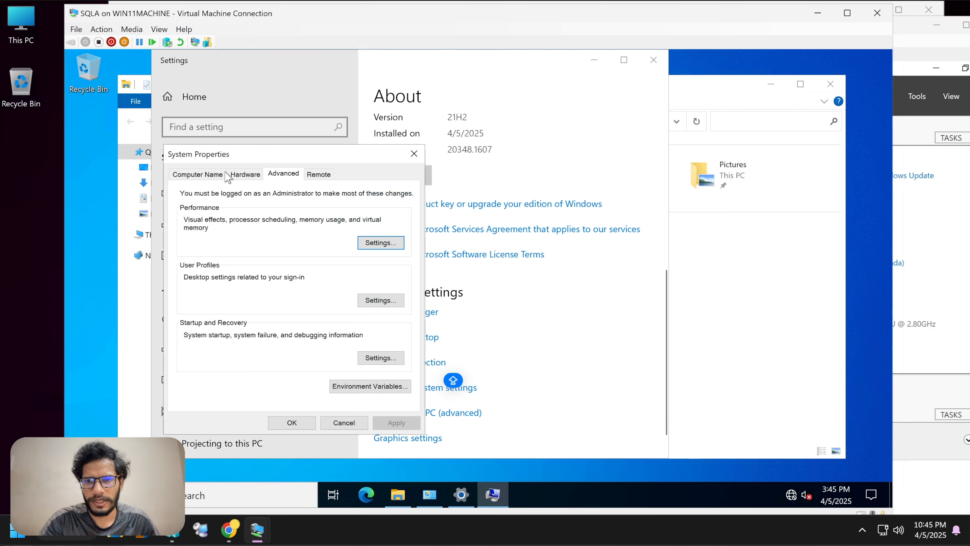
{"action": "left_click", "coordinate": [220, 173]}
{"action": "left_click", "coordinate": [389, 296]}
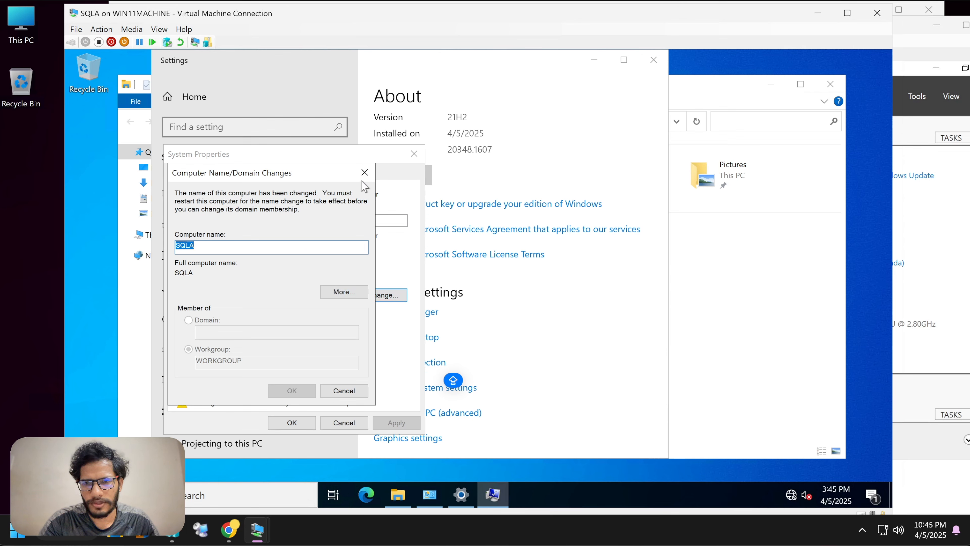
{"action": "left_click", "coordinate": [365, 172]}
{"action": "left_click", "coordinate": [415, 154]}
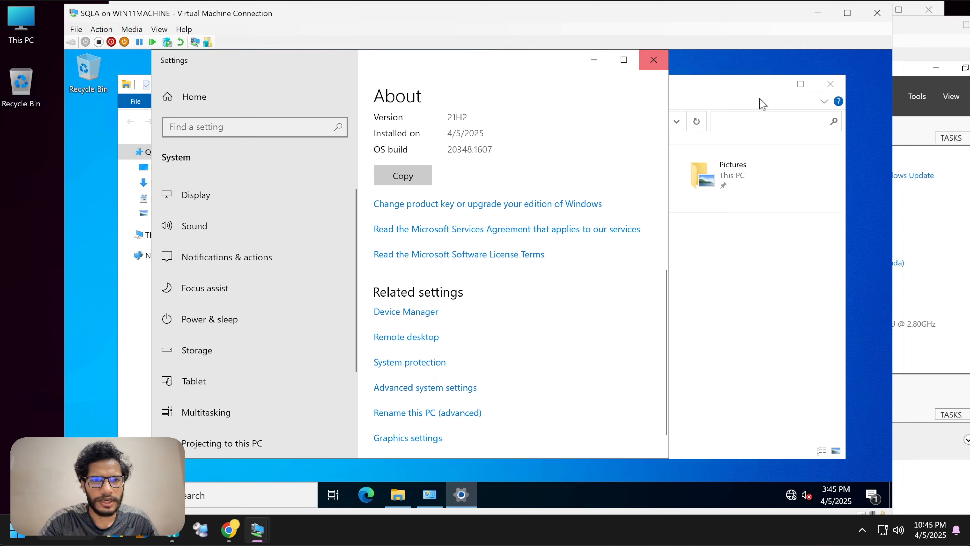
Step: Close File Explorer, restart SQLA from the Start power options, then open File Explorer on SQLABFCI
{"action": "left_click", "coordinate": [832, 84]}
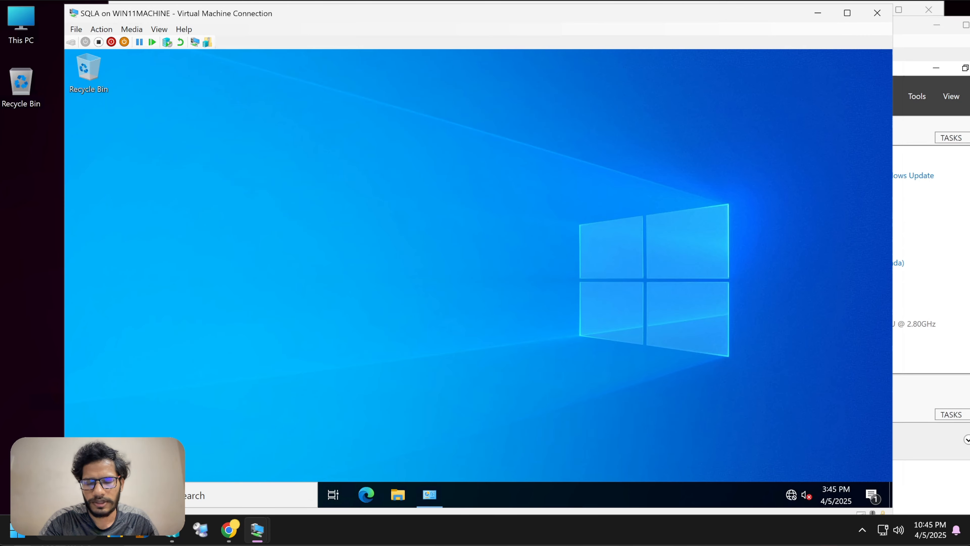
{"action": "key", "text": "super"}
{"action": "left_click", "coordinate": [80, 465]}
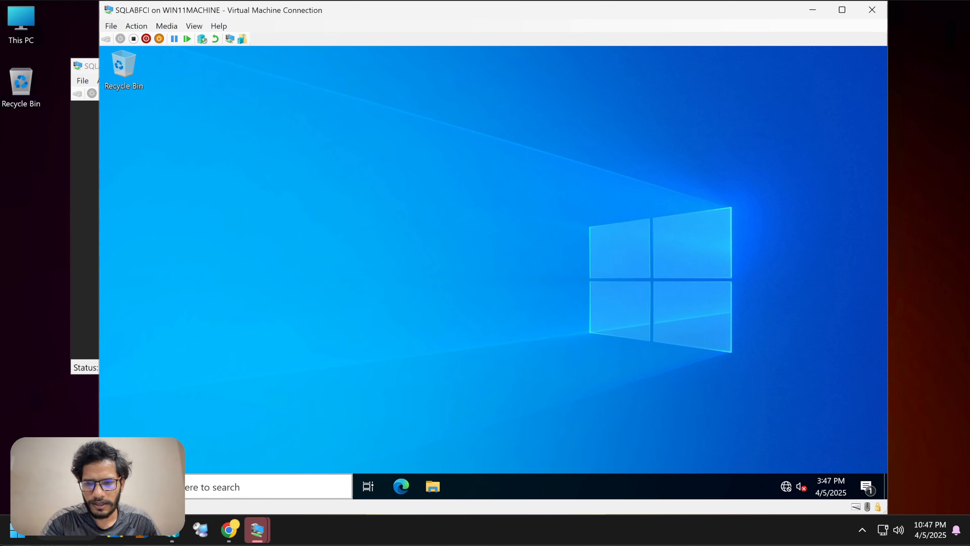
{"action": "left_click", "coordinate": [433, 487]}
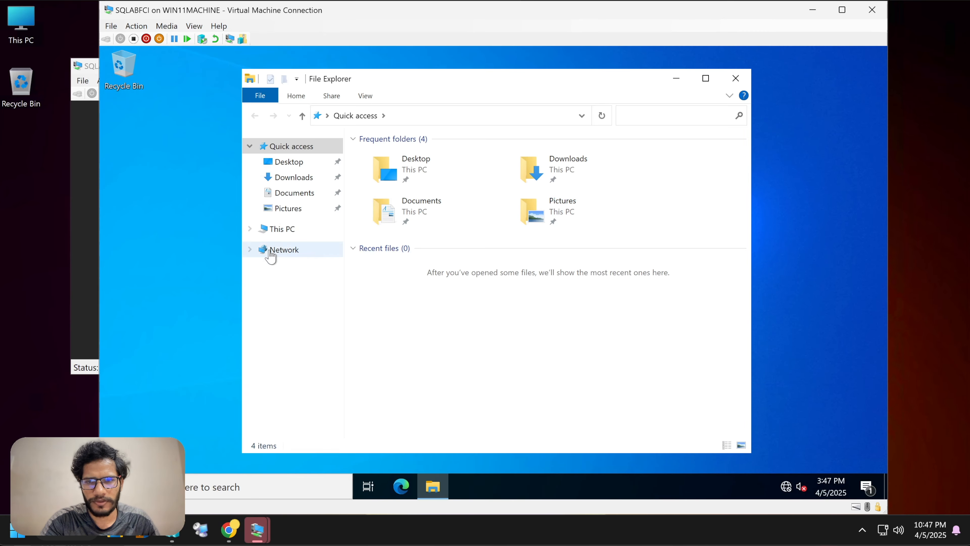
Step: Open SQLABFCI's advanced system settings from This PC's About page
{"action": "left_click", "coordinate": [300, 228]}
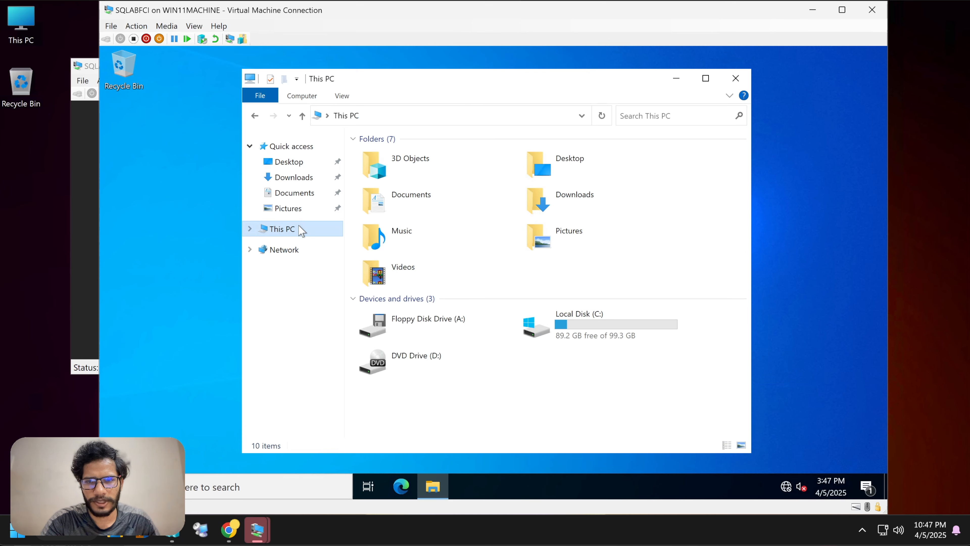
{"action": "right_click", "coordinate": [300, 229]}
{"action": "left_click", "coordinate": [336, 393]}
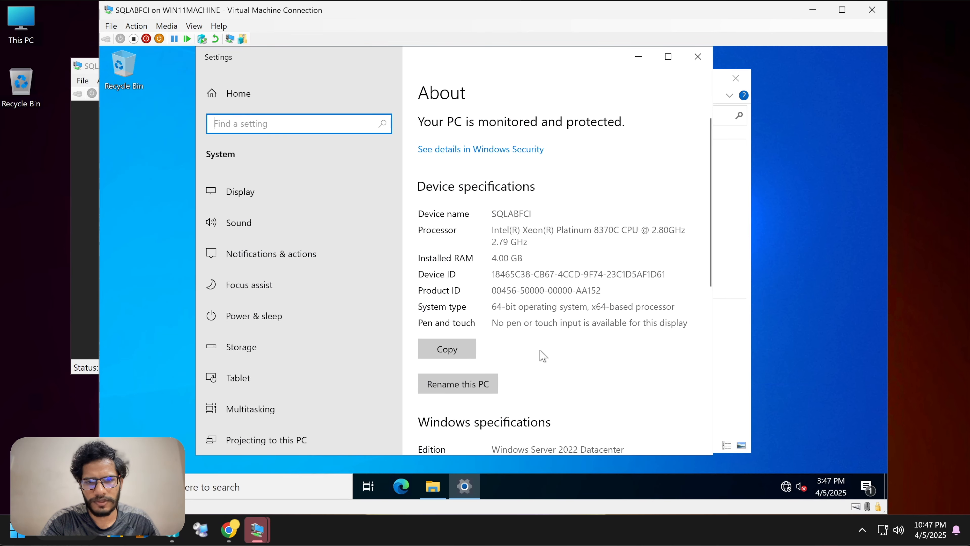
{"action": "scroll", "coordinate": [466, 393], "scroll_direction": "down", "scroll_amount": 5}
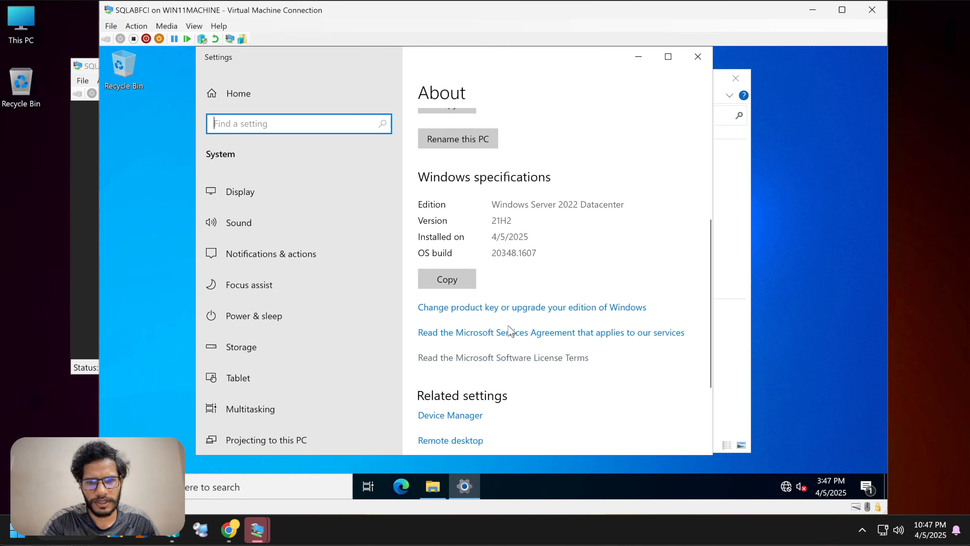
{"action": "scroll", "coordinate": [535, 352], "scroll_direction": "down", "scroll_amount": 3}
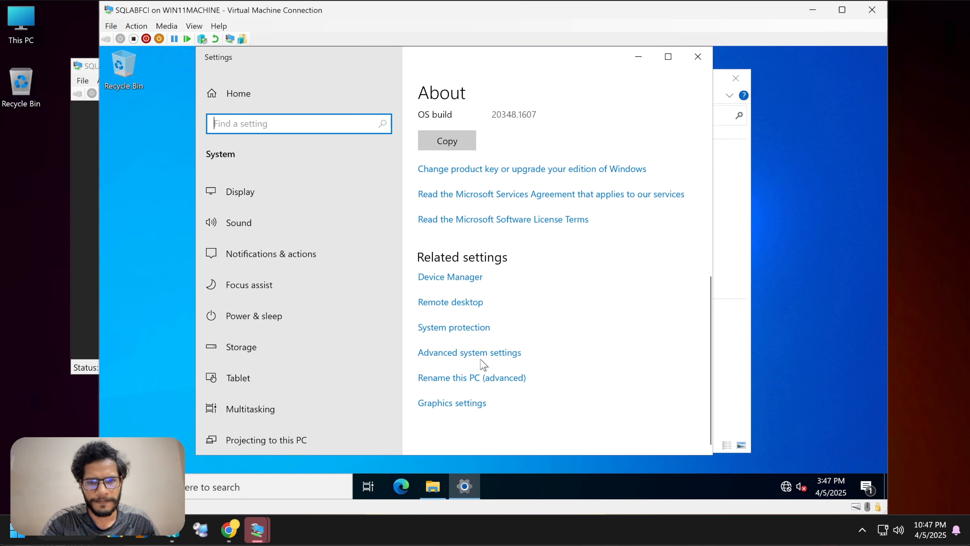
{"action": "left_click", "coordinate": [469, 352]}
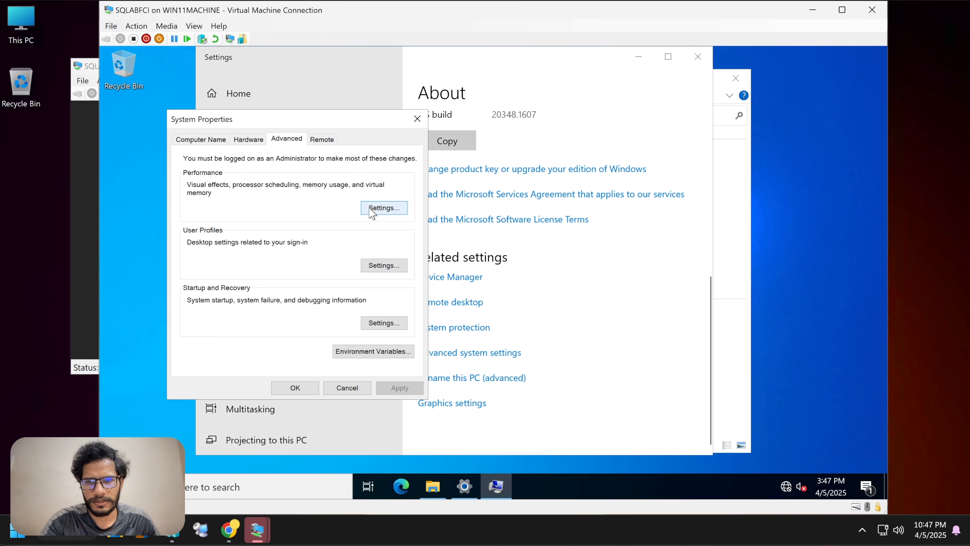
{"action": "left_click", "coordinate": [371, 211]}
{"action": "left_click", "coordinate": [428, 70]}
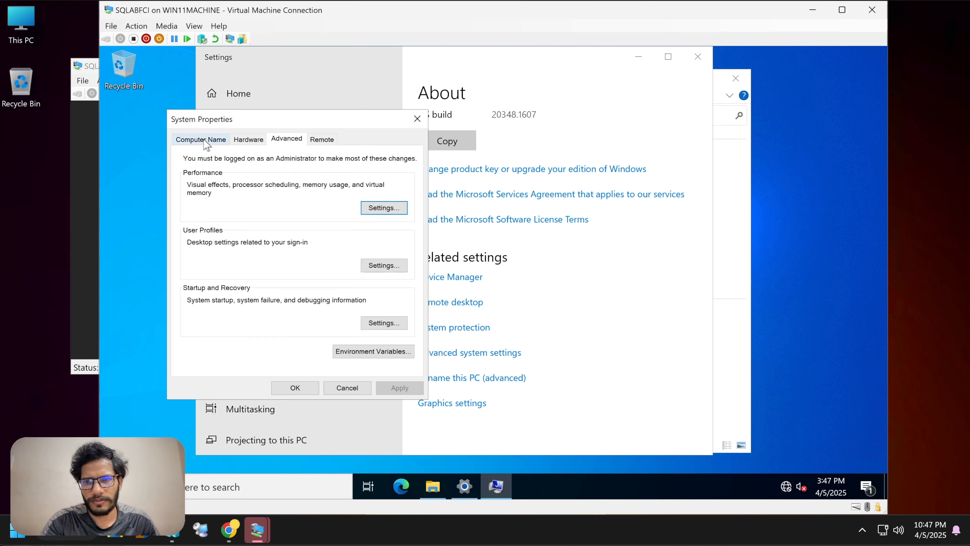
Step: Join SQLABFCI to the kttyt.lab domain with administrator credentials, acknowledging the welcome and restart notices
{"action": "left_click", "coordinate": [201, 138]}
{"action": "left_click", "coordinate": [384, 264]}
{"action": "left_click", "coordinate": [206, 285]}
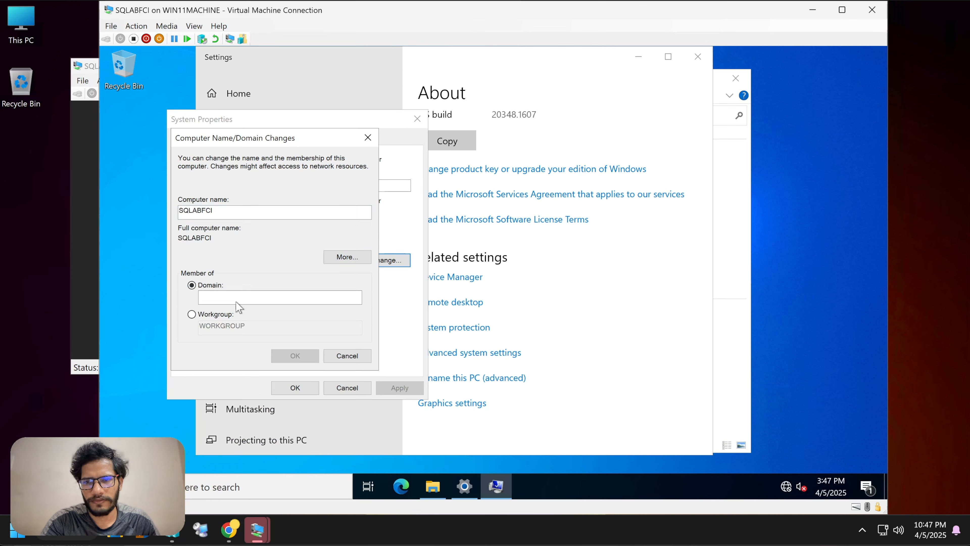
{"action": "type", "text": "ktt"}
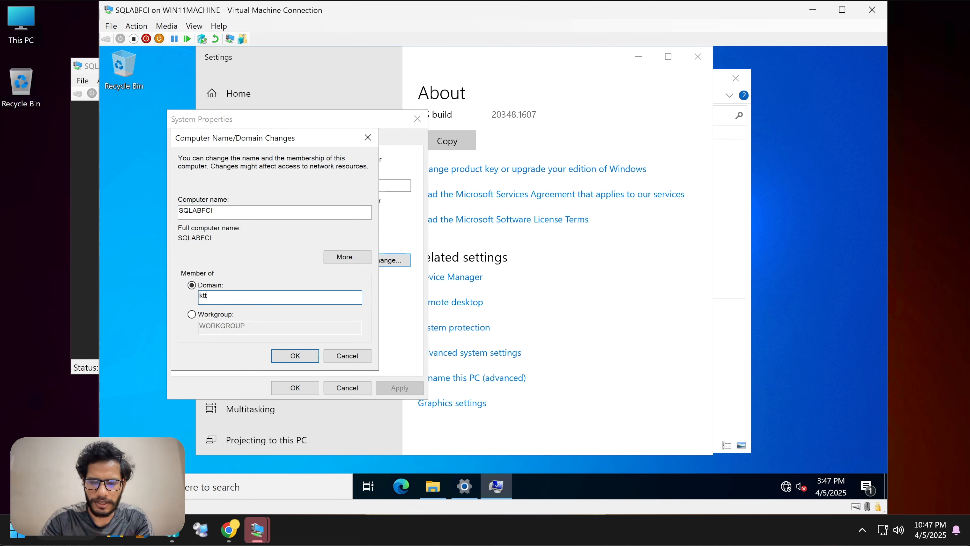
{"action": "key", "text": "BackSpace"}
{"action": "key", "text": "BackSpace"}
{"action": "key", "text": "BackSpace"}
{"action": "type", "text": "k"}
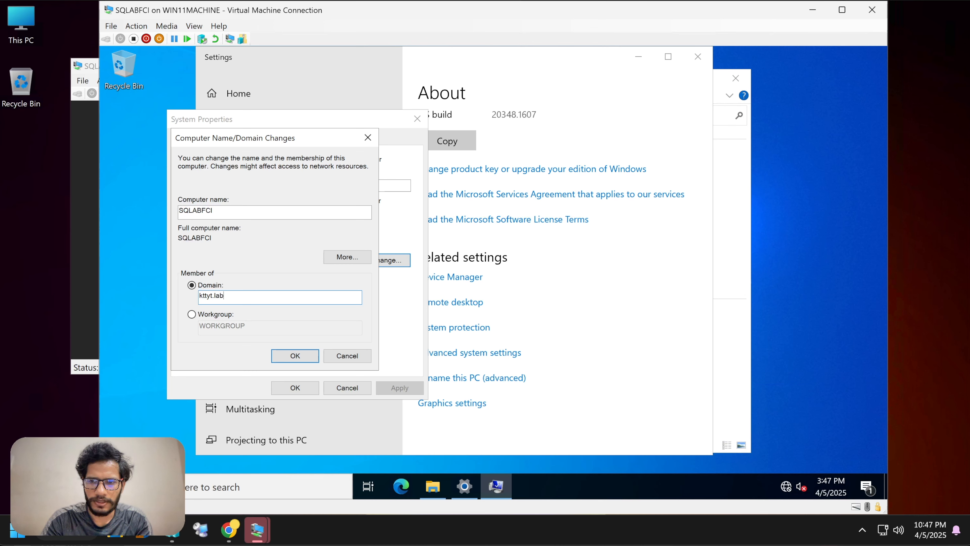
{"action": "key", "text": "Return"}
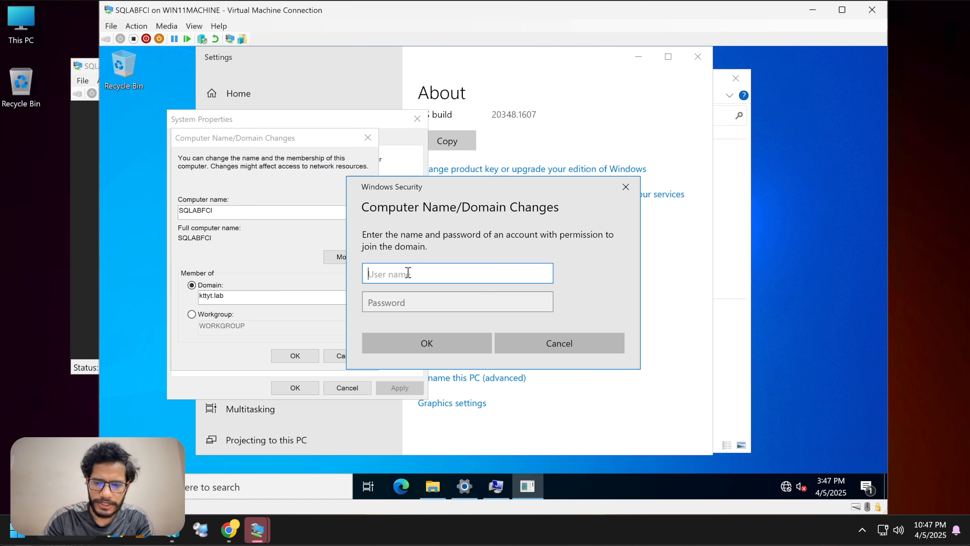
{"action": "type", "text": "A"}
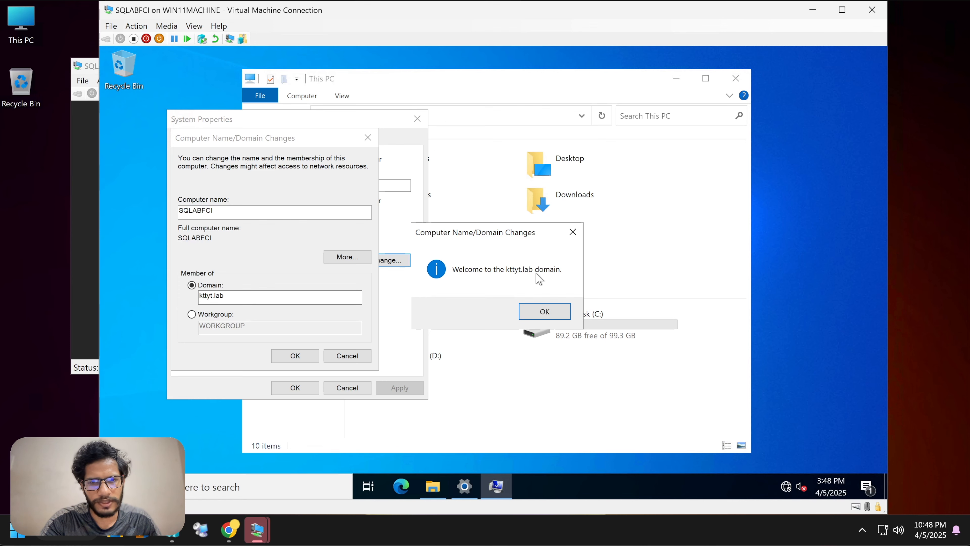
{"action": "left_click", "coordinate": [531, 314]}
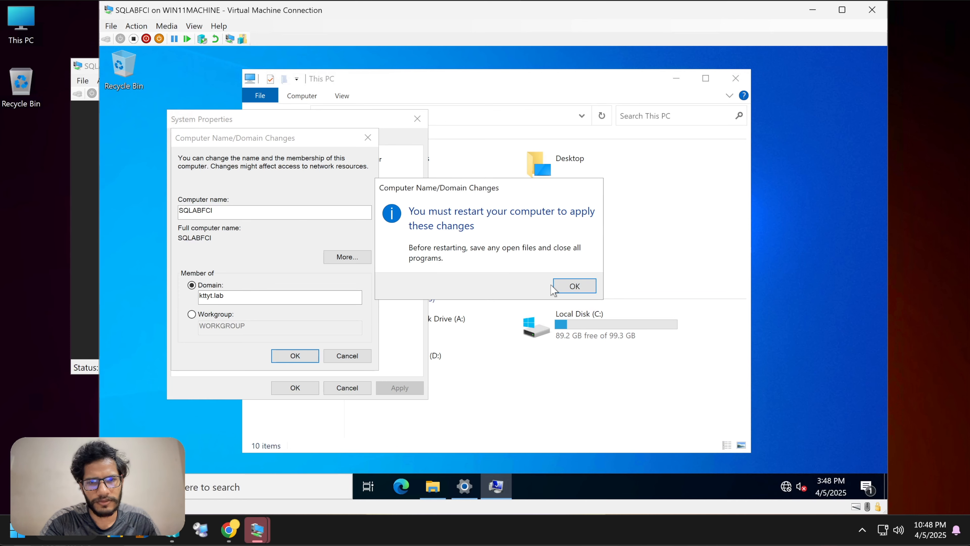
{"action": "left_click", "coordinate": [573, 285]}
{"action": "left_click", "coordinate": [308, 390]}
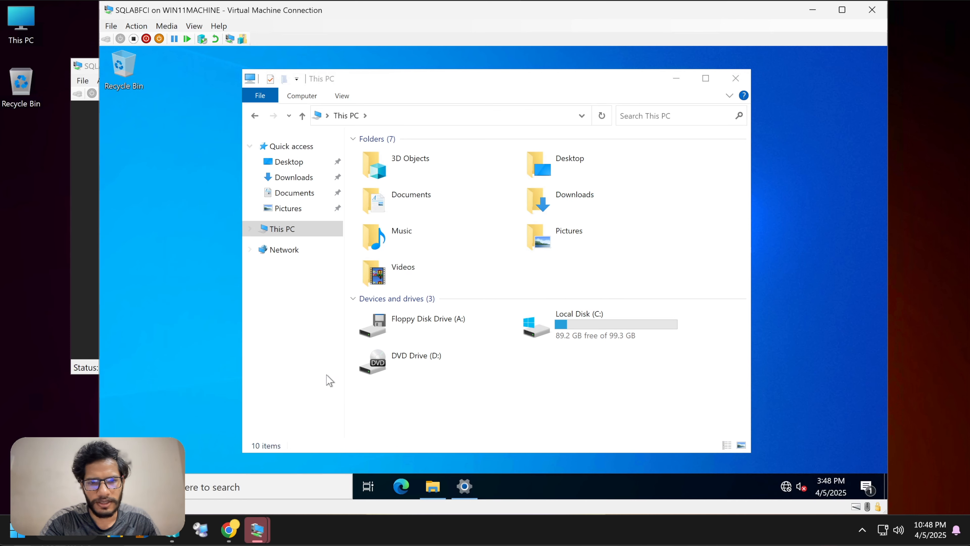
Step: Restart SQLABFCI now, then reconnect to SQLA, sign in as Administrator, and minimize Server Manager
{"action": "left_click", "coordinate": [509, 281]}
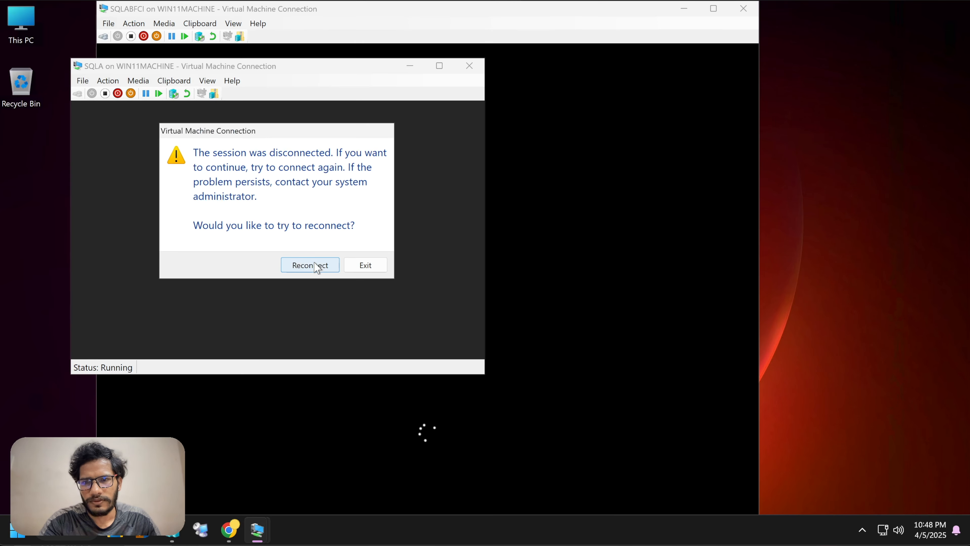
{"action": "left_click", "coordinate": [314, 266]}
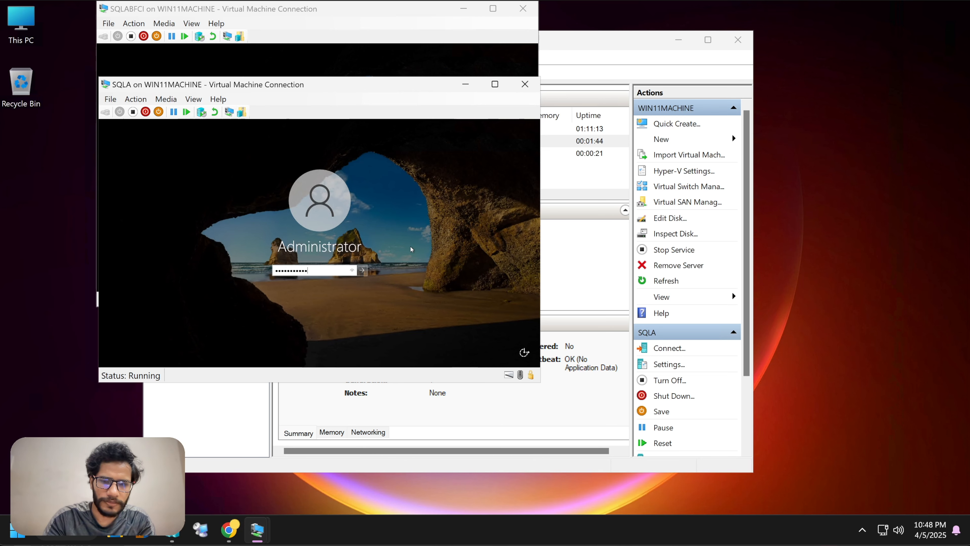
{"action": "key", "text": "Return"}
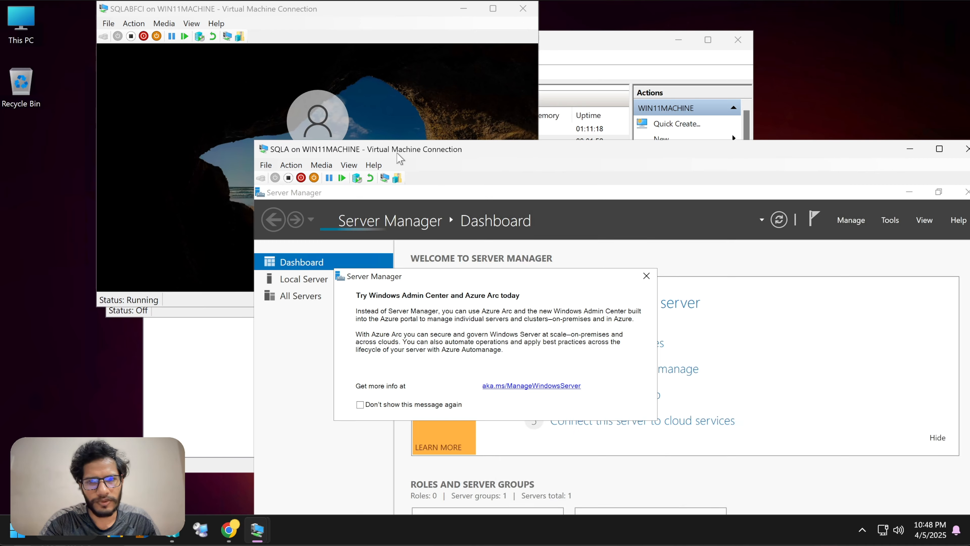
{"action": "left_click_drag", "start_coordinate": [393, 155], "coordinate": [238, 58]}
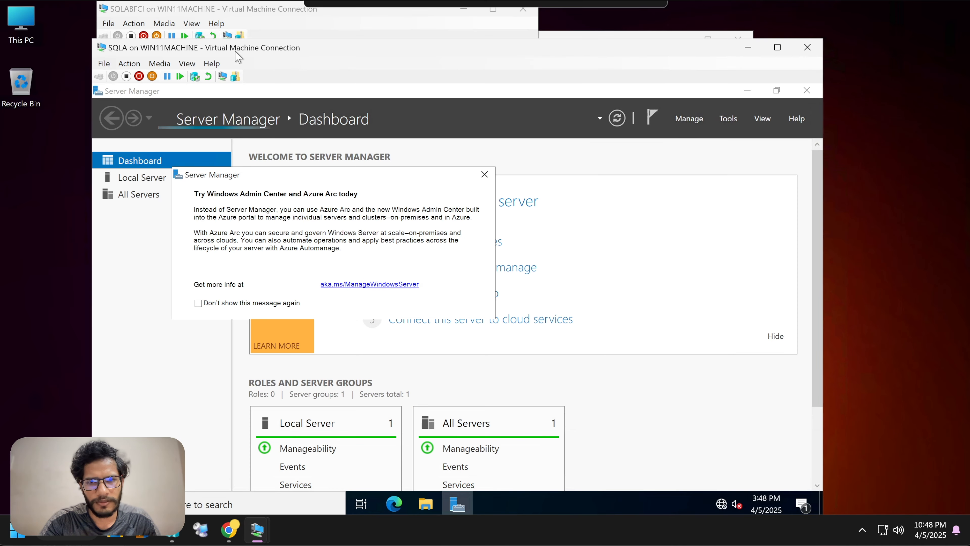
{"action": "left_click", "coordinate": [484, 174]}
{"action": "left_click", "coordinate": [747, 91]}
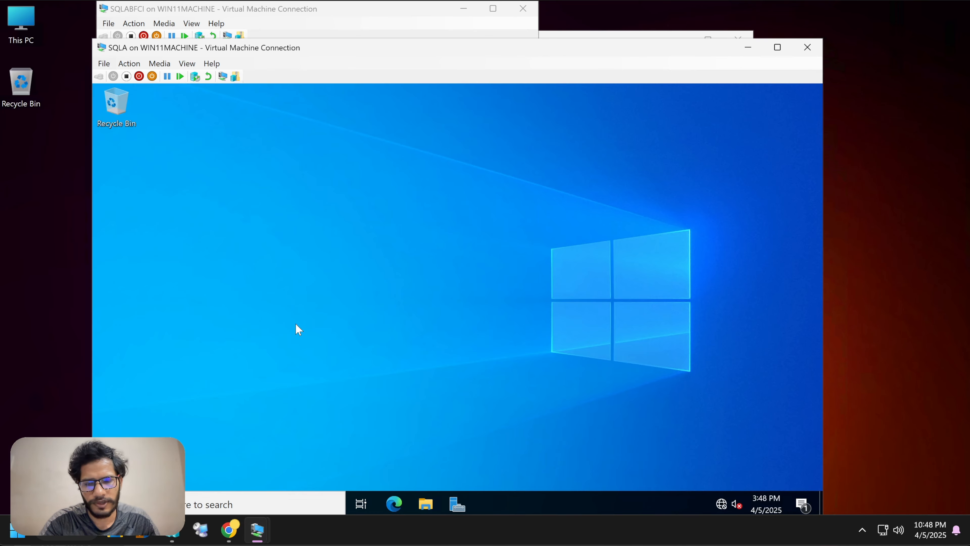
Step: Open SQLA's Computer Name/Domain Changes dialog from This PC's properties
{"action": "key", "text": "super"}
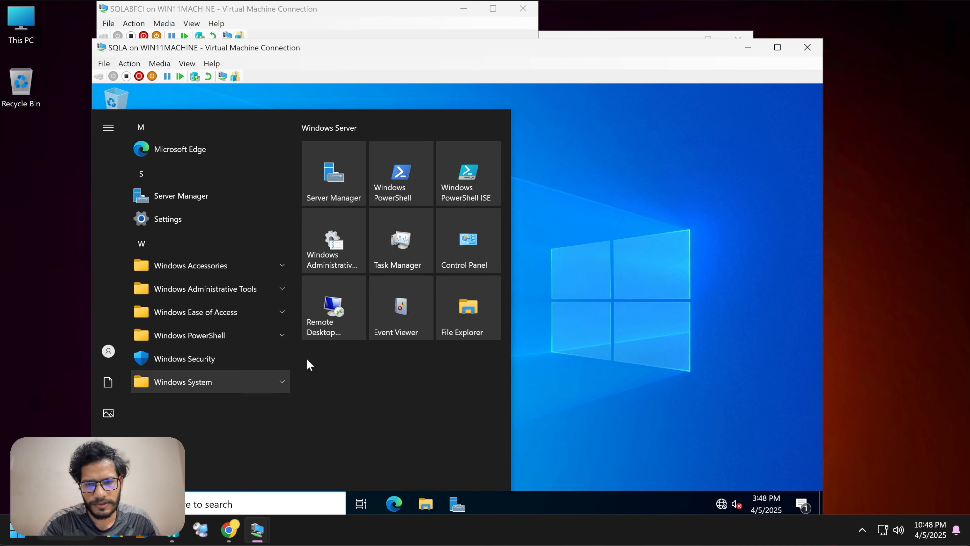
{"action": "left_click", "coordinate": [588, 236]}
{"action": "left_click", "coordinate": [426, 503]}
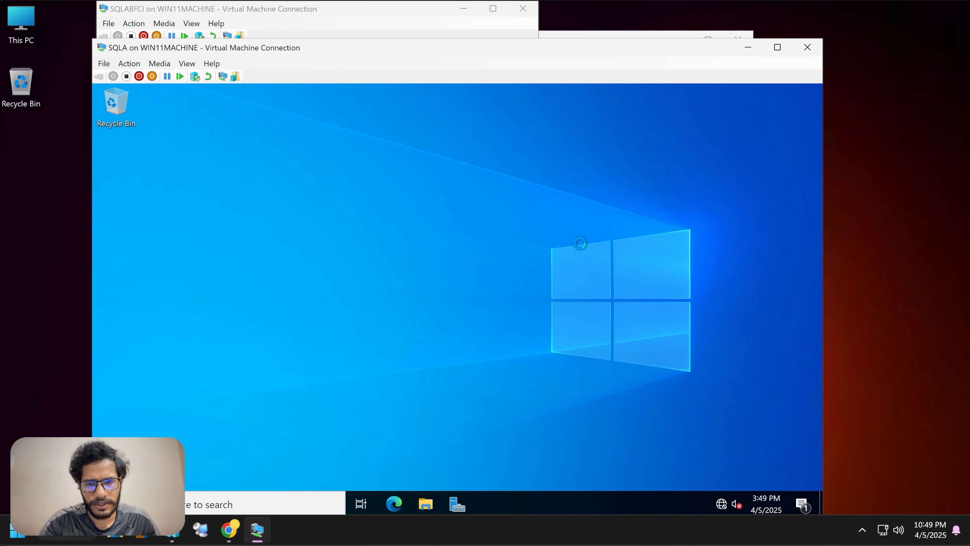
{"action": "left_click", "coordinate": [264, 256]}
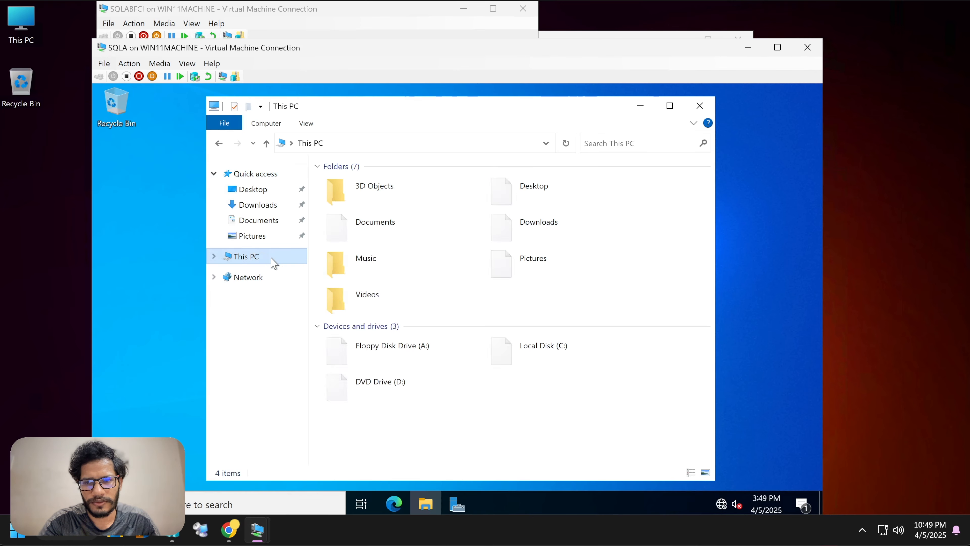
{"action": "right_click", "coordinate": [262, 255]}
{"action": "left_click", "coordinate": [318, 424]}
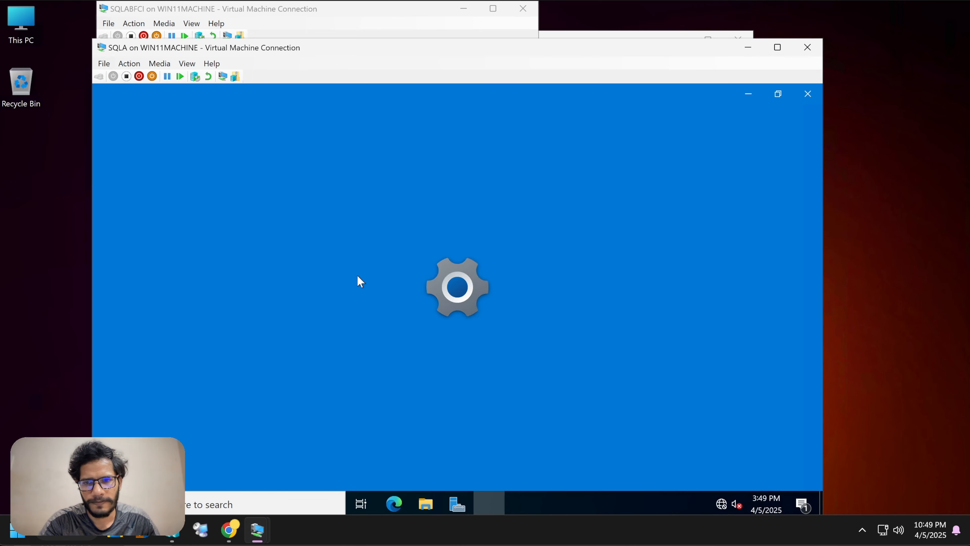
{"action": "scroll", "coordinate": [472, 357], "scroll_direction": "down", "scroll_amount": 6}
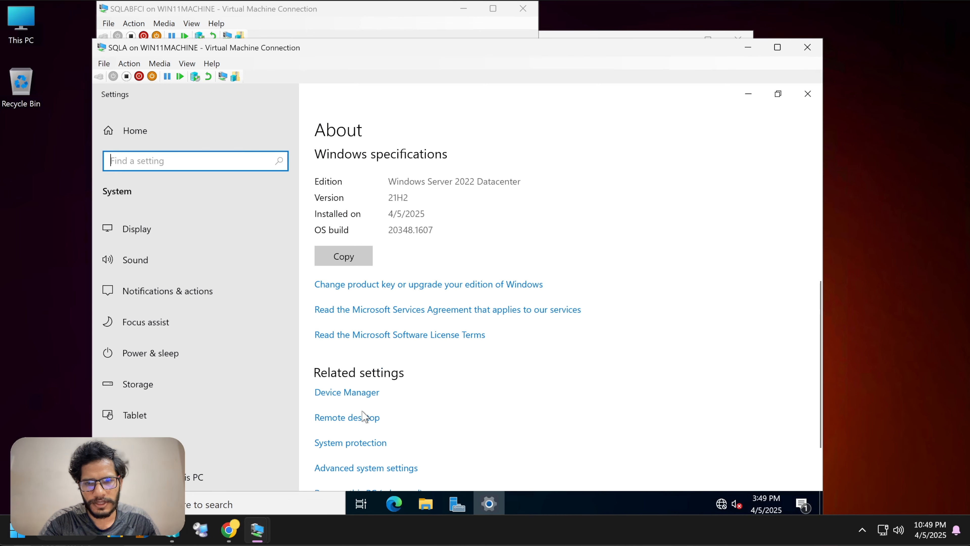
{"action": "left_click", "coordinate": [371, 467]}
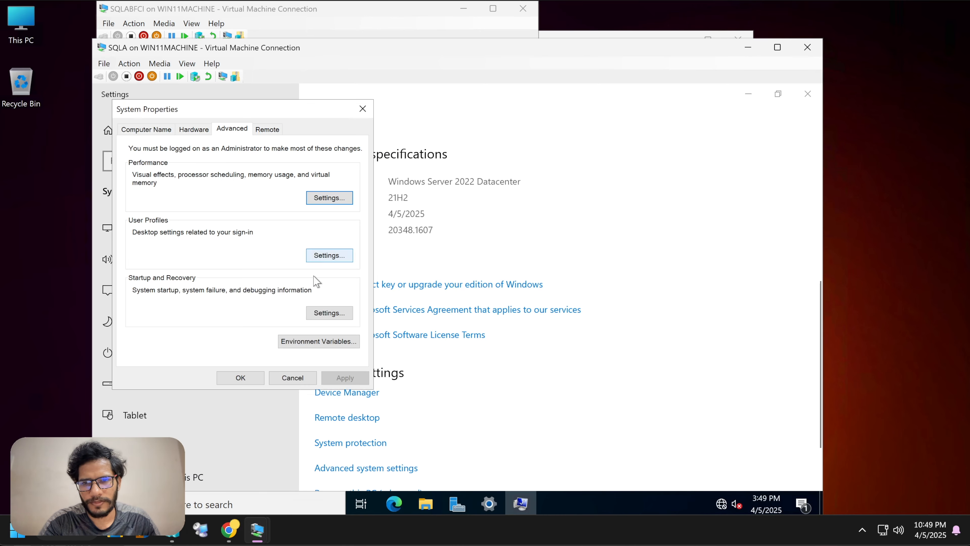
{"action": "left_click", "coordinate": [165, 130]}
{"action": "left_click", "coordinate": [338, 250]}
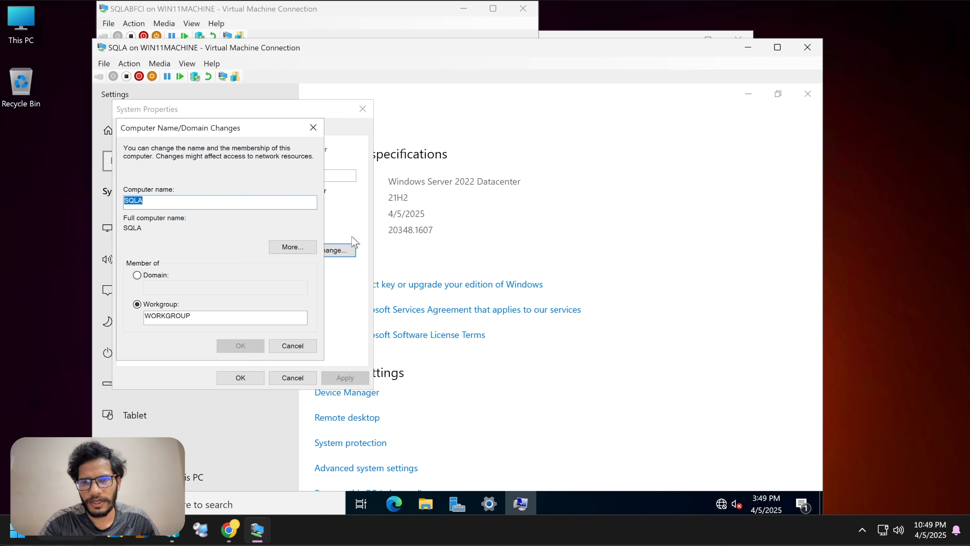
Step: Join SQLA to kttyt.lab with Administrator credentials, accept the notices, and restart now
{"action": "left_click", "coordinate": [145, 273]}
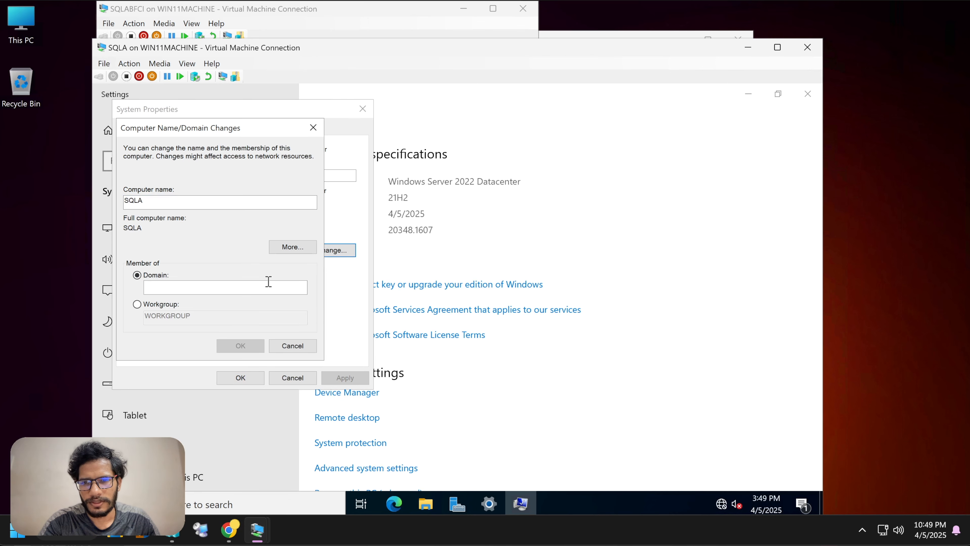
{"action": "left_click", "coordinate": [267, 283]}
{"action": "type", "text": "kttyt.lab"}
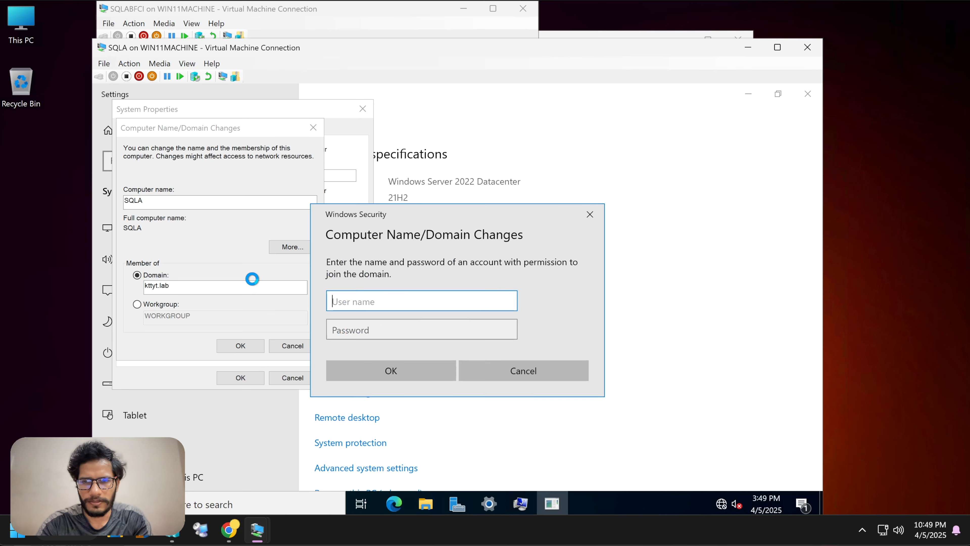
{"action": "type", "text": "Administra"}
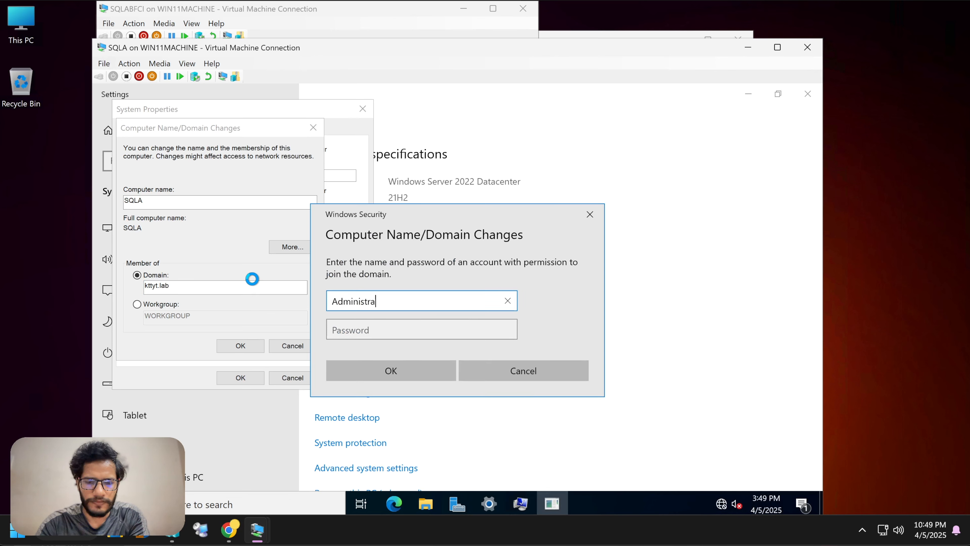
{"action": "type", "text": "tor"}
{"action": "left_click", "coordinate": [358, 322]}
{"action": "type", "text": "P@ssw0rd"}
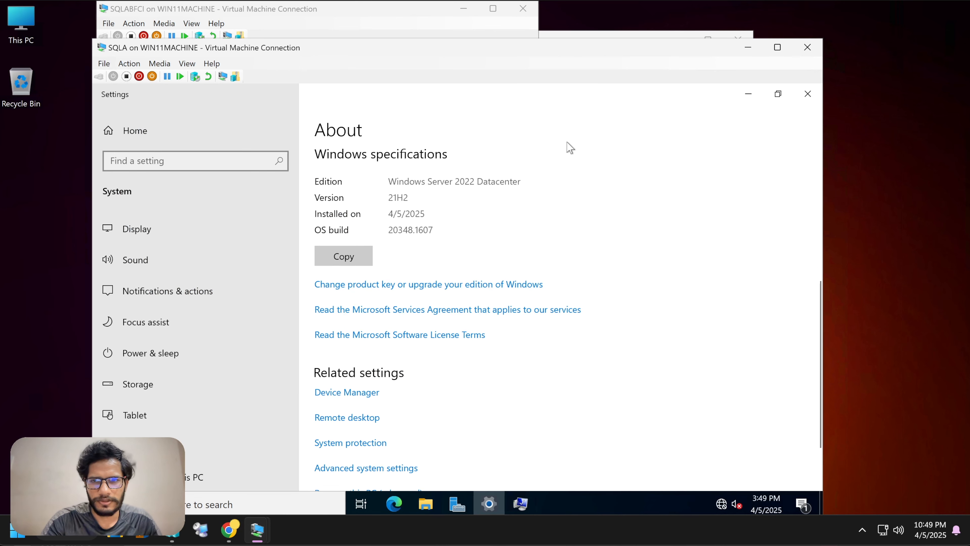
{"action": "left_click", "coordinate": [749, 94]}
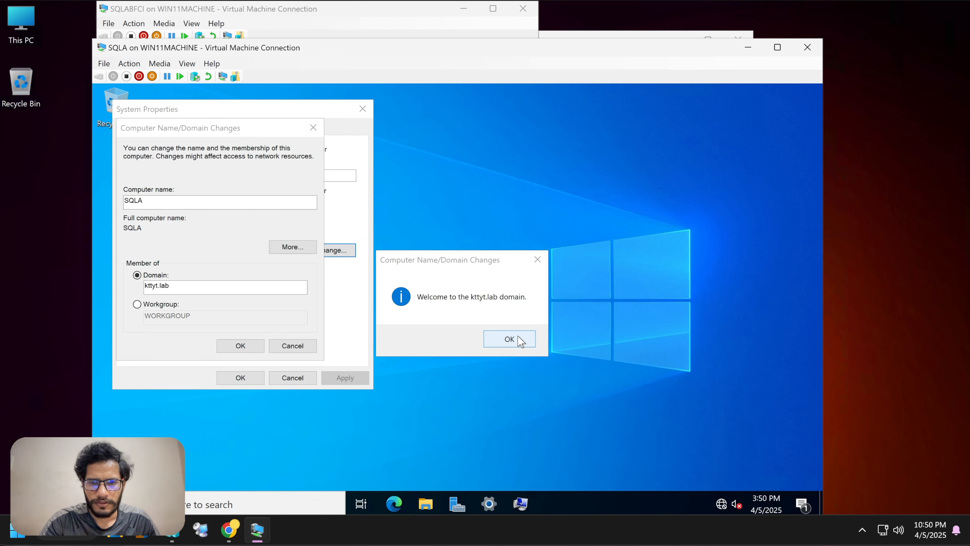
{"action": "left_click", "coordinate": [519, 339]}
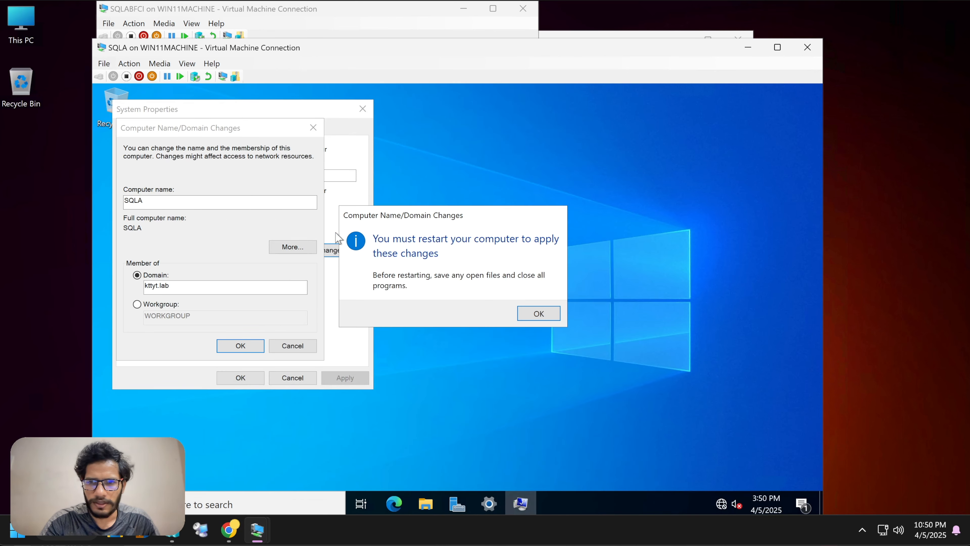
{"action": "left_click", "coordinate": [529, 320]}
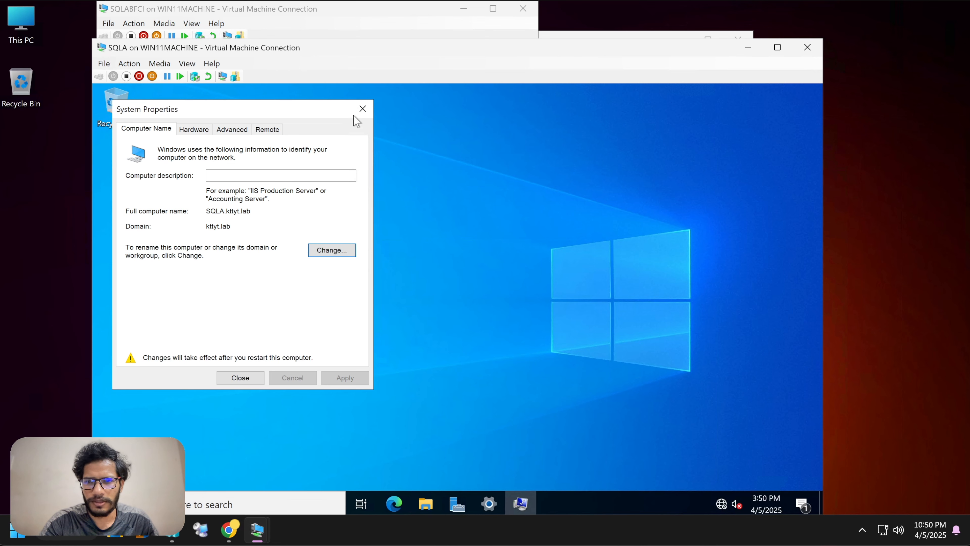
{"action": "left_click", "coordinate": [251, 379]}
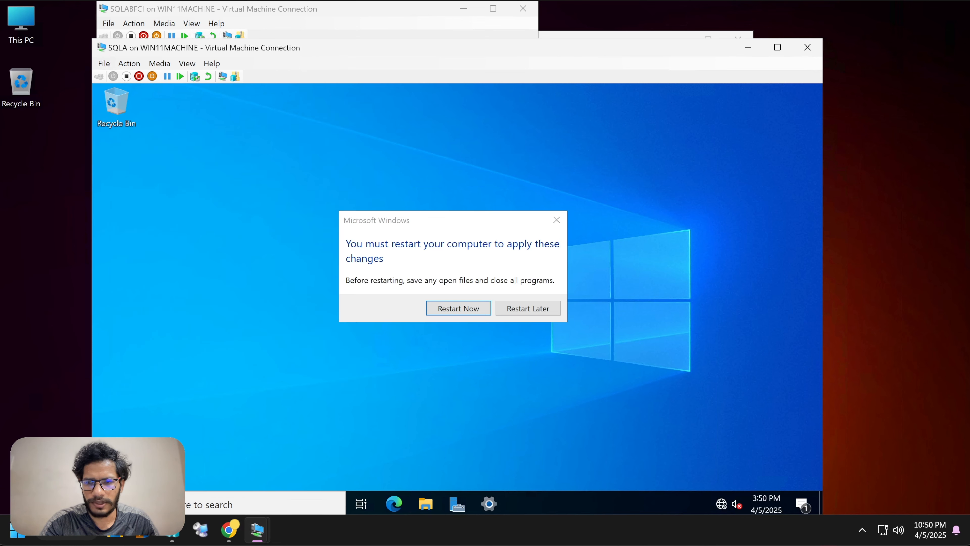
{"action": "key", "text": "super"}
{"action": "left_click", "coordinate": [527, 275]}
{"action": "left_click", "coordinate": [442, 306]}
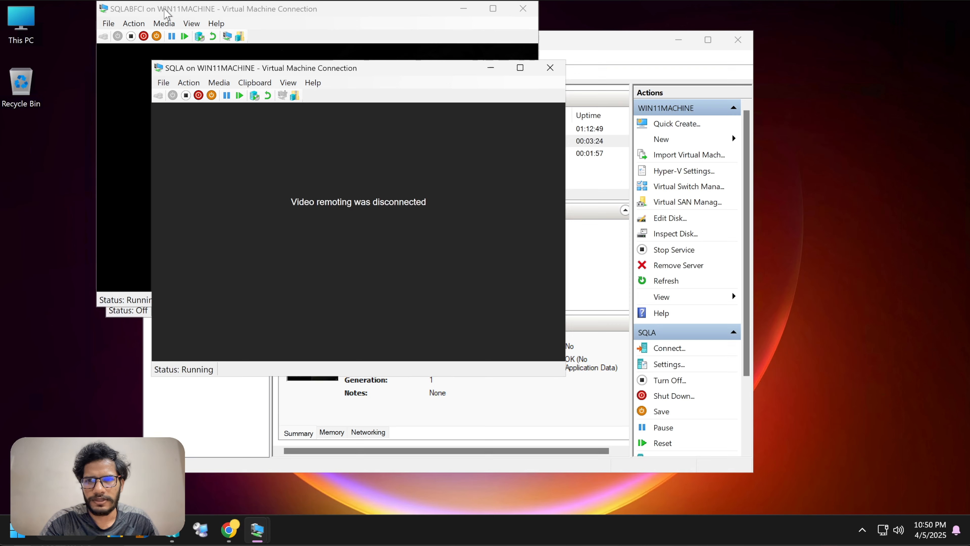
Step: Connect to SQLB from Hyper-V Manager and start it, continuing from its last state
{"action": "left_click", "coordinate": [168, 14]}
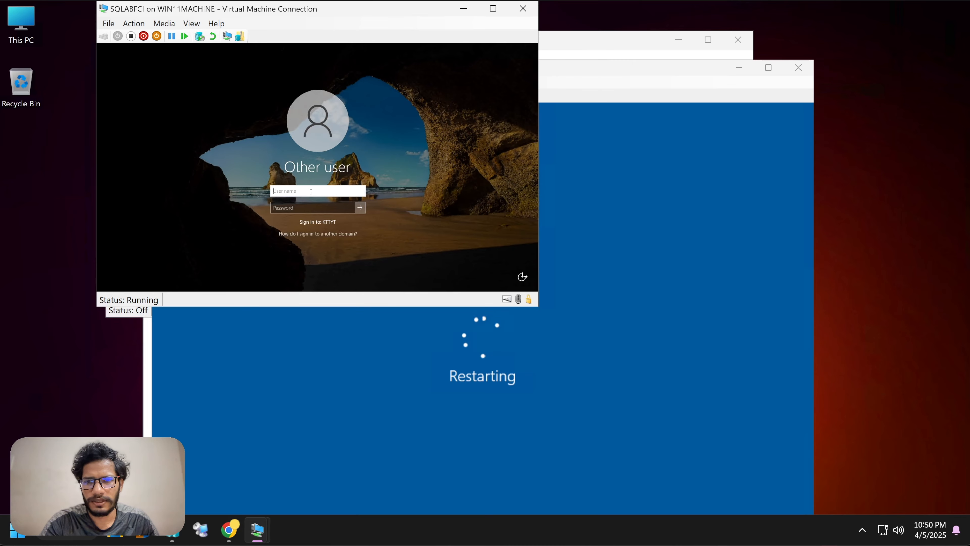
{"action": "left_click", "coordinate": [586, 48]}
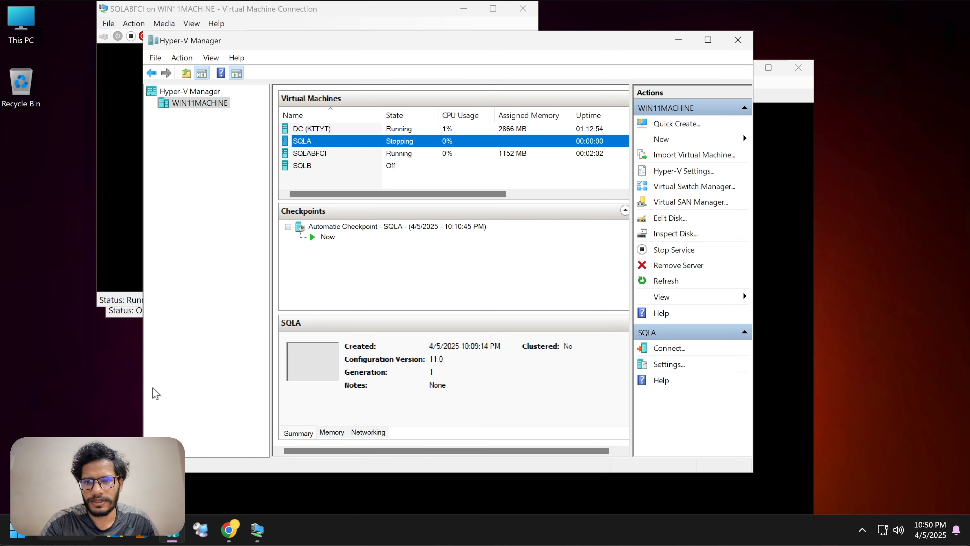
{"action": "left_click", "coordinate": [126, 312]}
{"action": "left_click", "coordinate": [314, 191]}
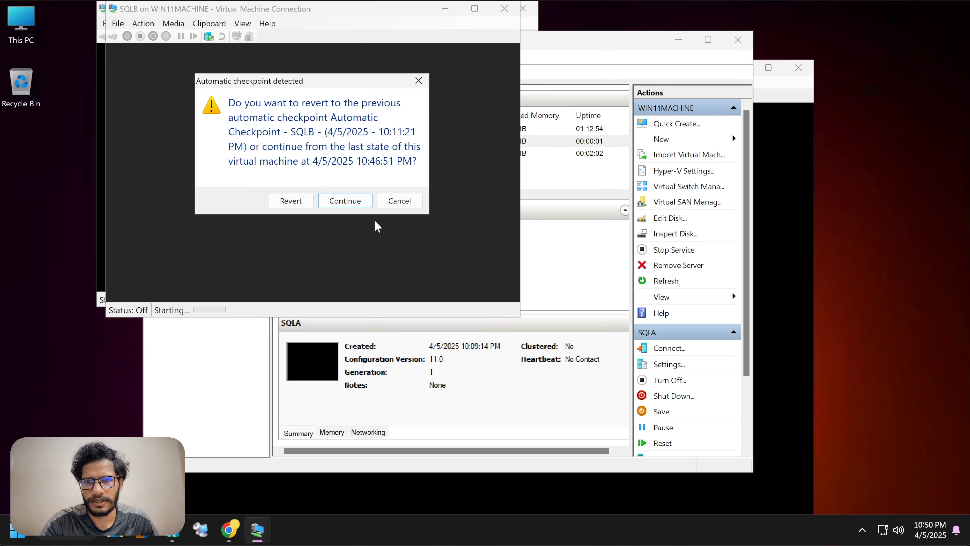
{"action": "left_click", "coordinate": [345, 201]}
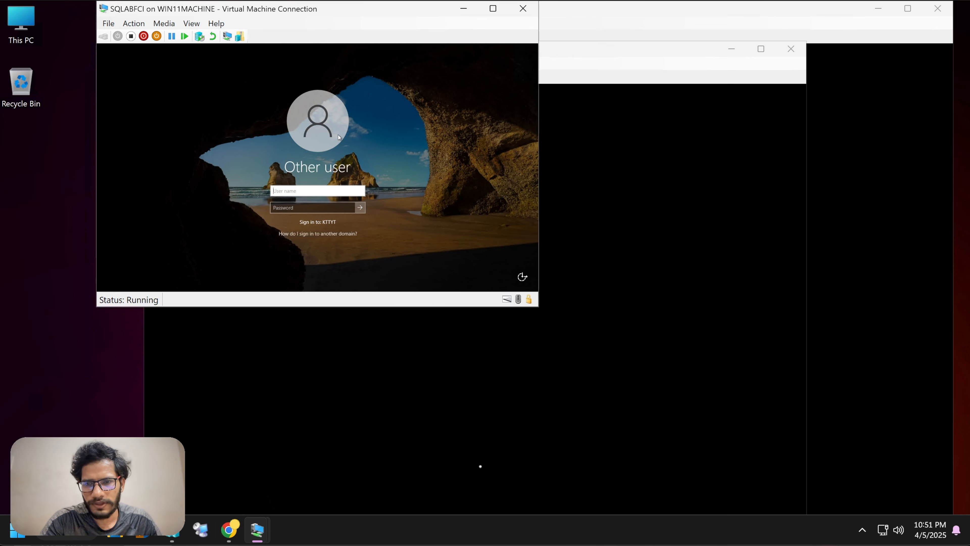
{"action": "mouse_move", "coordinate": [261, 533]}
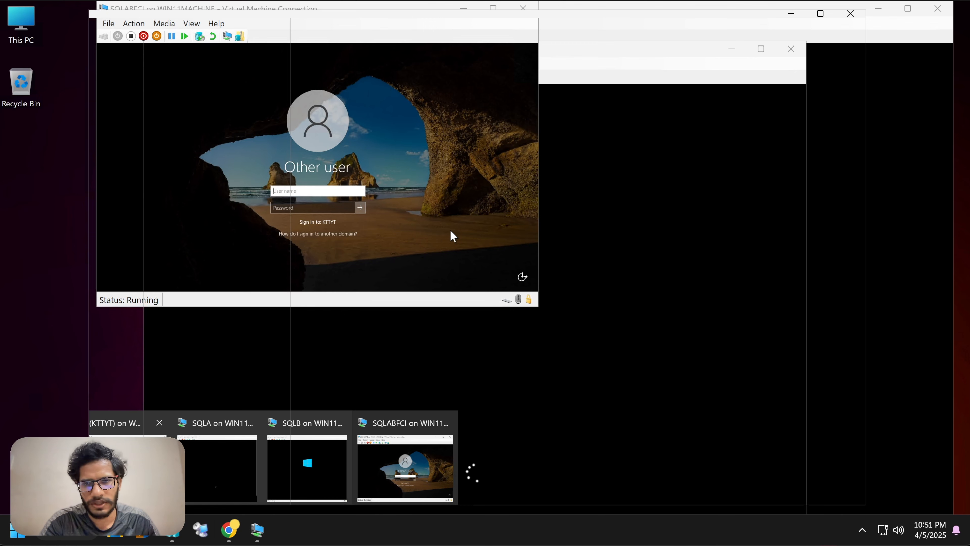
Step: On the DC (KTTYT) machine, launch Active Directory Users and Computers by searching 'user'
{"action": "left_click", "coordinate": [130, 467]}
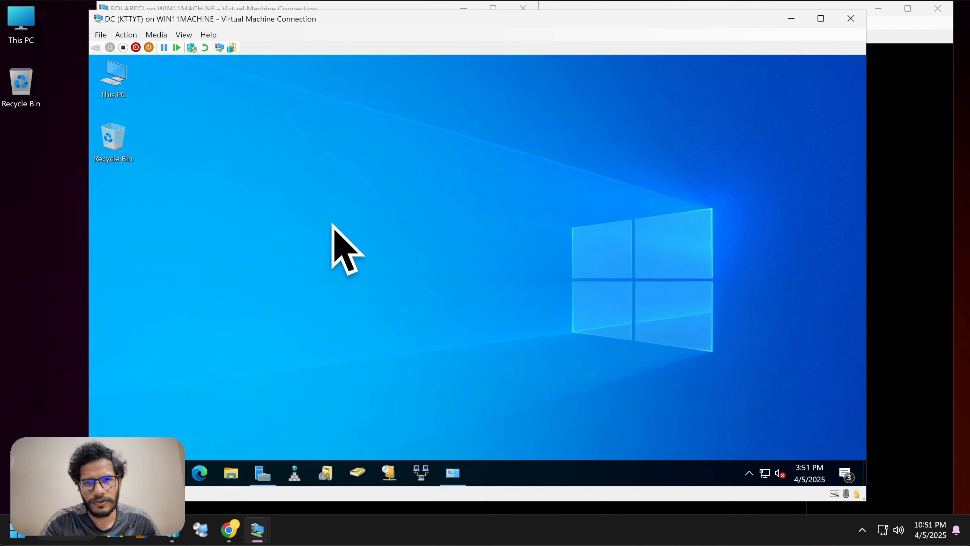
{"action": "right_click", "coordinate": [330, 190]}
{"action": "left_click", "coordinate": [359, 224]}
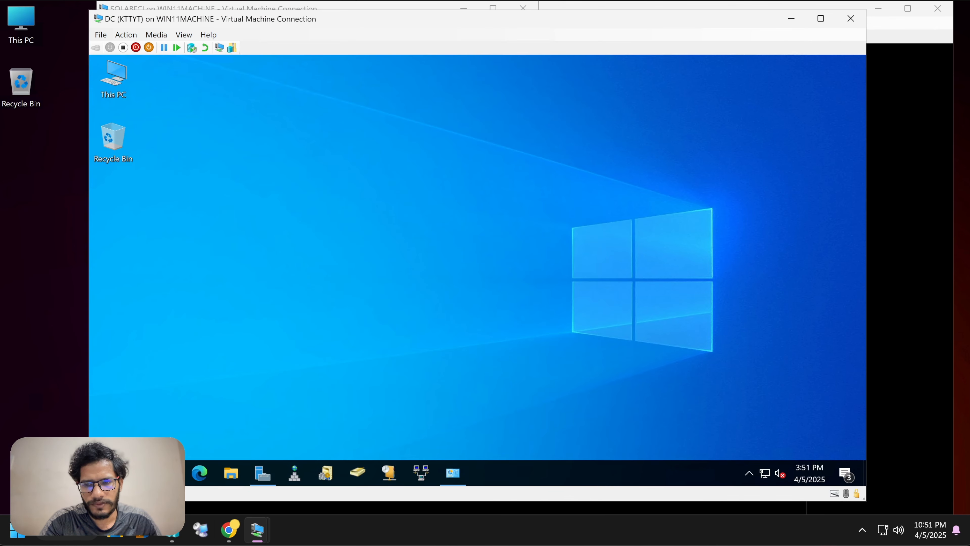
{"action": "left_click", "coordinate": [136, 472]}
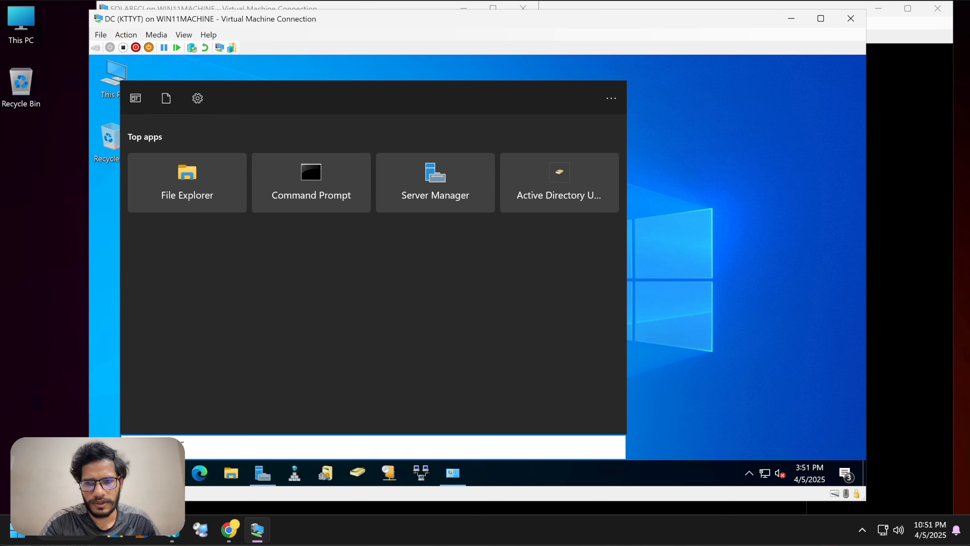
{"action": "type", "text": "user"}
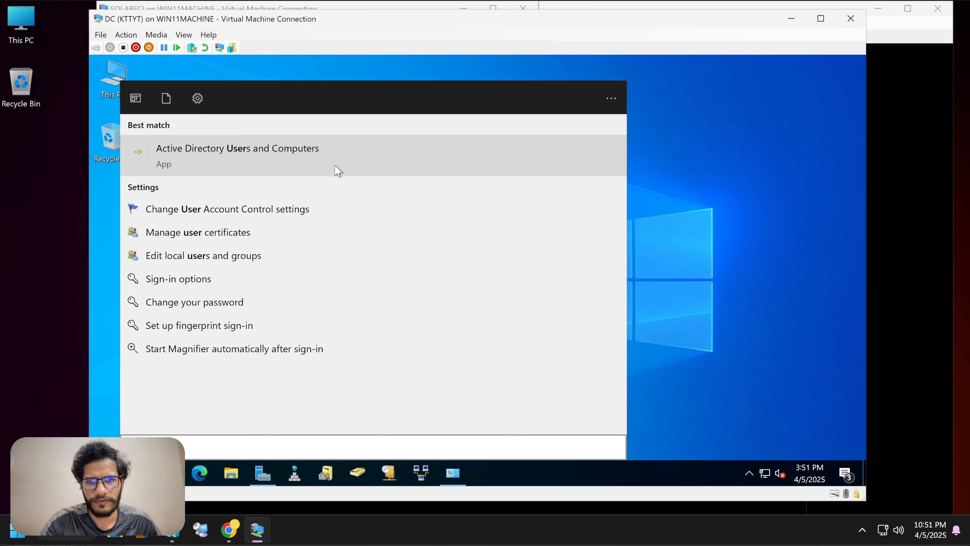
{"action": "left_click", "coordinate": [409, 161]}
Step: Maximize the Active Directory window and show the kttyt.lab Users container
{"action": "left_click_drag", "start_coordinate": [501, 86], "coordinate": [539, 77]}
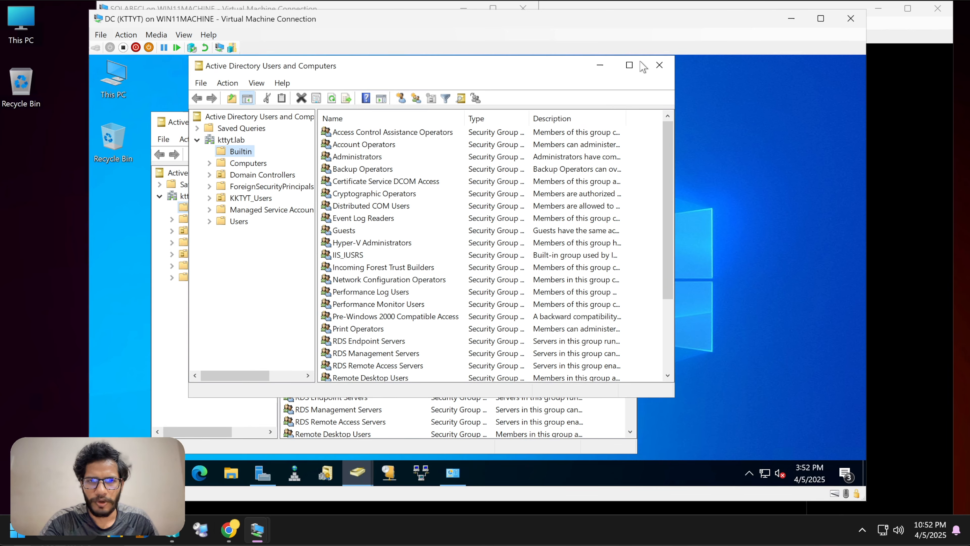
{"action": "left_click", "coordinate": [641, 62]}
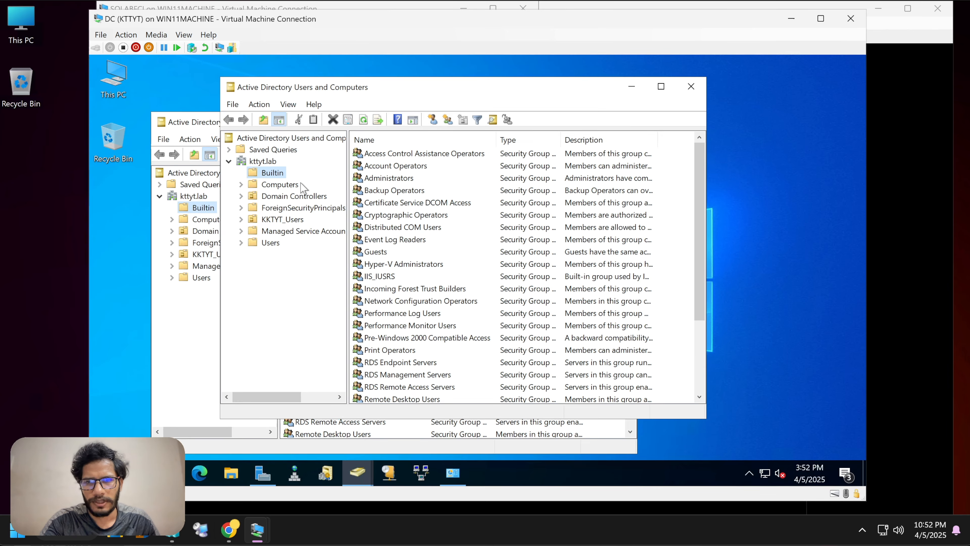
{"action": "left_click", "coordinate": [191, 127]}
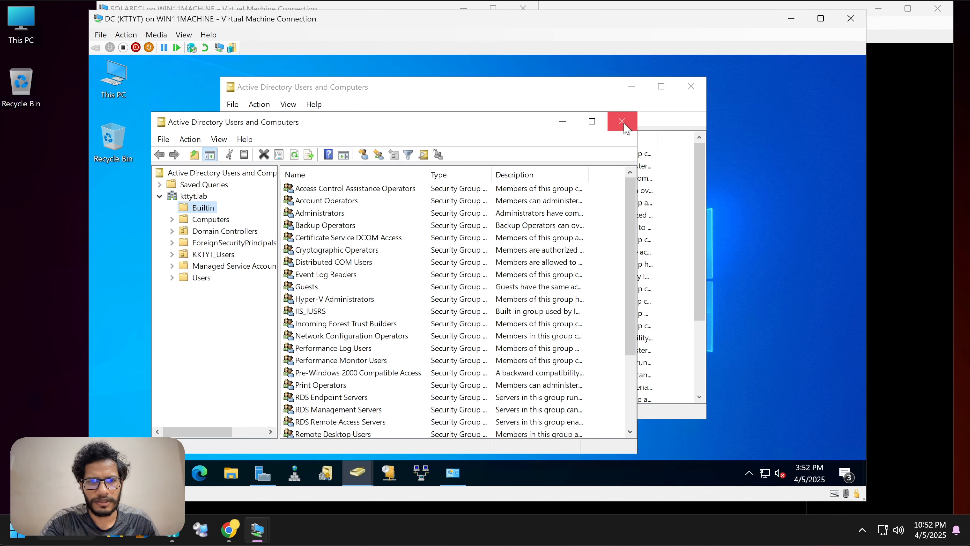
{"action": "left_click_drag", "start_coordinate": [428, 87], "coordinate": [418, 75]}
{"action": "left_click", "coordinate": [261, 232]}
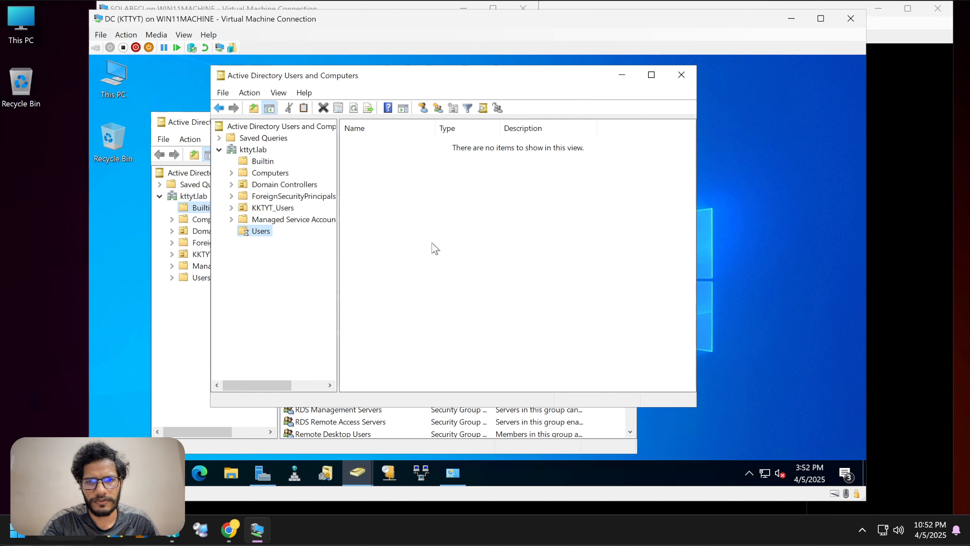
Step: Start a new user in the Users container and fill in its logon names
{"action": "right_click", "coordinate": [257, 233]}
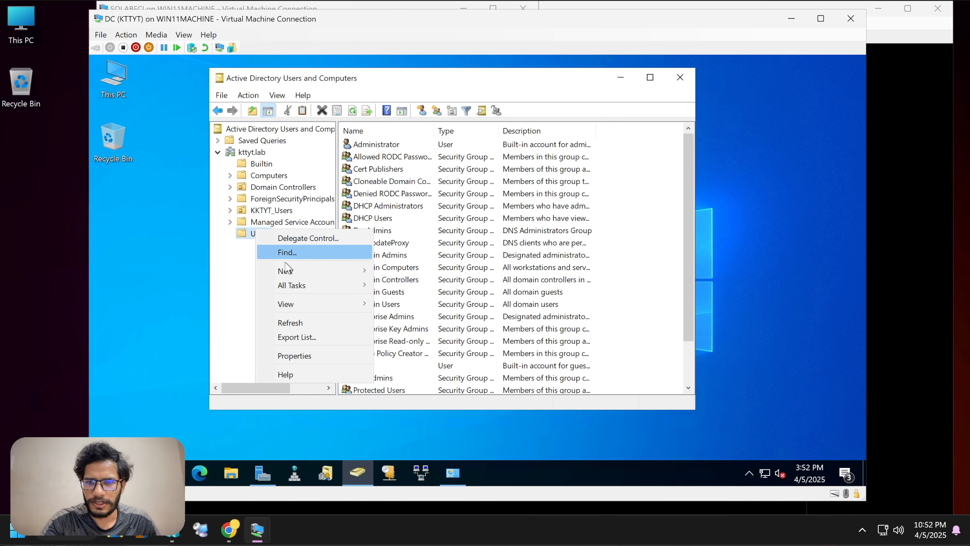
{"action": "mouse_move", "coordinate": [290, 270]}
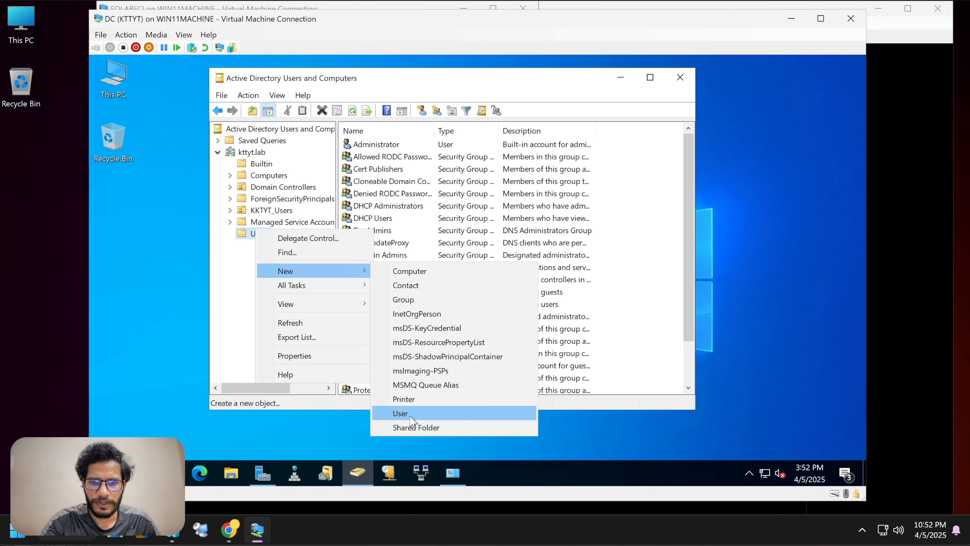
{"action": "left_click", "coordinate": [401, 413]}
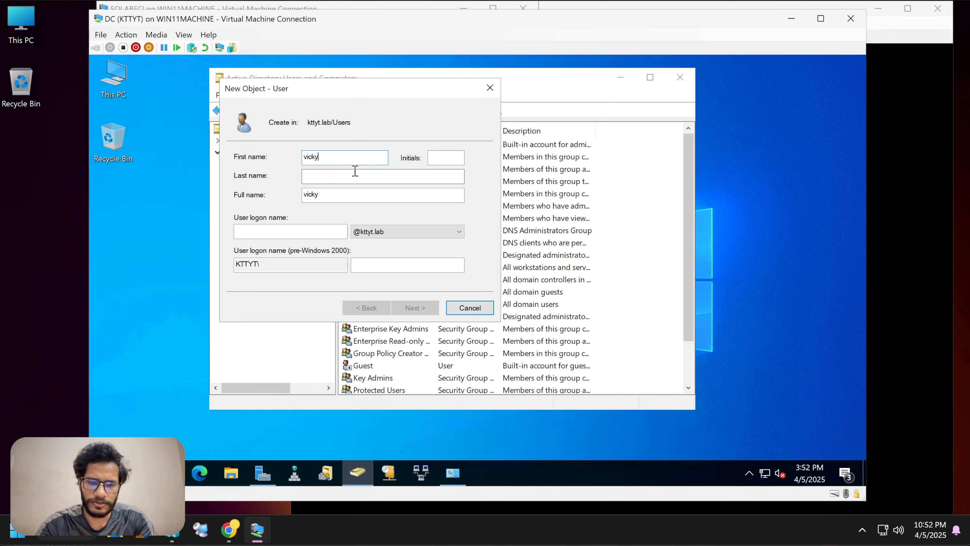
{"action": "left_click", "coordinate": [311, 231]}
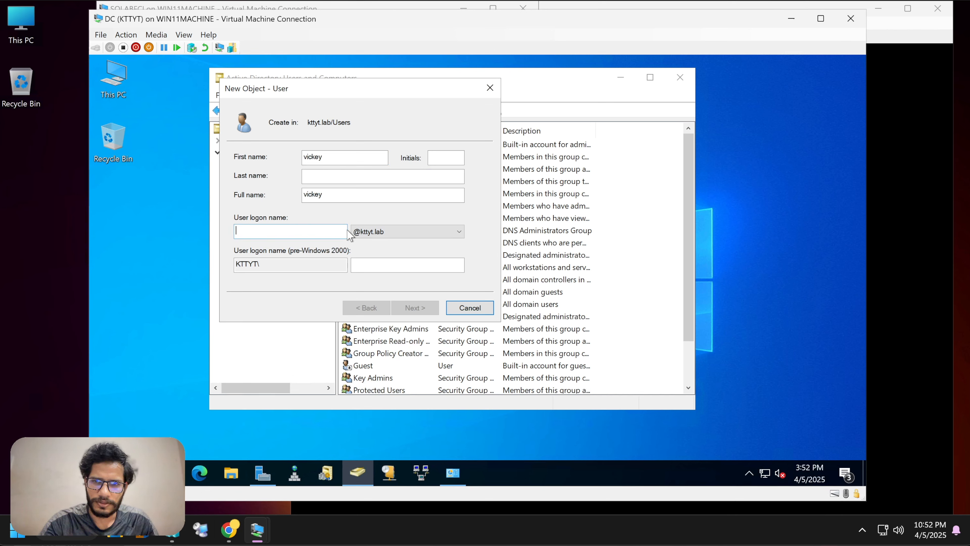
{"action": "type", "text": "vickey"}
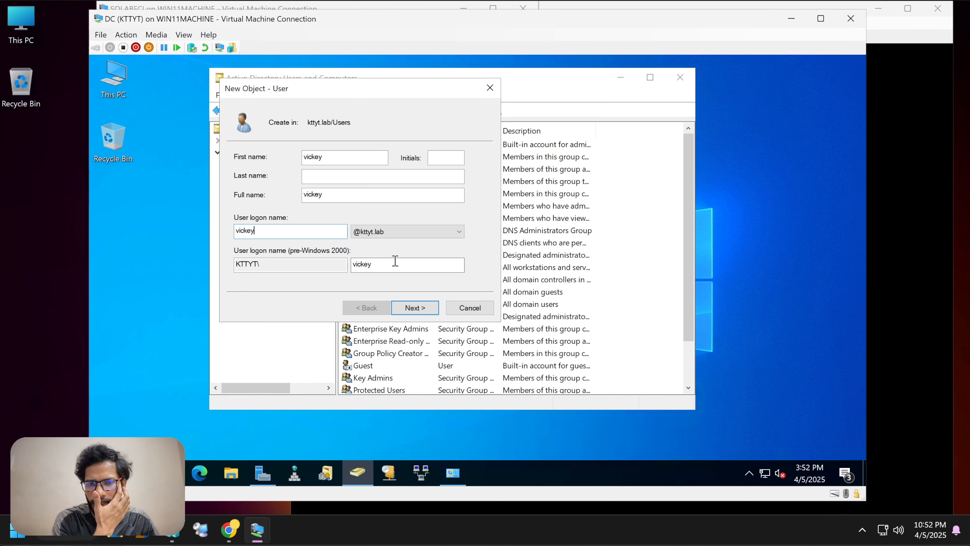
{"action": "key", "text": "shift+Tab"}
{"action": "key", "text": "Tab"}
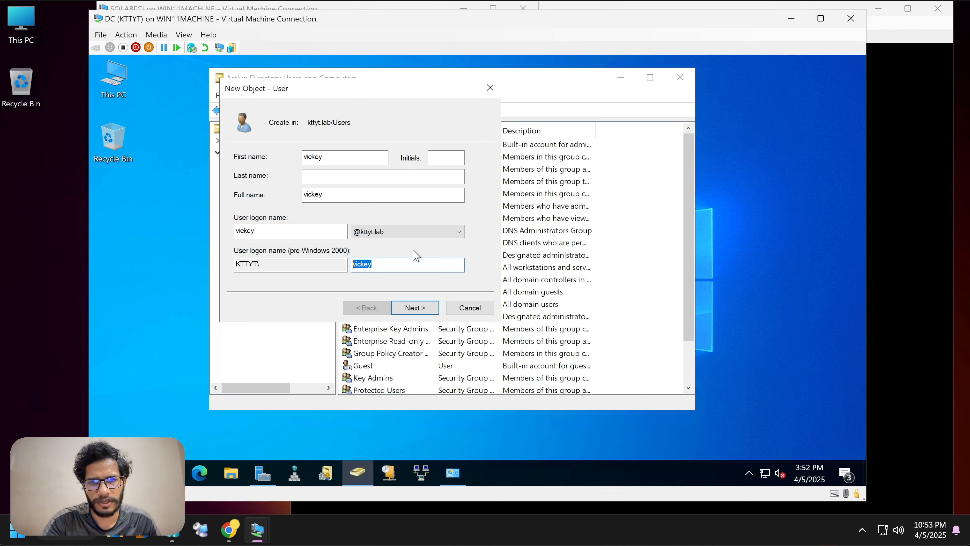
{"action": "left_click", "coordinate": [402, 309]}
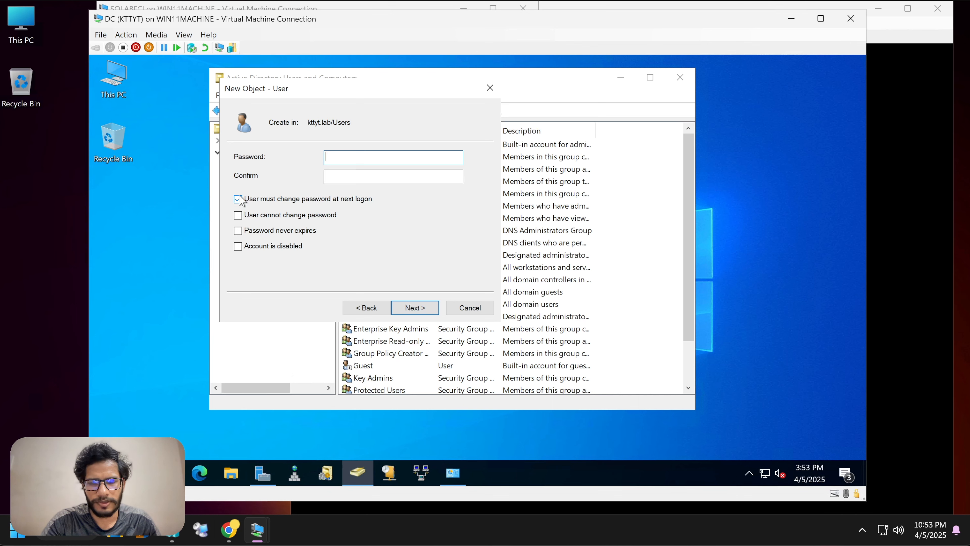
Step: Give the new user a password set to never expire and continue
{"action": "left_click", "coordinate": [238, 230]}
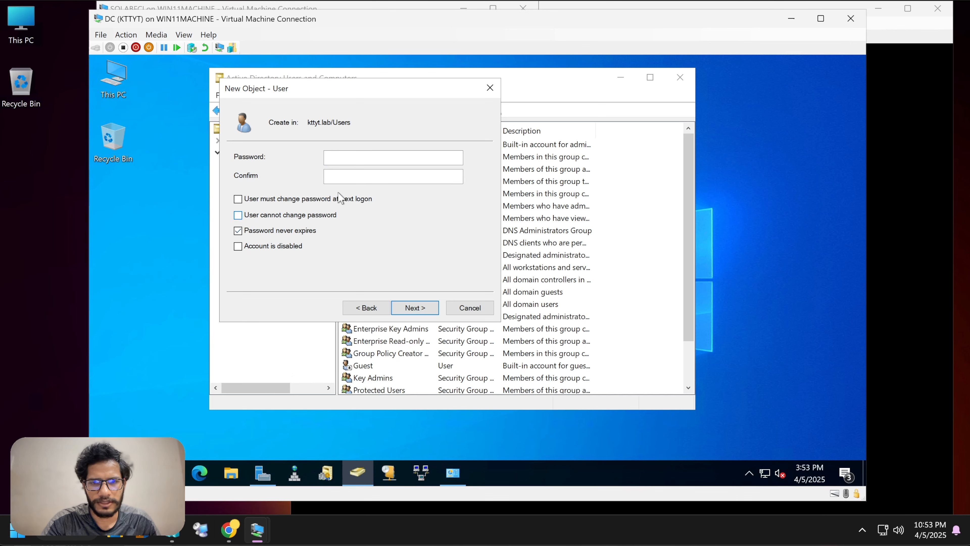
{"action": "left_click", "coordinate": [362, 159]}
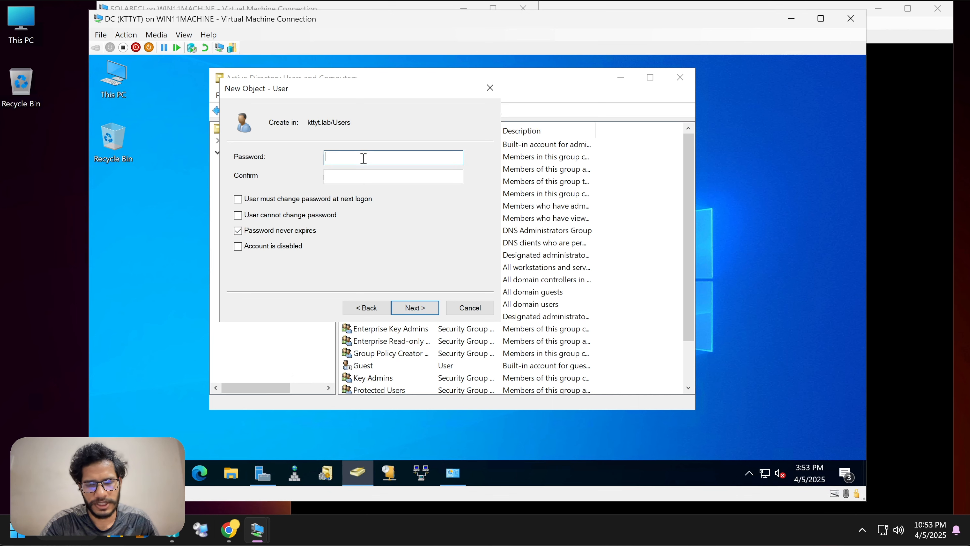
{"action": "type", "text": "****"}
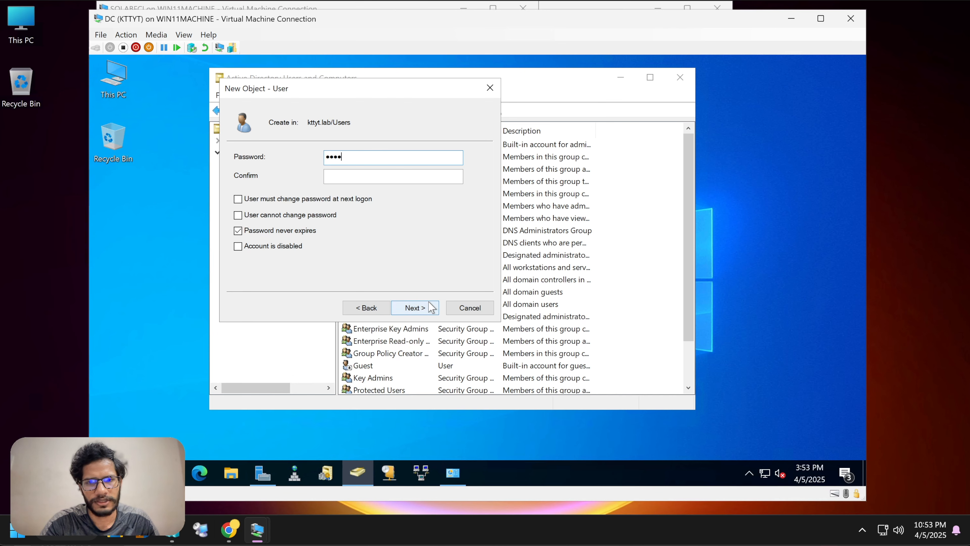
{"action": "left_click", "coordinate": [432, 308]}
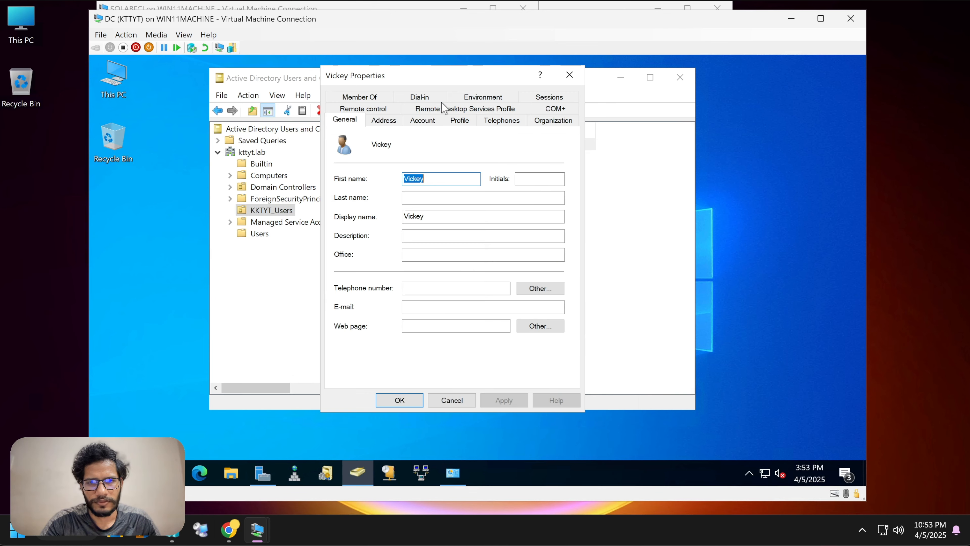
Step: Review the new user's logon names and its Domain Users and Administrators group memberships
{"action": "left_click", "coordinate": [422, 119]}
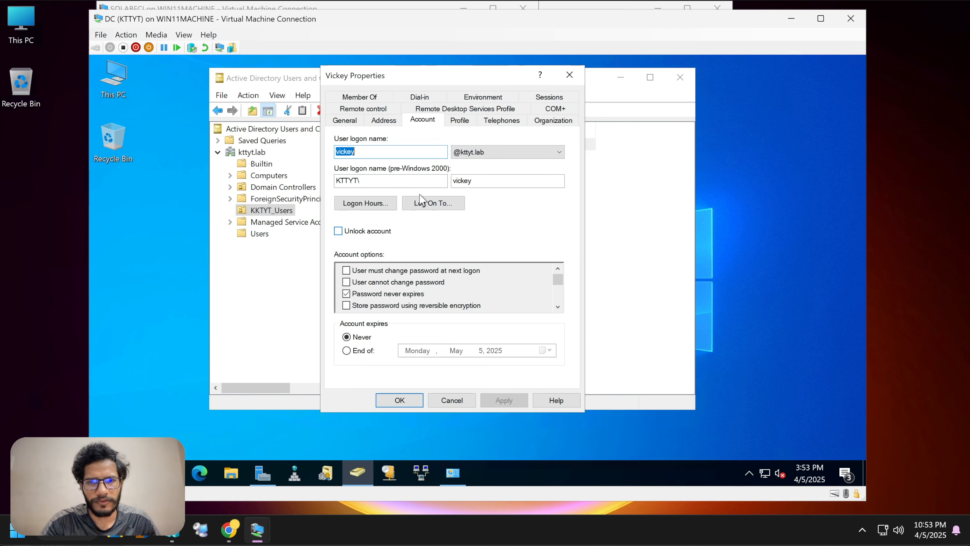
{"action": "left_click", "coordinate": [420, 182]}
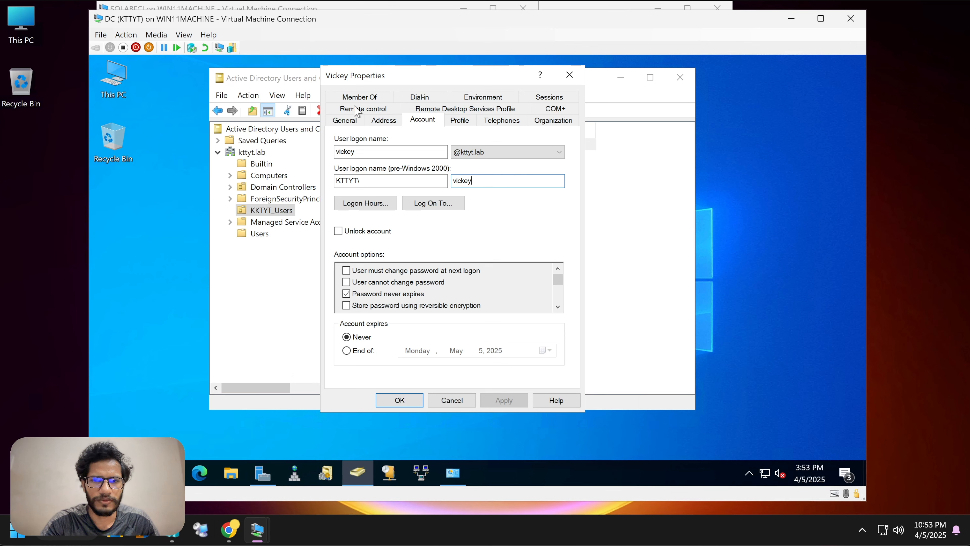
{"action": "left_click", "coordinate": [357, 98]}
{"action": "left_click", "coordinate": [379, 180]}
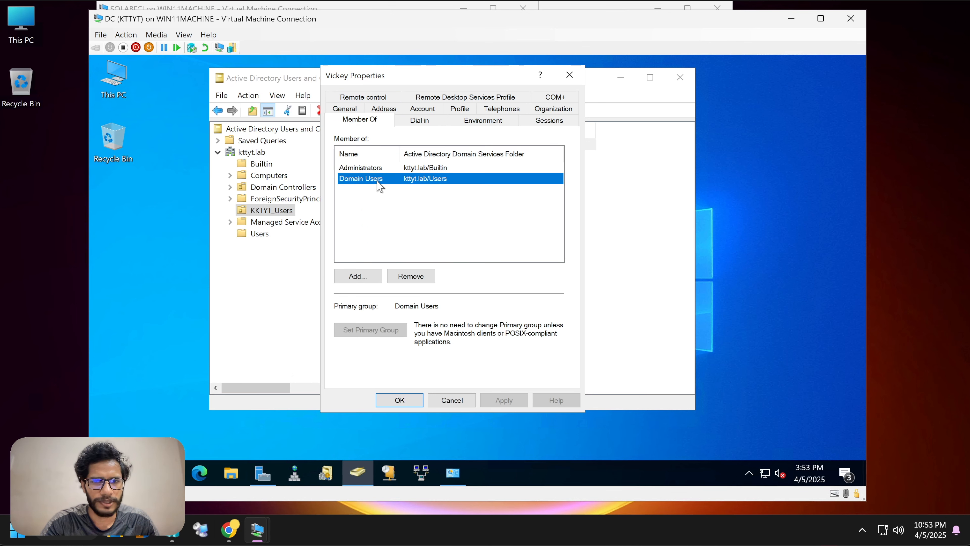
{"action": "left_click", "coordinate": [381, 169]}
Step: Close the user's properties and the ADUC console, refresh the DC desktop, and move the DC window aside
{"action": "left_click", "coordinate": [570, 74]}
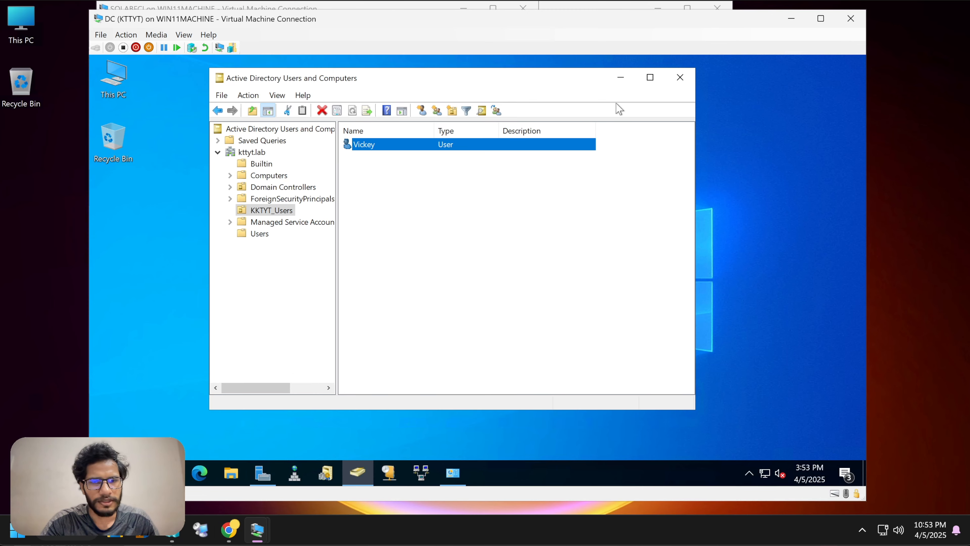
{"action": "left_click", "coordinate": [680, 78]}
{"action": "right_click", "coordinate": [305, 193]}
{"action": "left_click", "coordinate": [336, 230]}
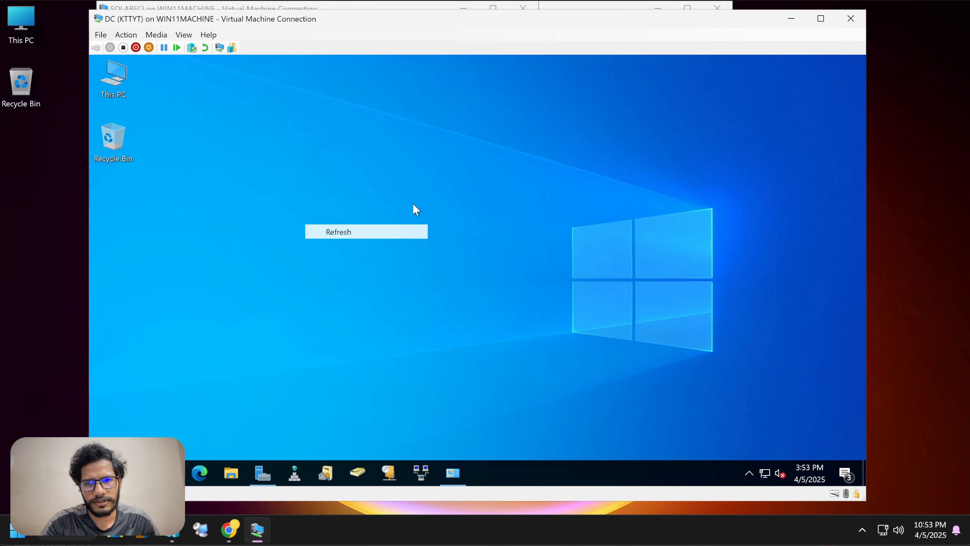
{"action": "left_click_drag", "start_coordinate": [352, 27], "coordinate": [342, 133]}
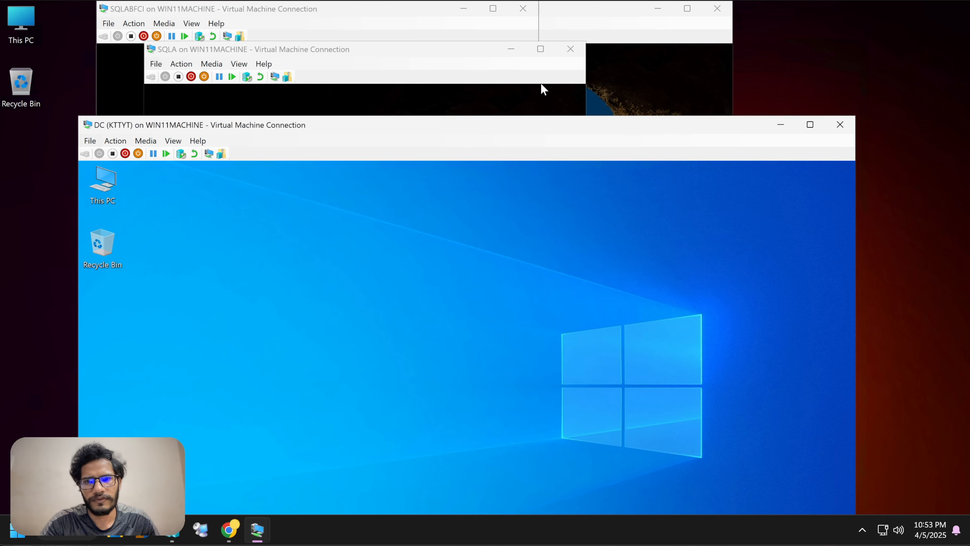
Step: Minimize the DC window and rearrange the SQLA, SQLABFCI and SQLB console windows
{"action": "left_click", "coordinate": [791, 126]}
{"action": "left_click_drag", "start_coordinate": [397, 51], "coordinate": [466, 201]}
{"action": "left_click_drag", "start_coordinate": [309, 12], "coordinate": [298, 94]}
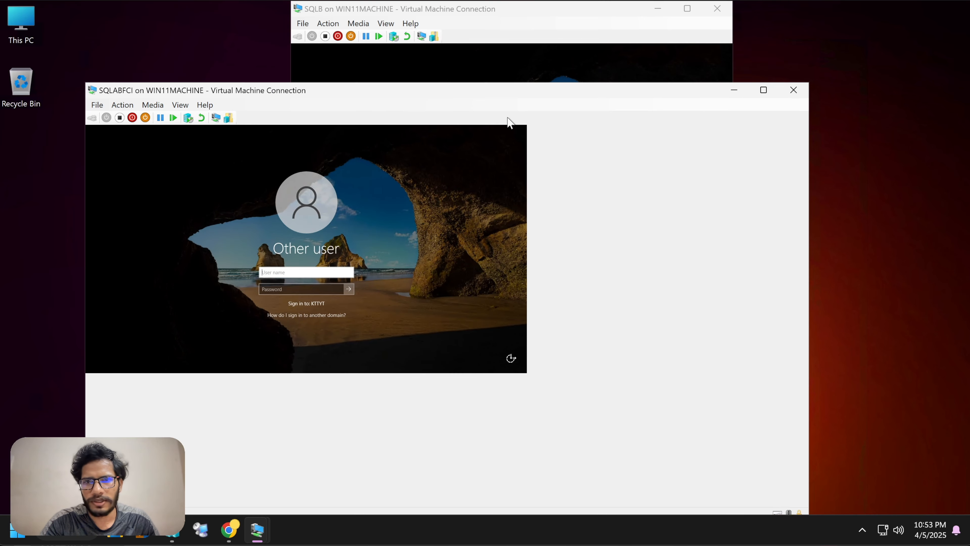
{"action": "left_click", "coordinate": [399, 10]}
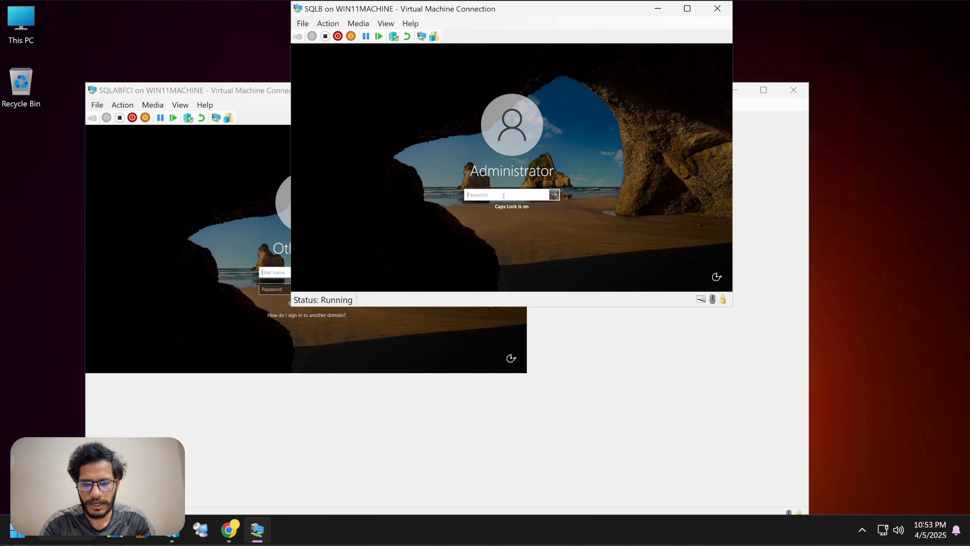
Step: Enter the Administrator password at the SQLB sign-in and dismiss the incorrect-password message
{"action": "type", "text": "•••••••"}
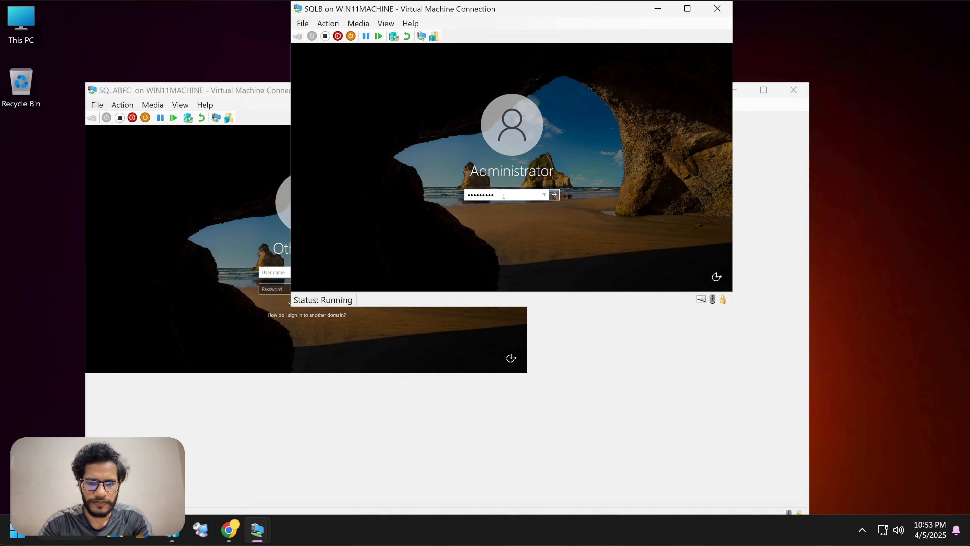
{"action": "key", "text": "Return"}
{"action": "left_click", "coordinate": [505, 203]}
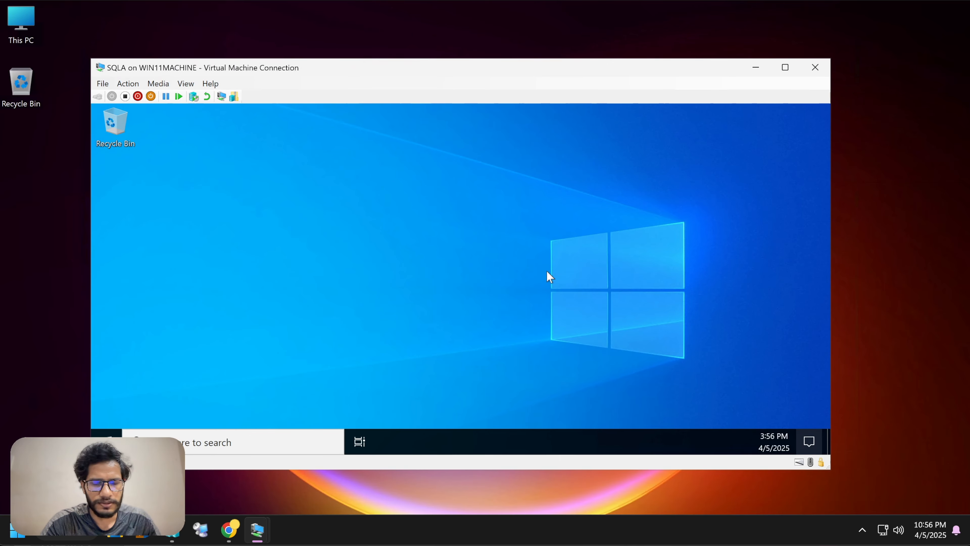
{"action": "right_click", "coordinate": [478, 225]}
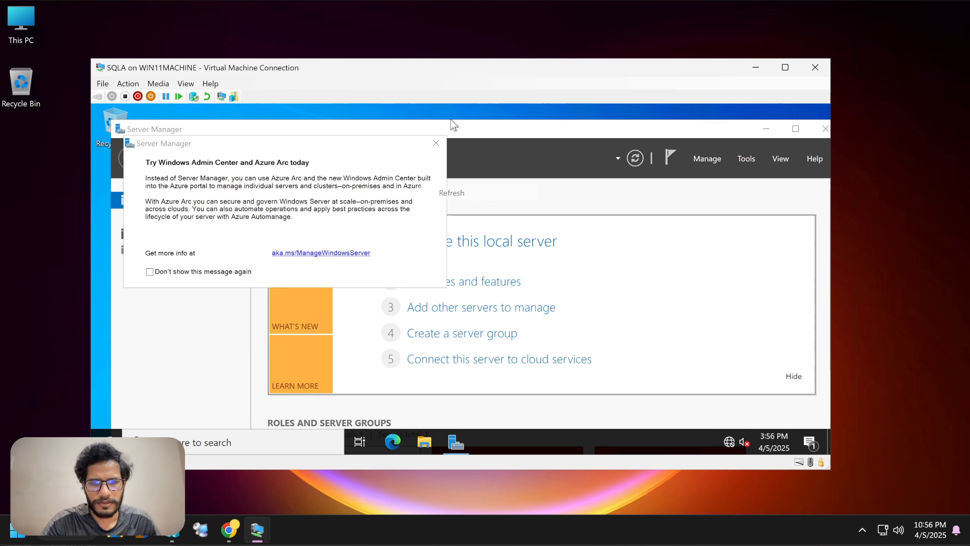
{"action": "left_click", "coordinate": [435, 143]}
{"action": "left_click", "coordinate": [826, 128]}
{"action": "right_click", "coordinate": [550, 161]}
{"action": "left_click", "coordinate": [569, 203]}
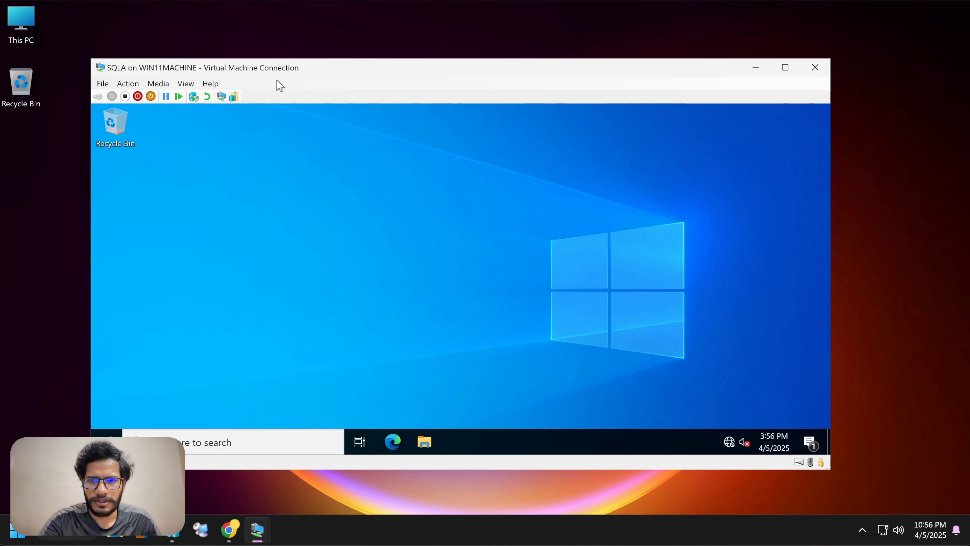
{"action": "left_click_drag", "start_coordinate": [282, 58], "coordinate": [293, 46]}
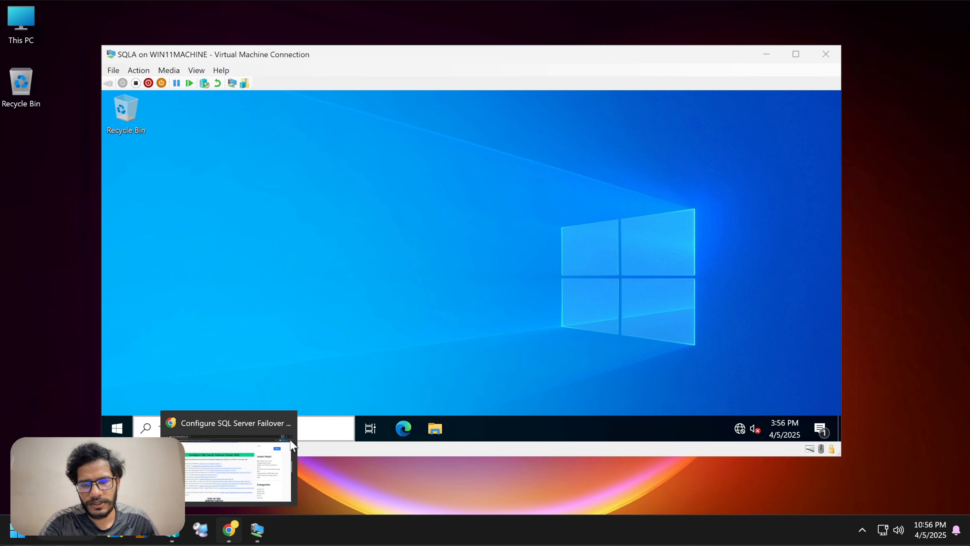
{"action": "left_click", "coordinate": [229, 529]}
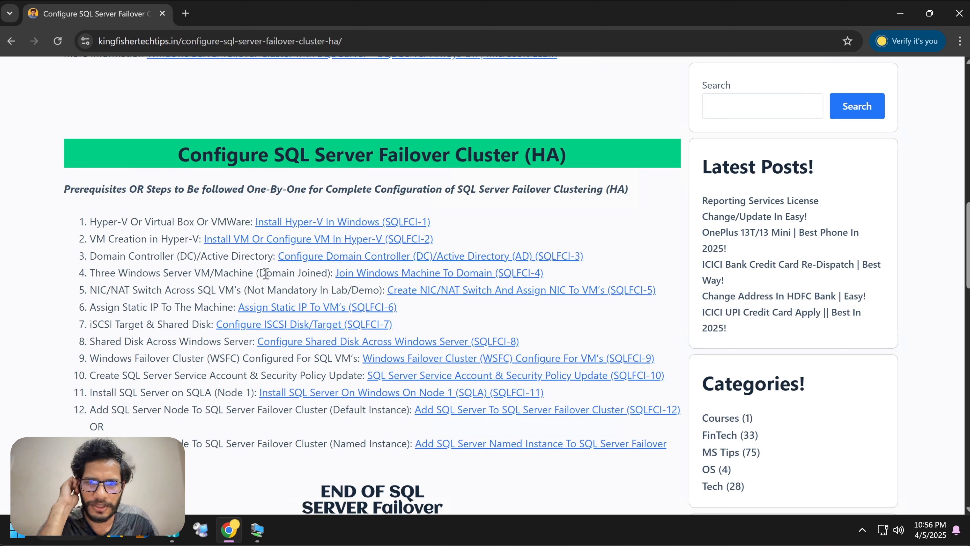
{"action": "left_click_drag", "start_coordinate": [264, 273], "coordinate": [317, 272]}
{"action": "left_click_drag", "start_coordinate": [250, 256], "coordinate": [218, 257]}
{"action": "left_click", "coordinate": [98, 292]}
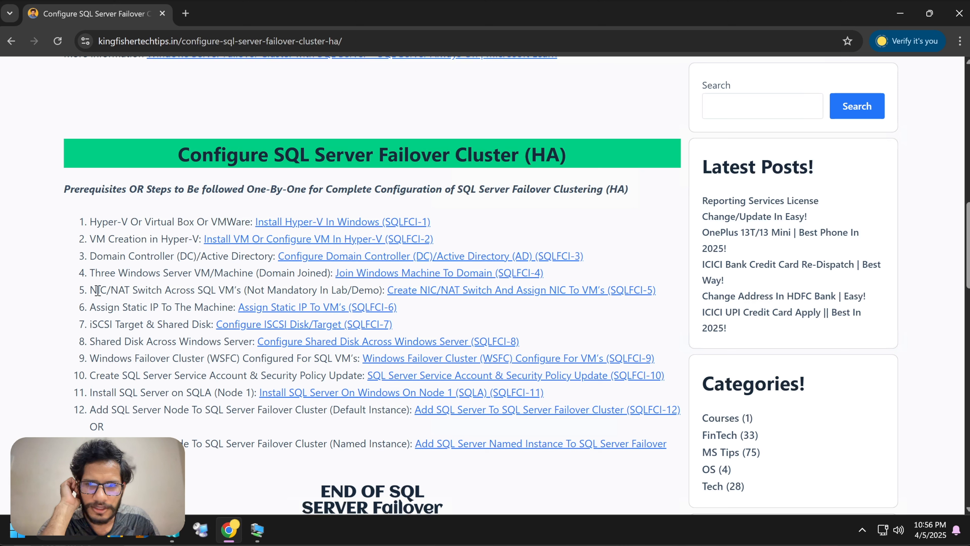
{"action": "left_click_drag", "start_coordinate": [92, 290], "coordinate": [289, 290]}
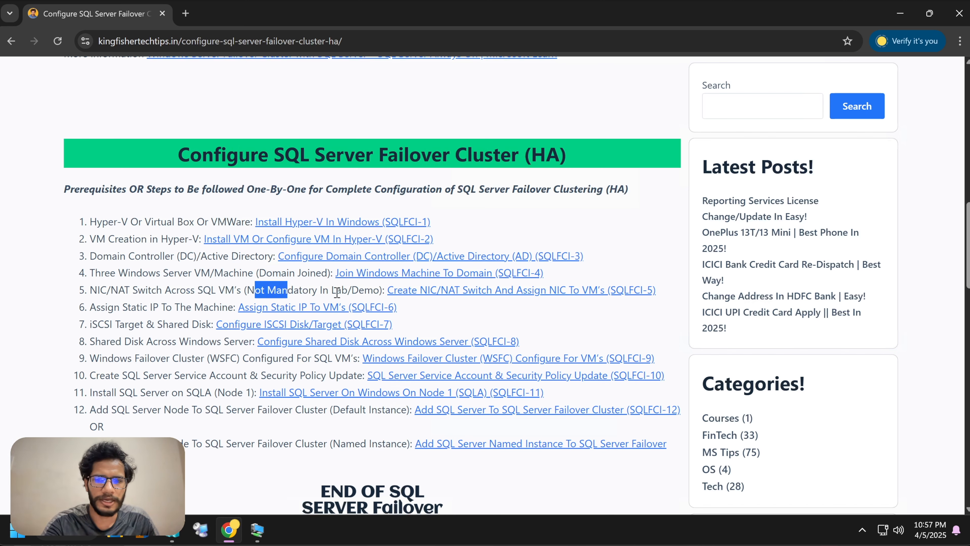
{"action": "left_click", "coordinate": [339, 292]}
{"action": "left_click", "coordinate": [448, 291]}
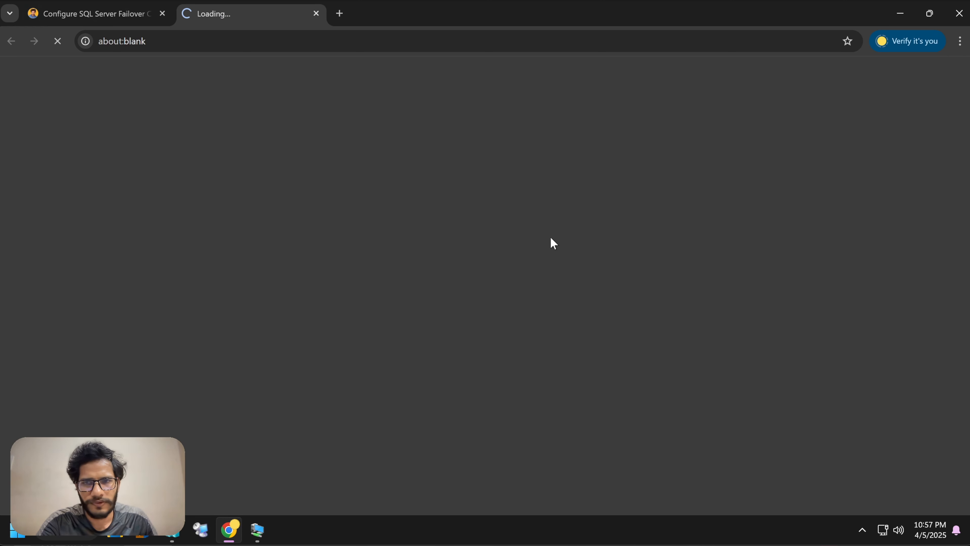
{"action": "scroll", "coordinate": [490, 223], "scroll_direction": "down", "scroll_amount": 5}
{"action": "scroll", "coordinate": [458, 229], "scroll_direction": "down", "scroll_amount": 7}
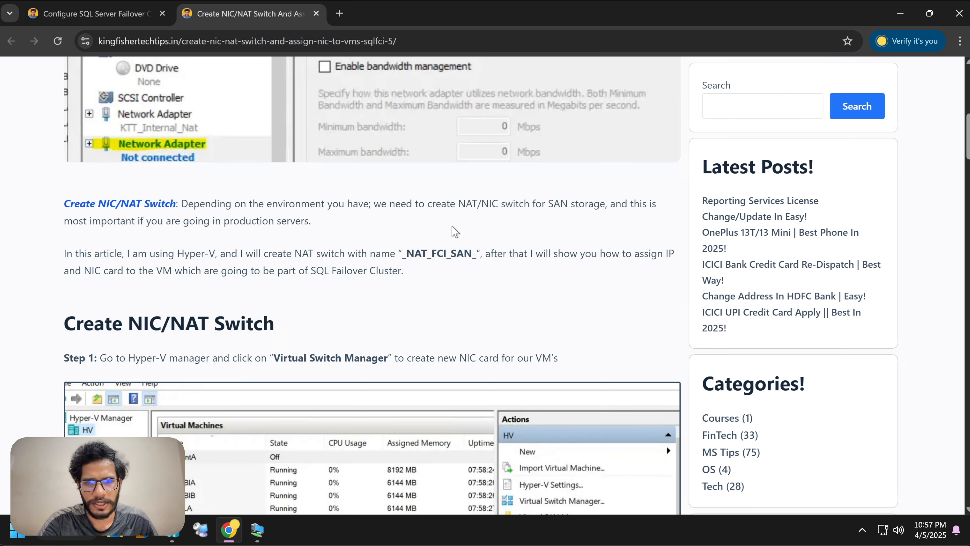
{"action": "scroll", "coordinate": [453, 230], "scroll_direction": "up", "scroll_amount": 9}
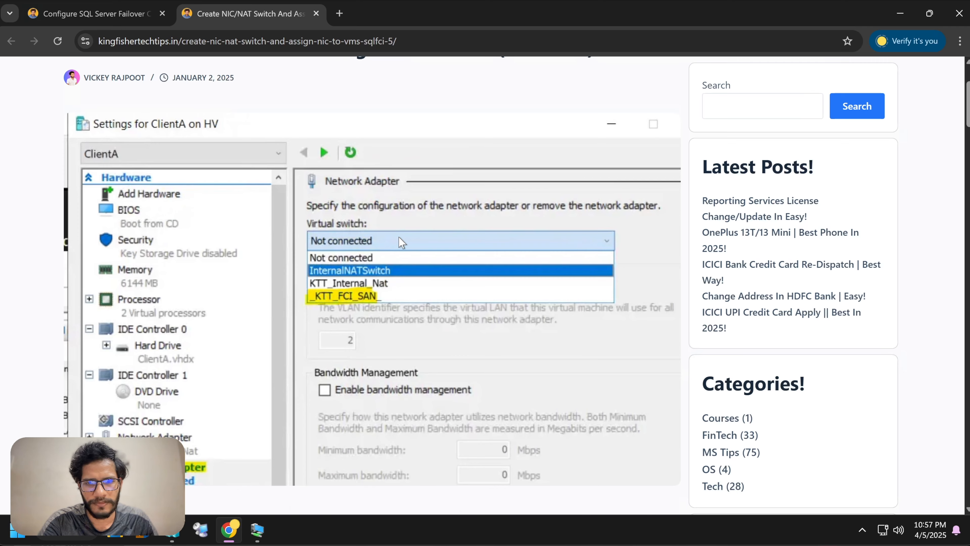
{"action": "scroll", "coordinate": [399, 237], "scroll_direction": "up", "scroll_amount": 2}
{"action": "scroll", "coordinate": [399, 241], "scroll_direction": "down", "scroll_amount": 5}
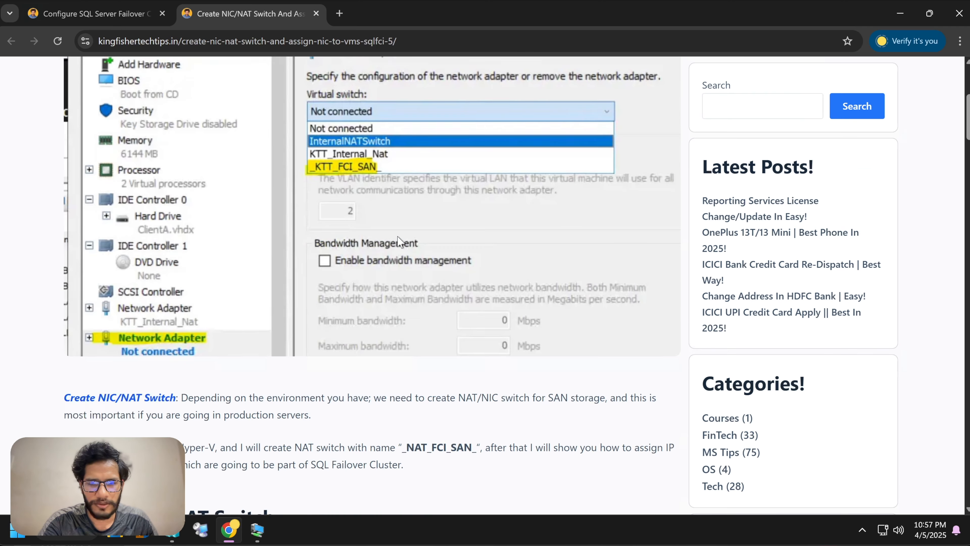
{"action": "scroll", "coordinate": [398, 241], "scroll_direction": "down", "scroll_amount": 20}
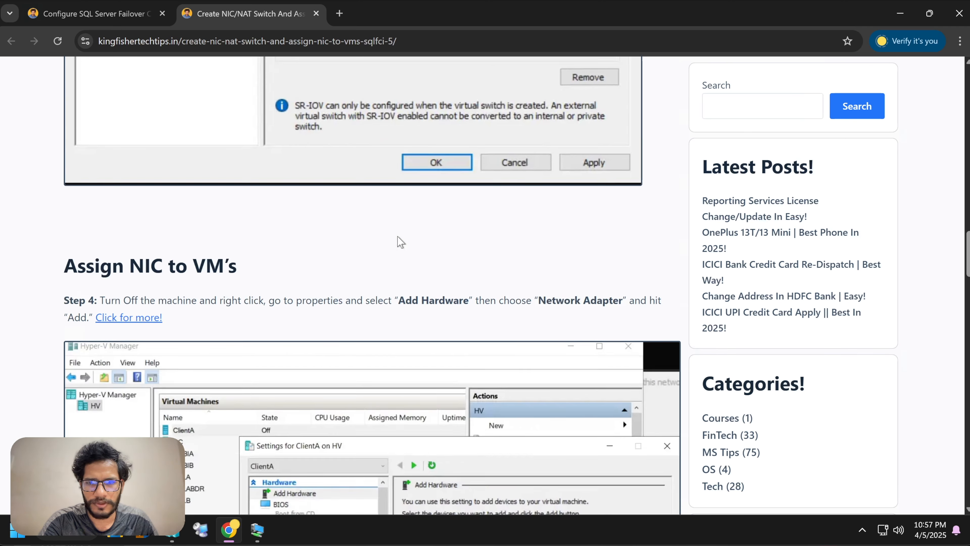
{"action": "scroll", "coordinate": [399, 241], "scroll_direction": "down", "scroll_amount": 9}
{"action": "scroll", "coordinate": [400, 242], "scroll_direction": "up", "scroll_amount": 2}
{"action": "scroll", "coordinate": [399, 242], "scroll_direction": "down", "scroll_amount": 20}
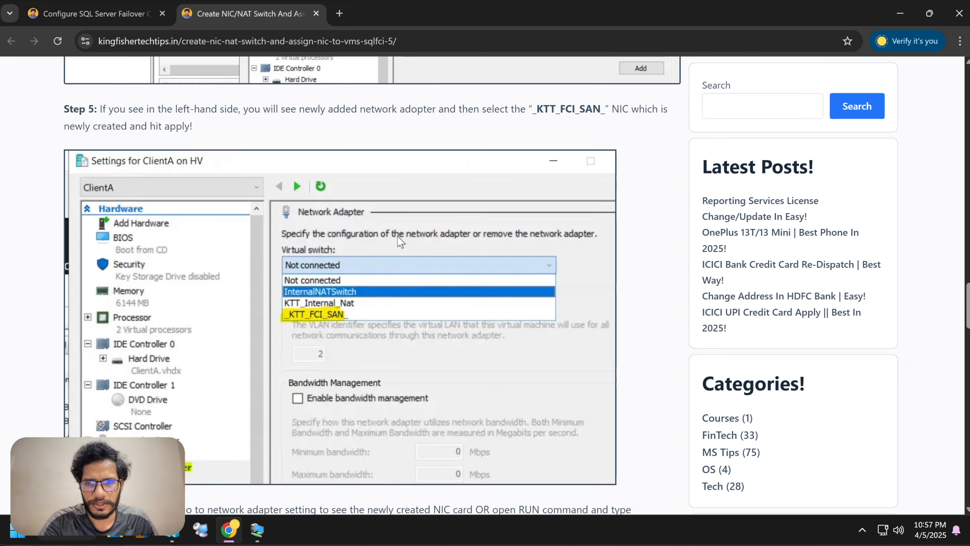
{"action": "scroll", "coordinate": [398, 242], "scroll_direction": "down", "scroll_amount": 8}
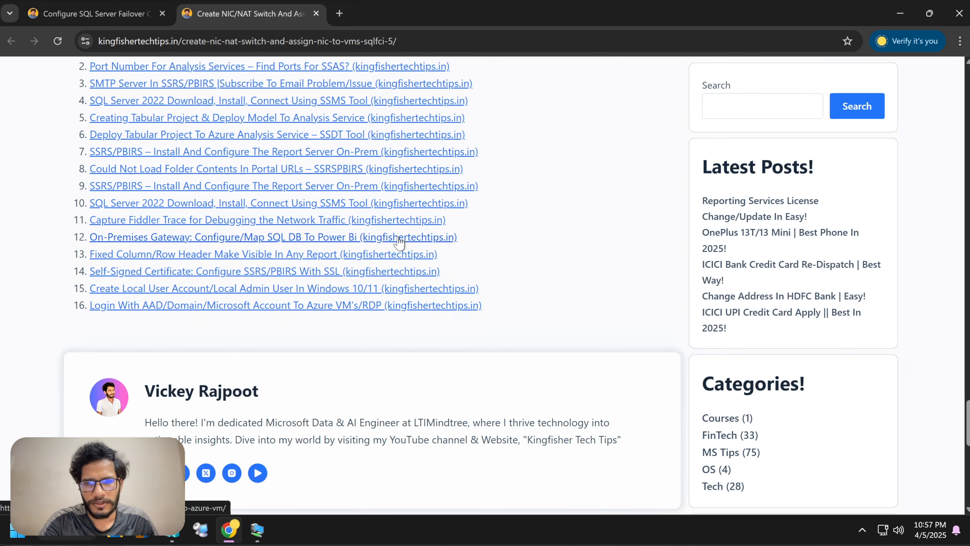
{"action": "key", "text": "ctrl+w"}
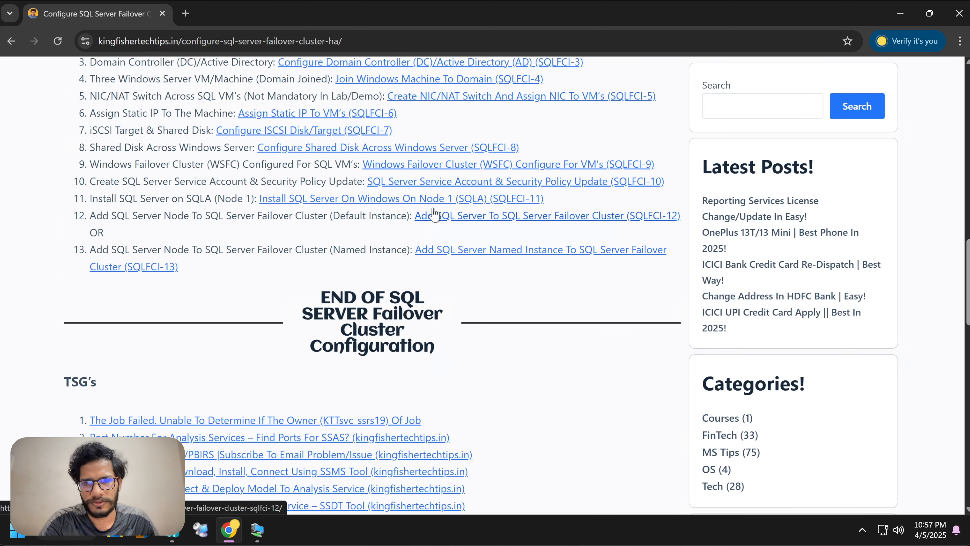
{"action": "scroll", "coordinate": [435, 214], "scroll_direction": "up", "scroll_amount": 5}
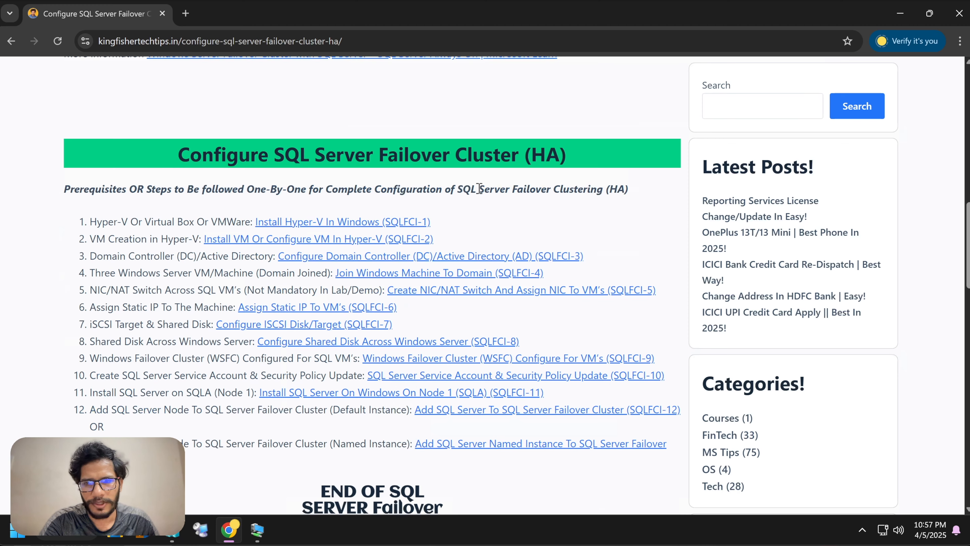
{"action": "scroll", "coordinate": [479, 189], "scroll_direction": "down", "scroll_amount": 2}
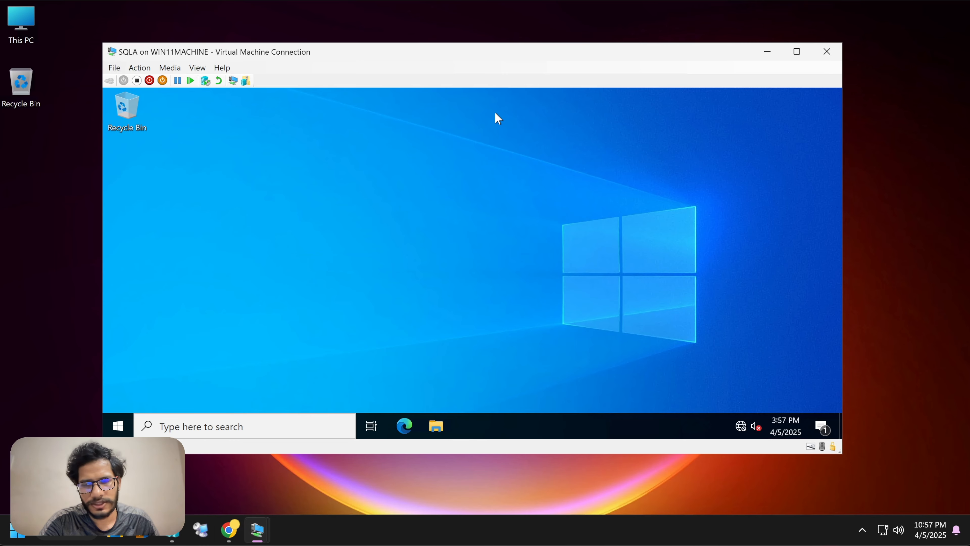